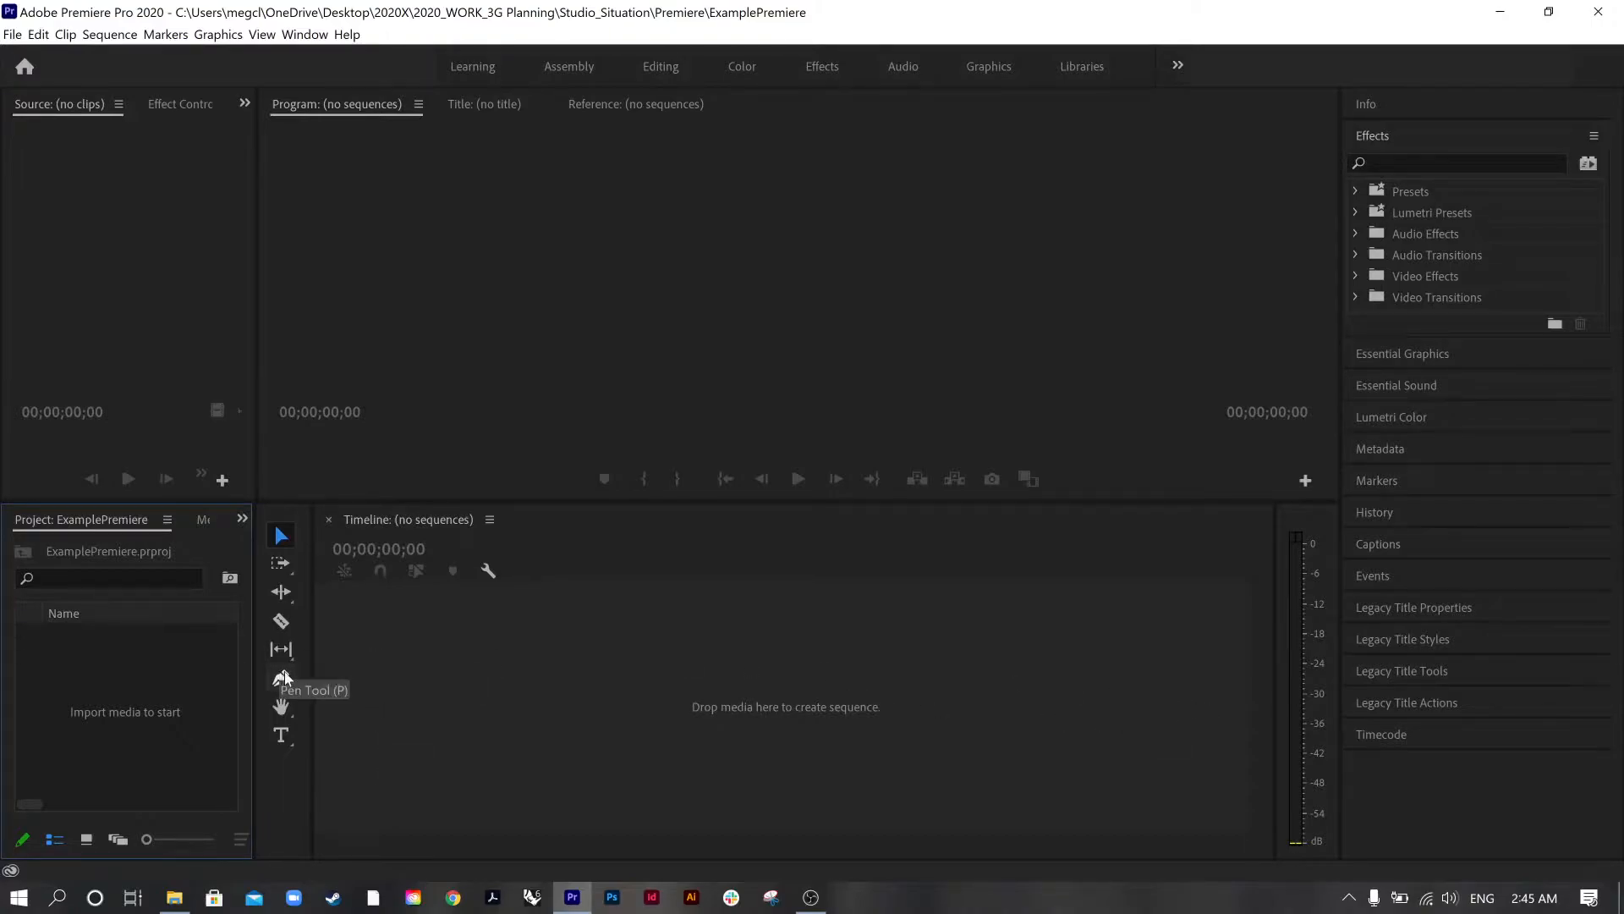
- Start a media import and browse to the FRAMES folder inside Studio_Foundation, WEBSITE, EX_ANIMATION
right_click(95, 682)
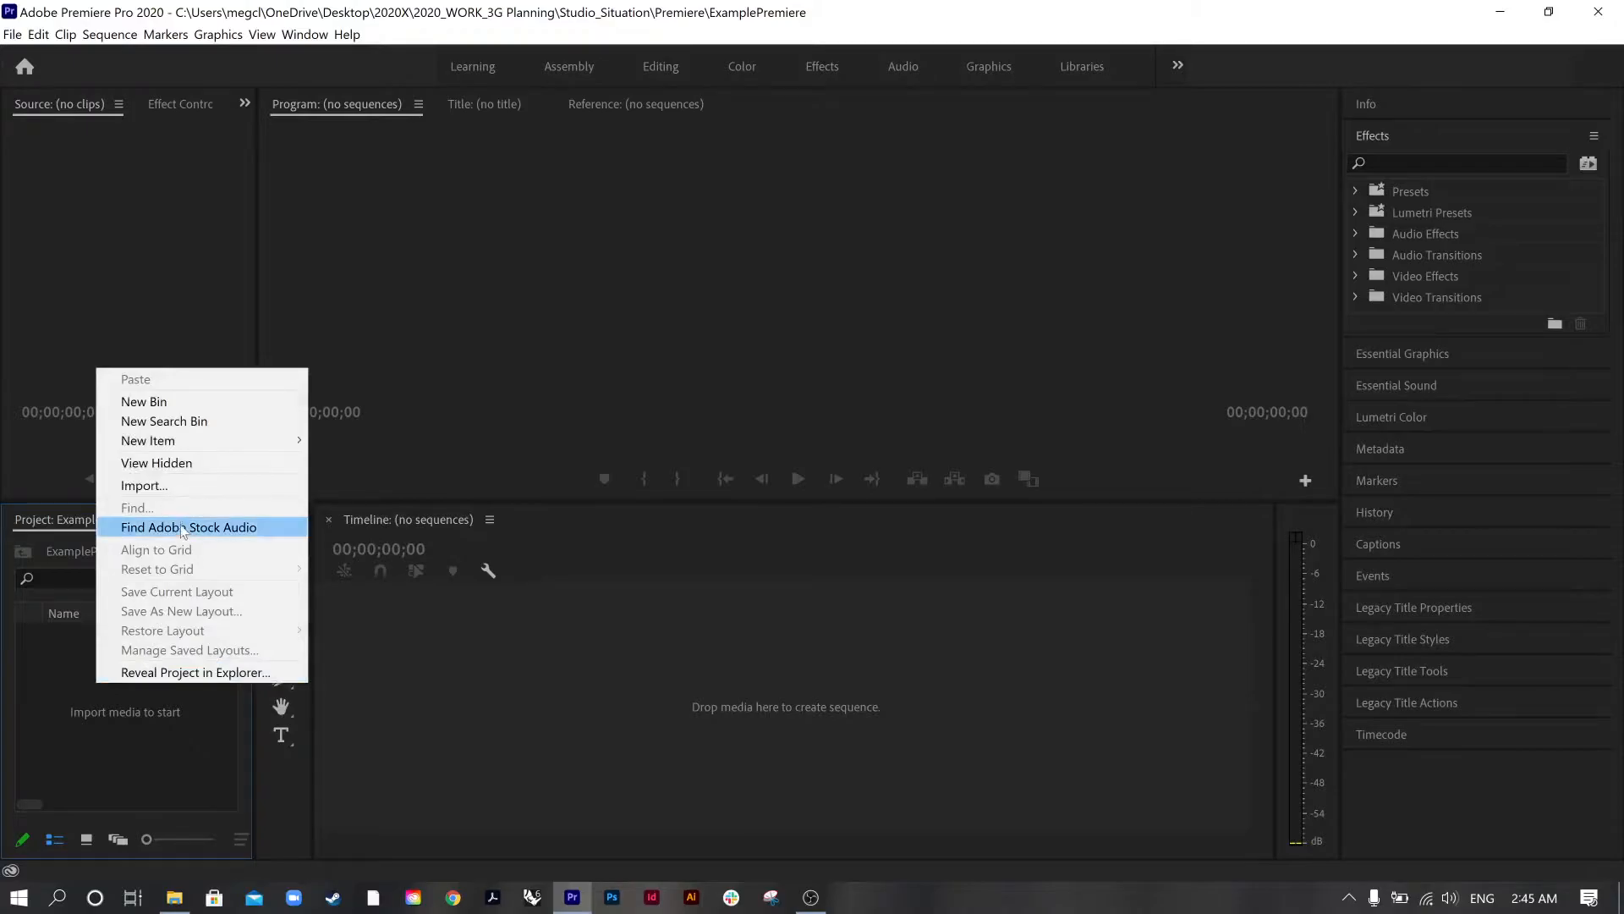
left_click(163, 487)
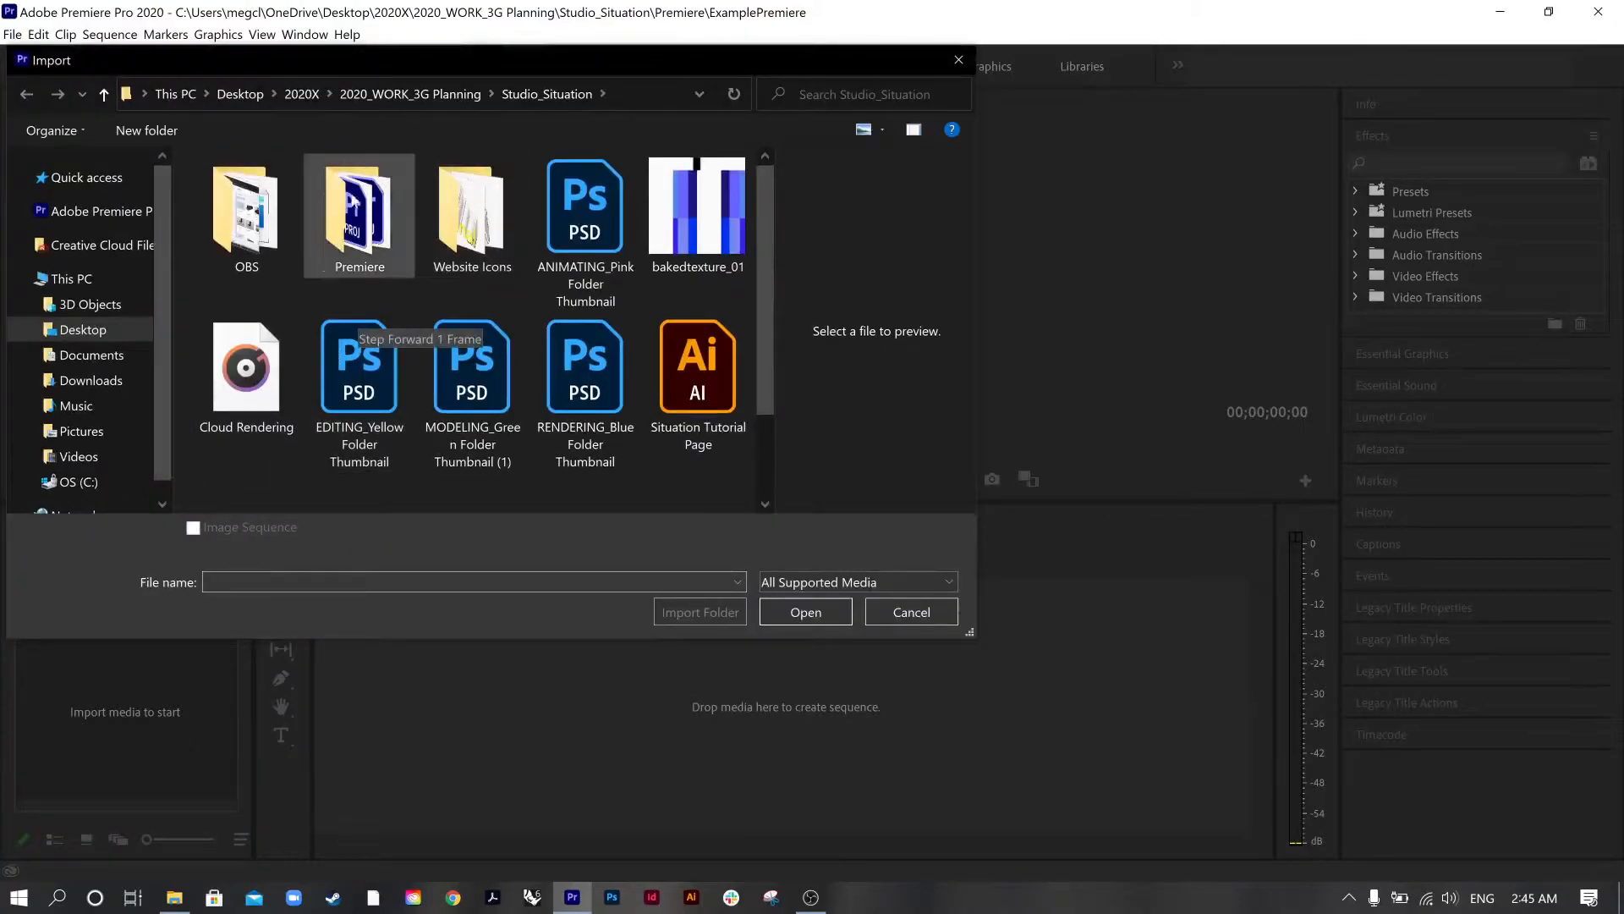
left_click(302, 96)
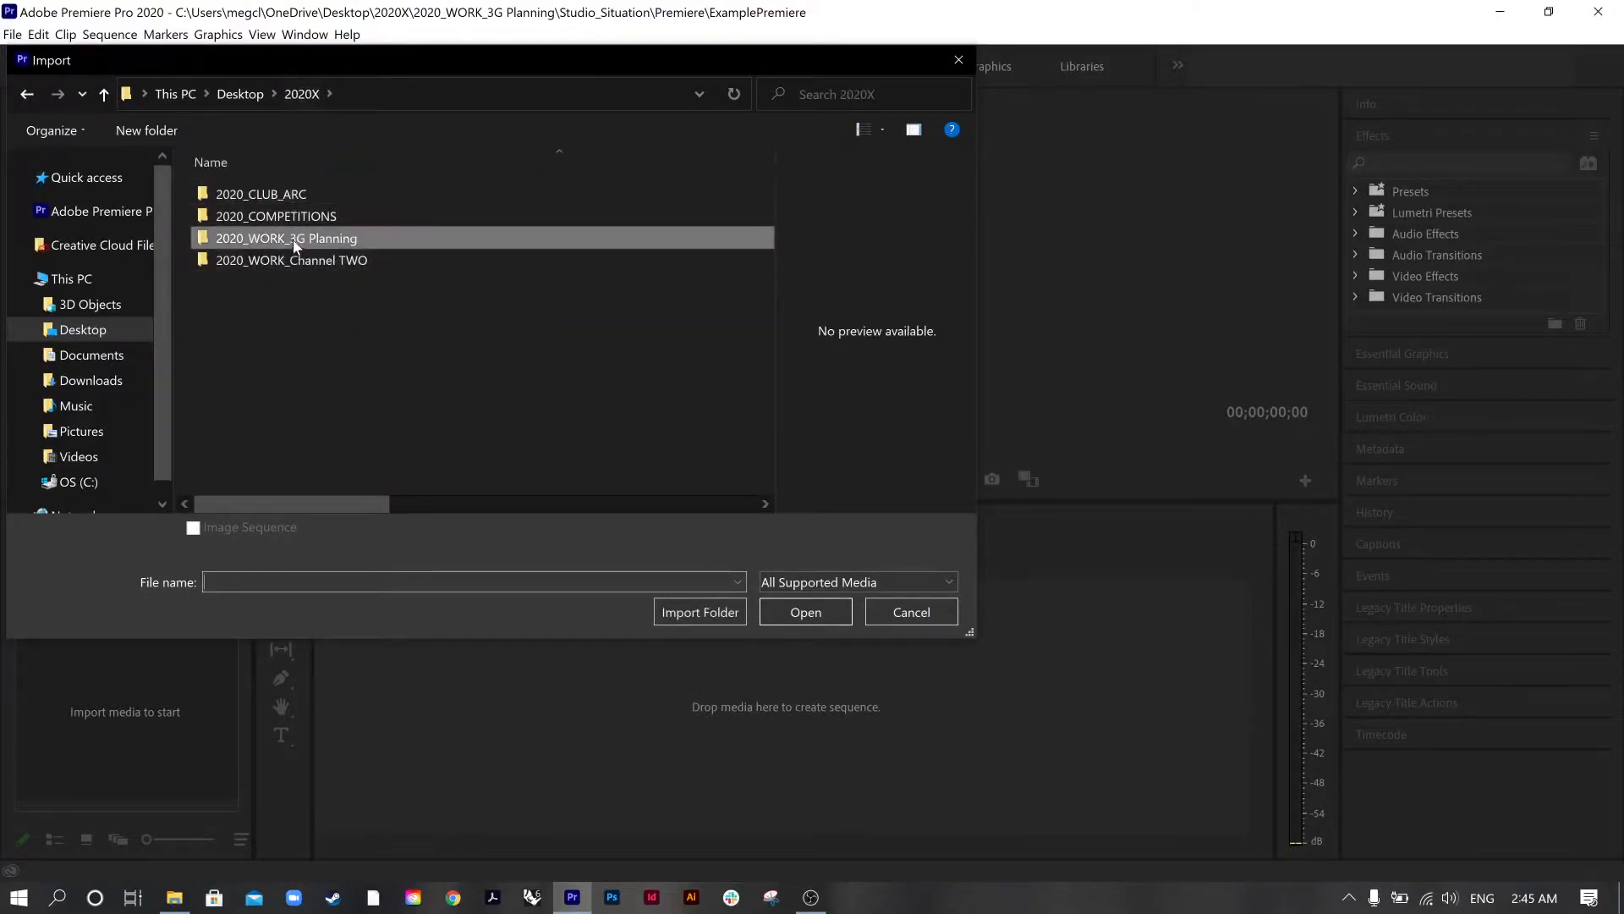
double_click(292, 238)
double_click(291, 199)
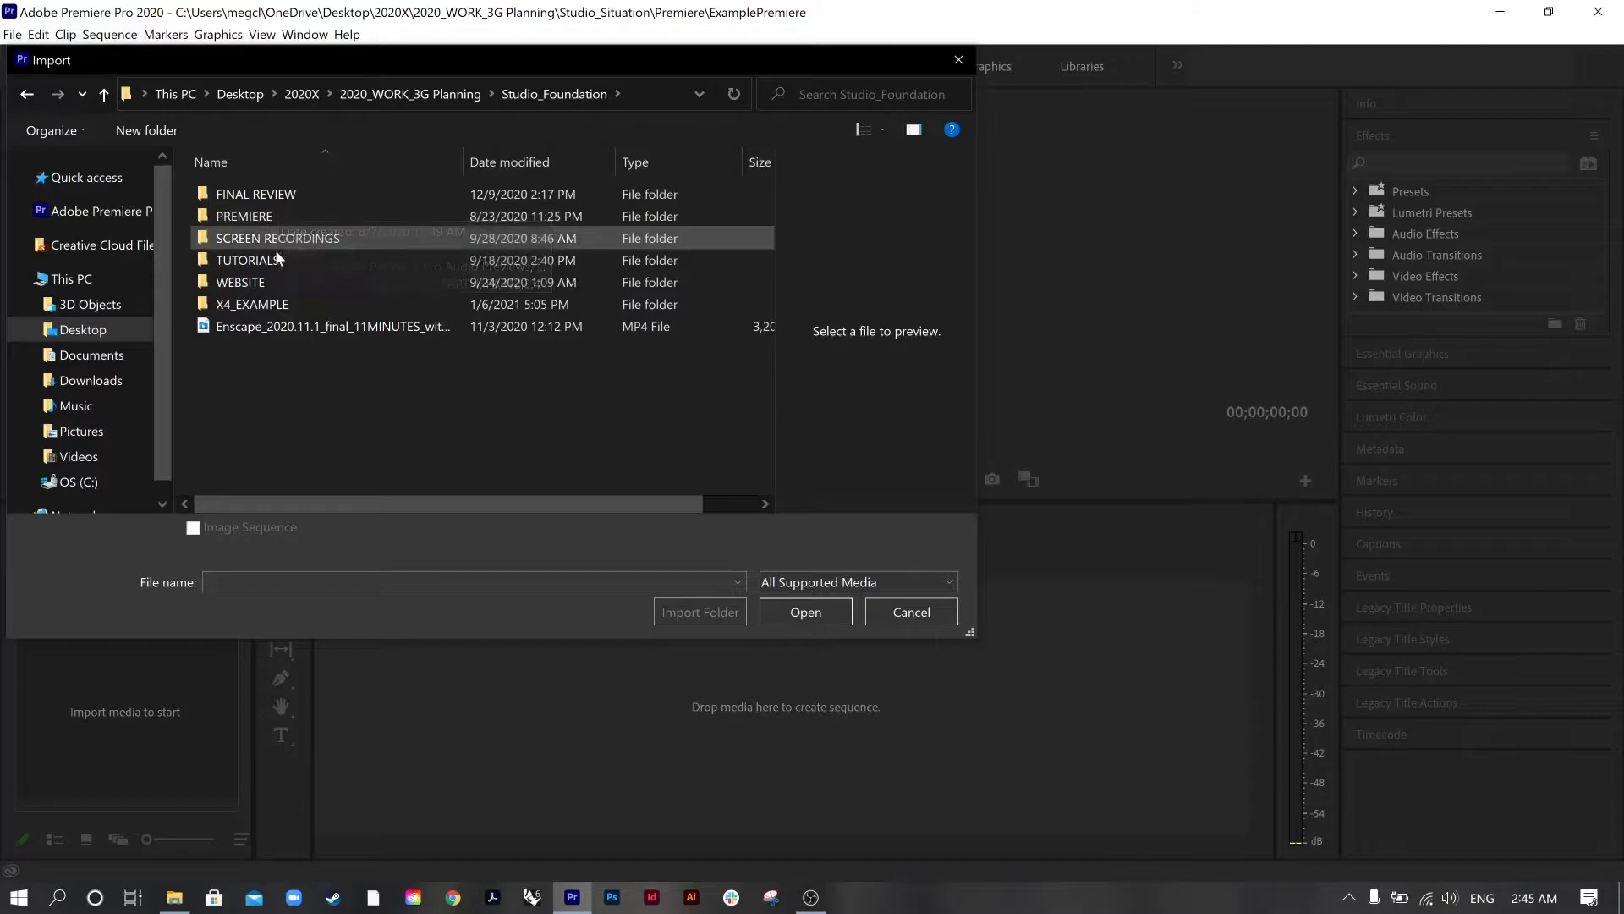
double_click(245, 282)
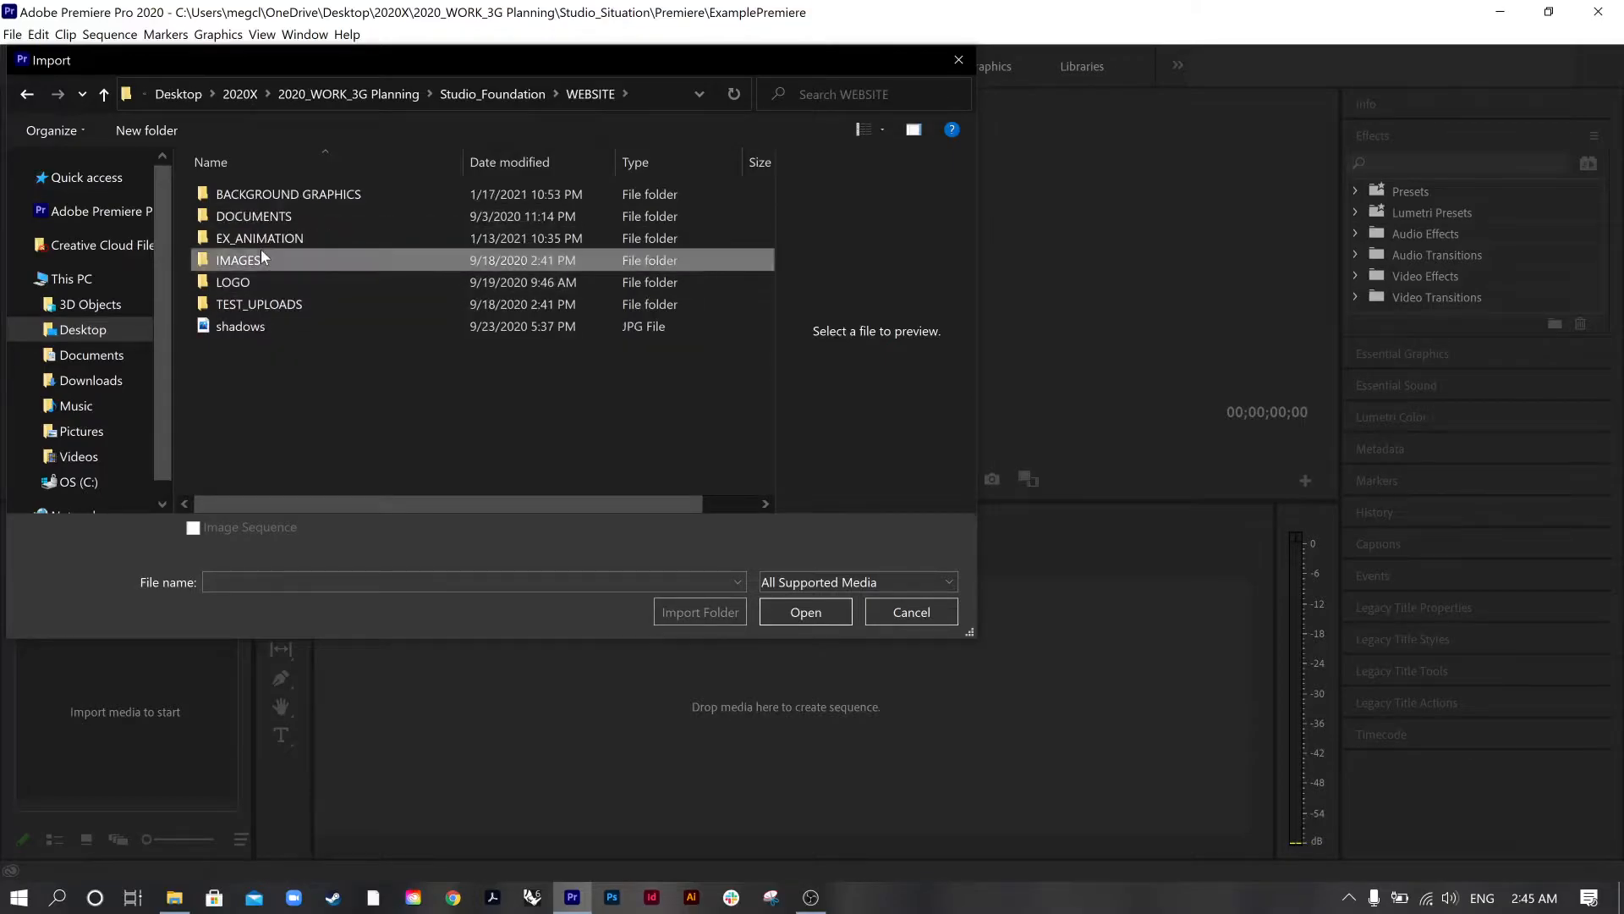
double_click(261, 250)
left_click(511, 93)
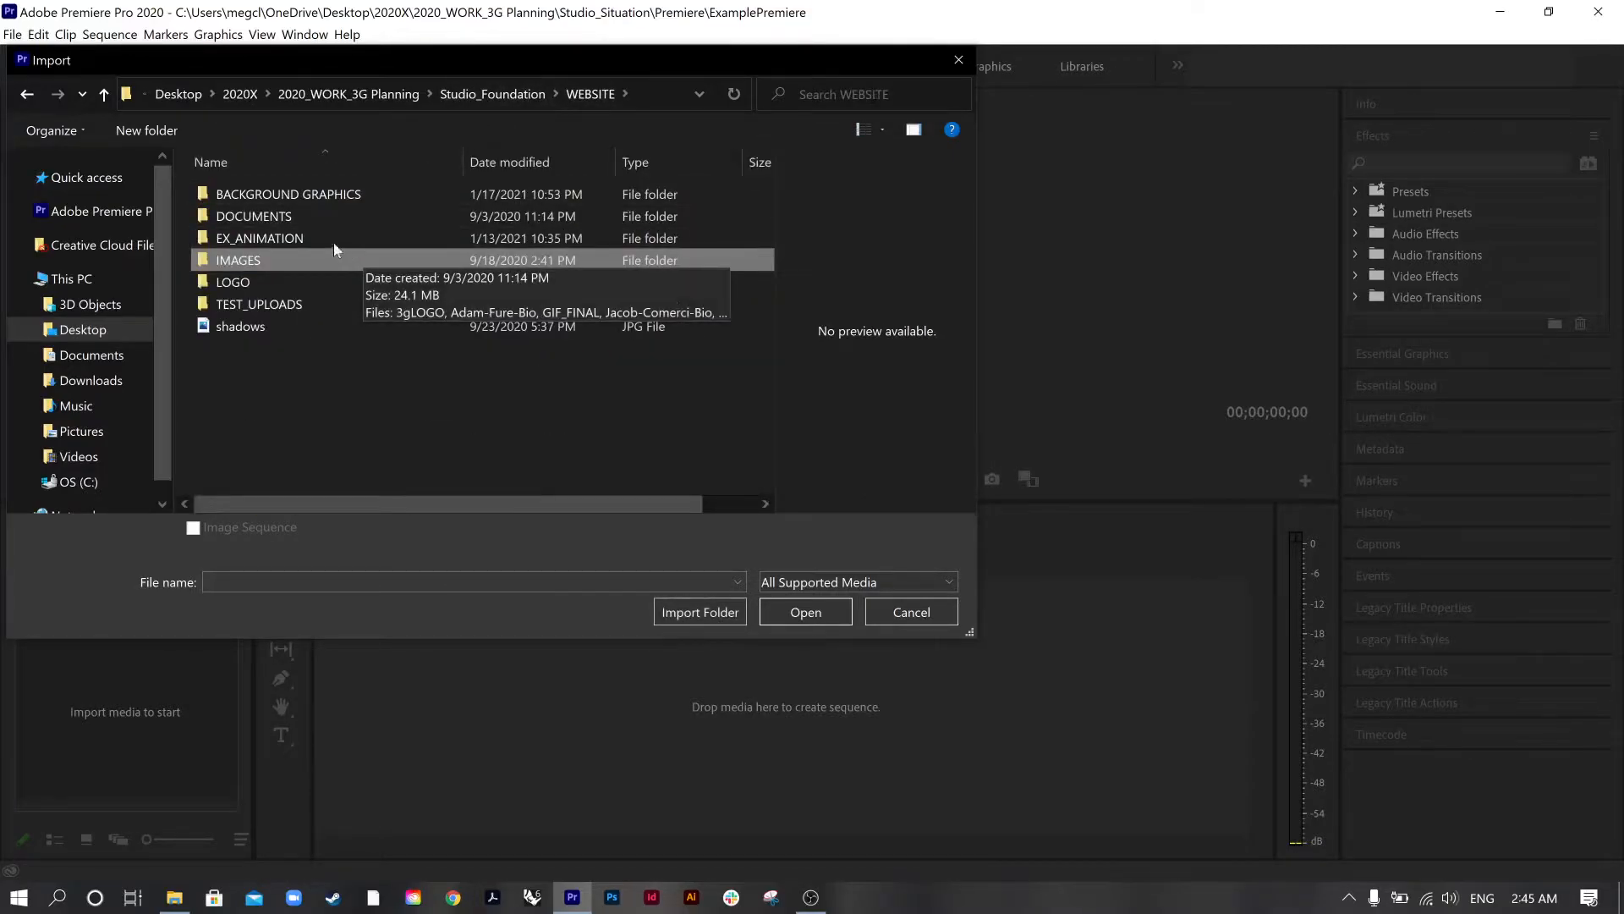
double_click(314, 230)
double_click(364, 216)
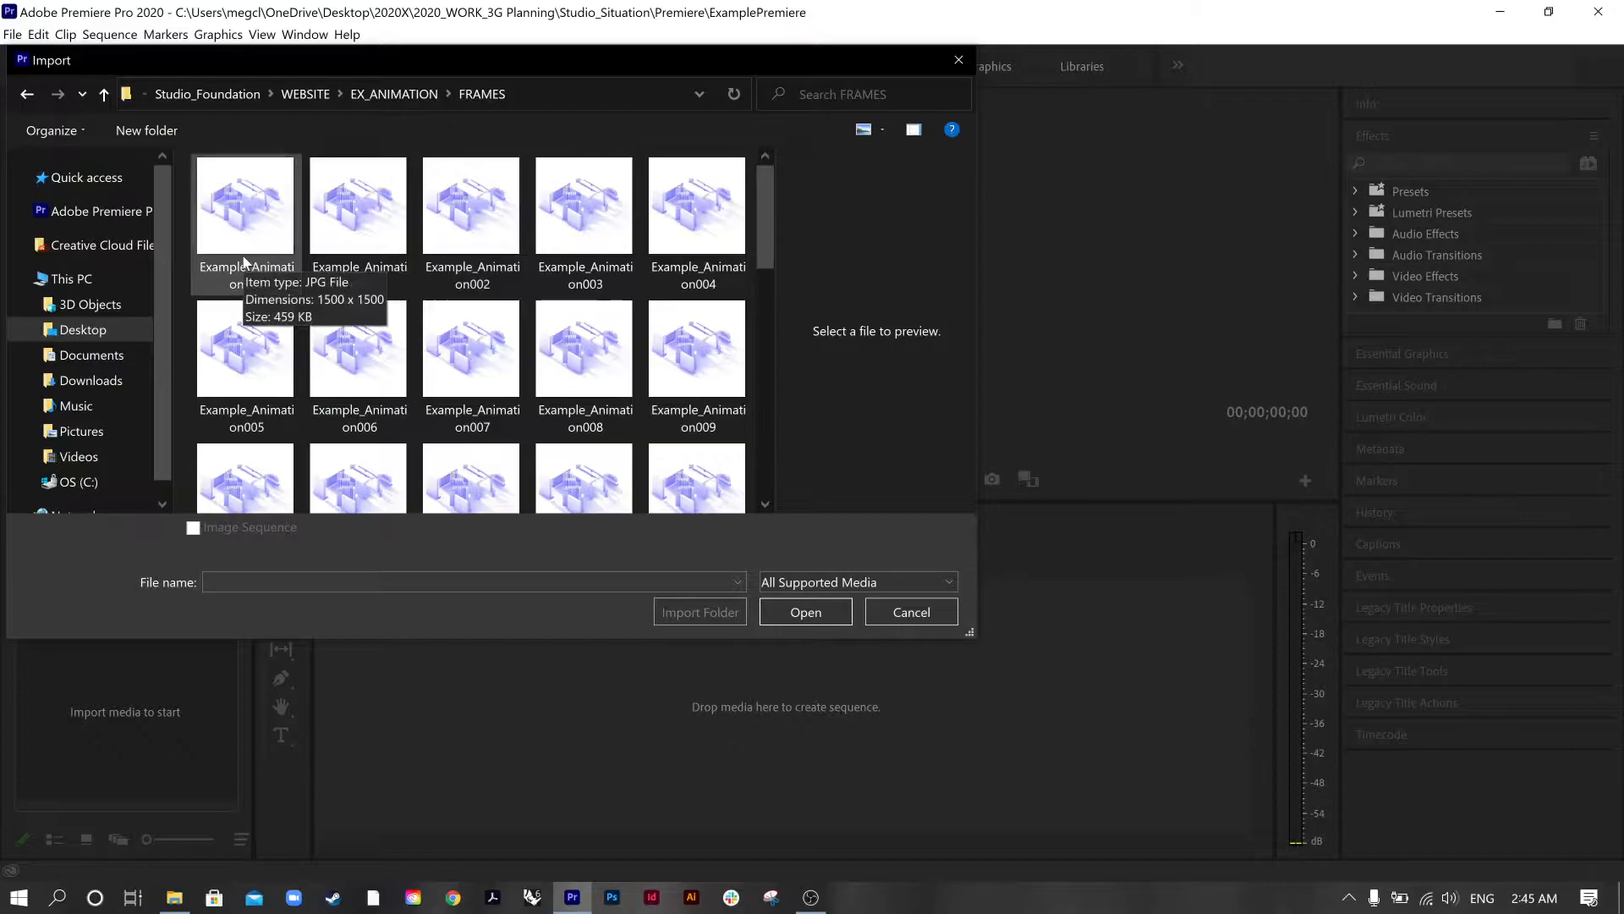
- Import the animation frames as an image sequence, starting from Example_Animation000
scroll(687, 317, "down", 5)
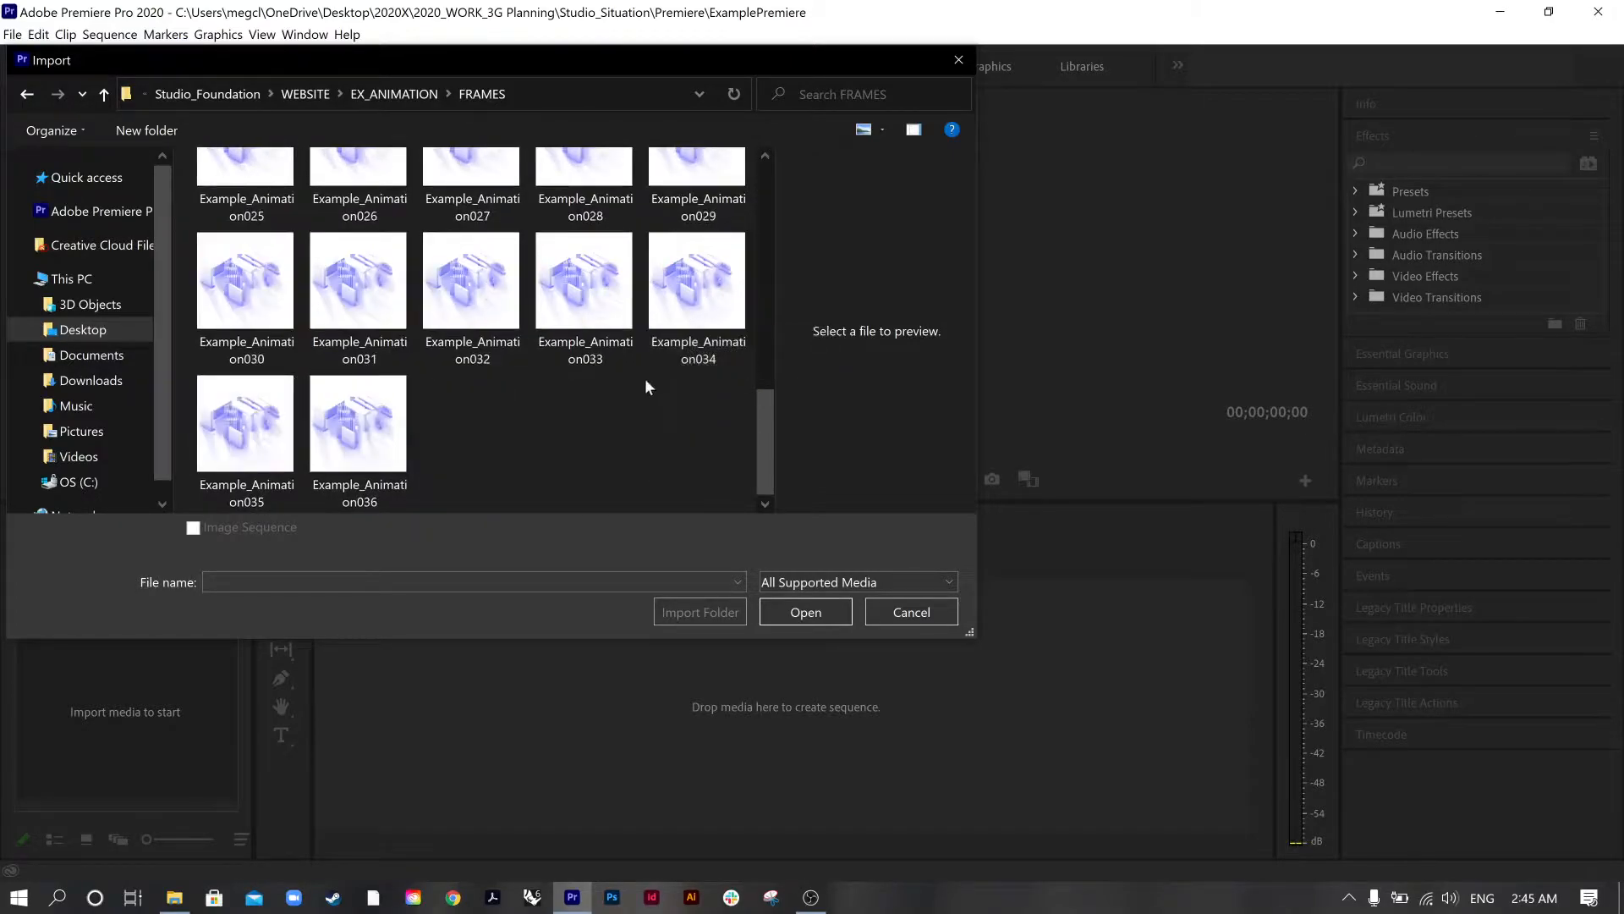
scroll(368, 434, "up", 5)
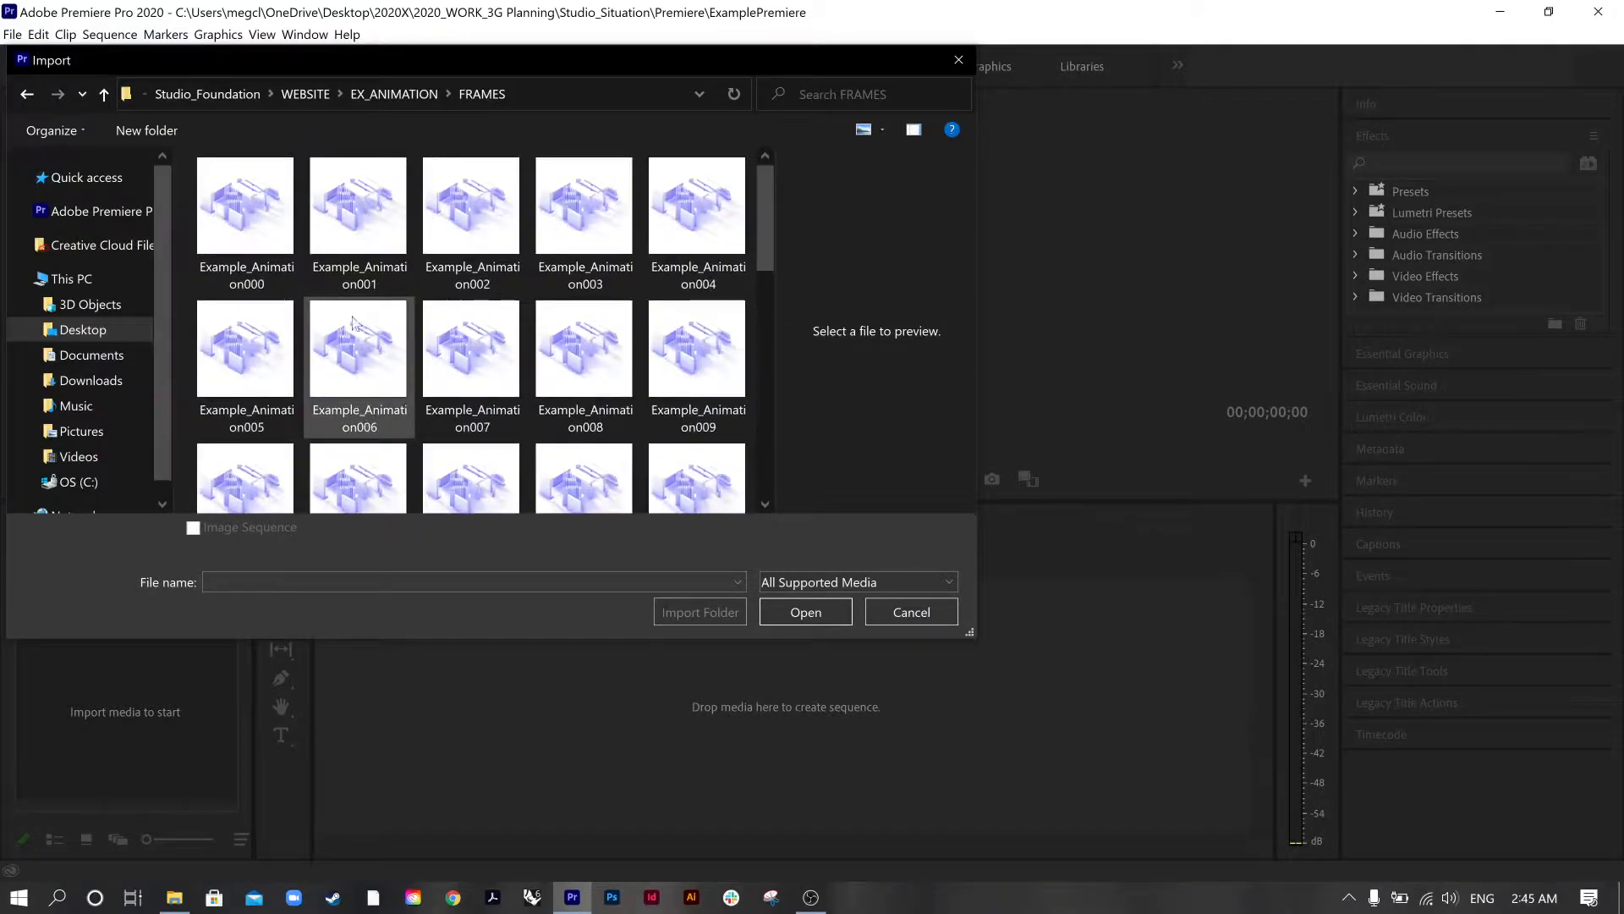
left_click(252, 188)
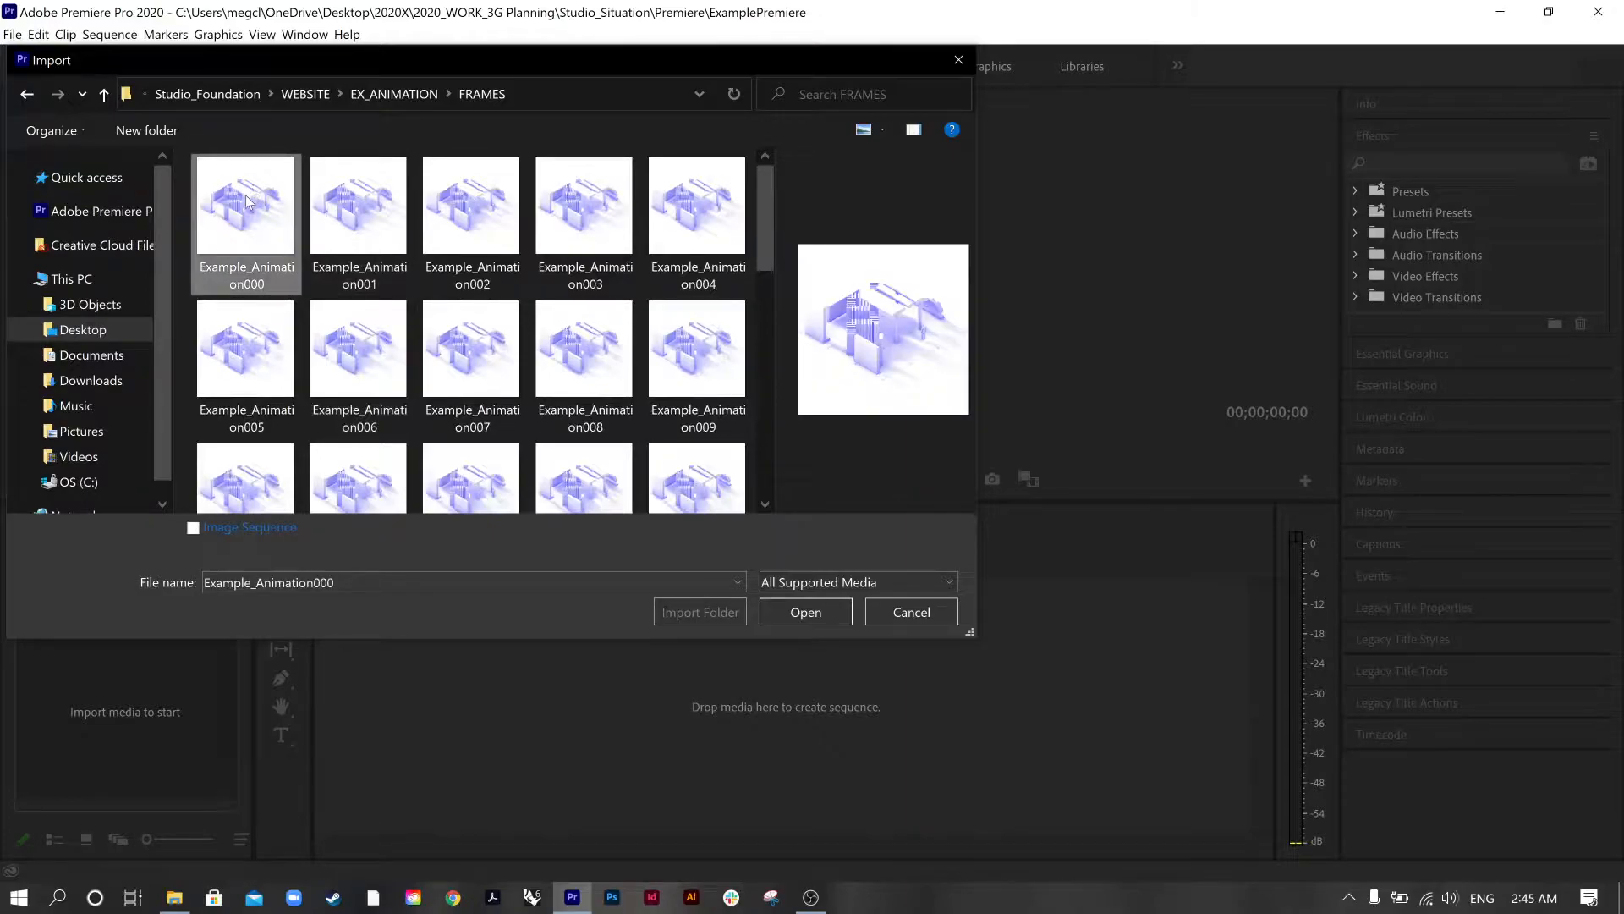
left_click(193, 530)
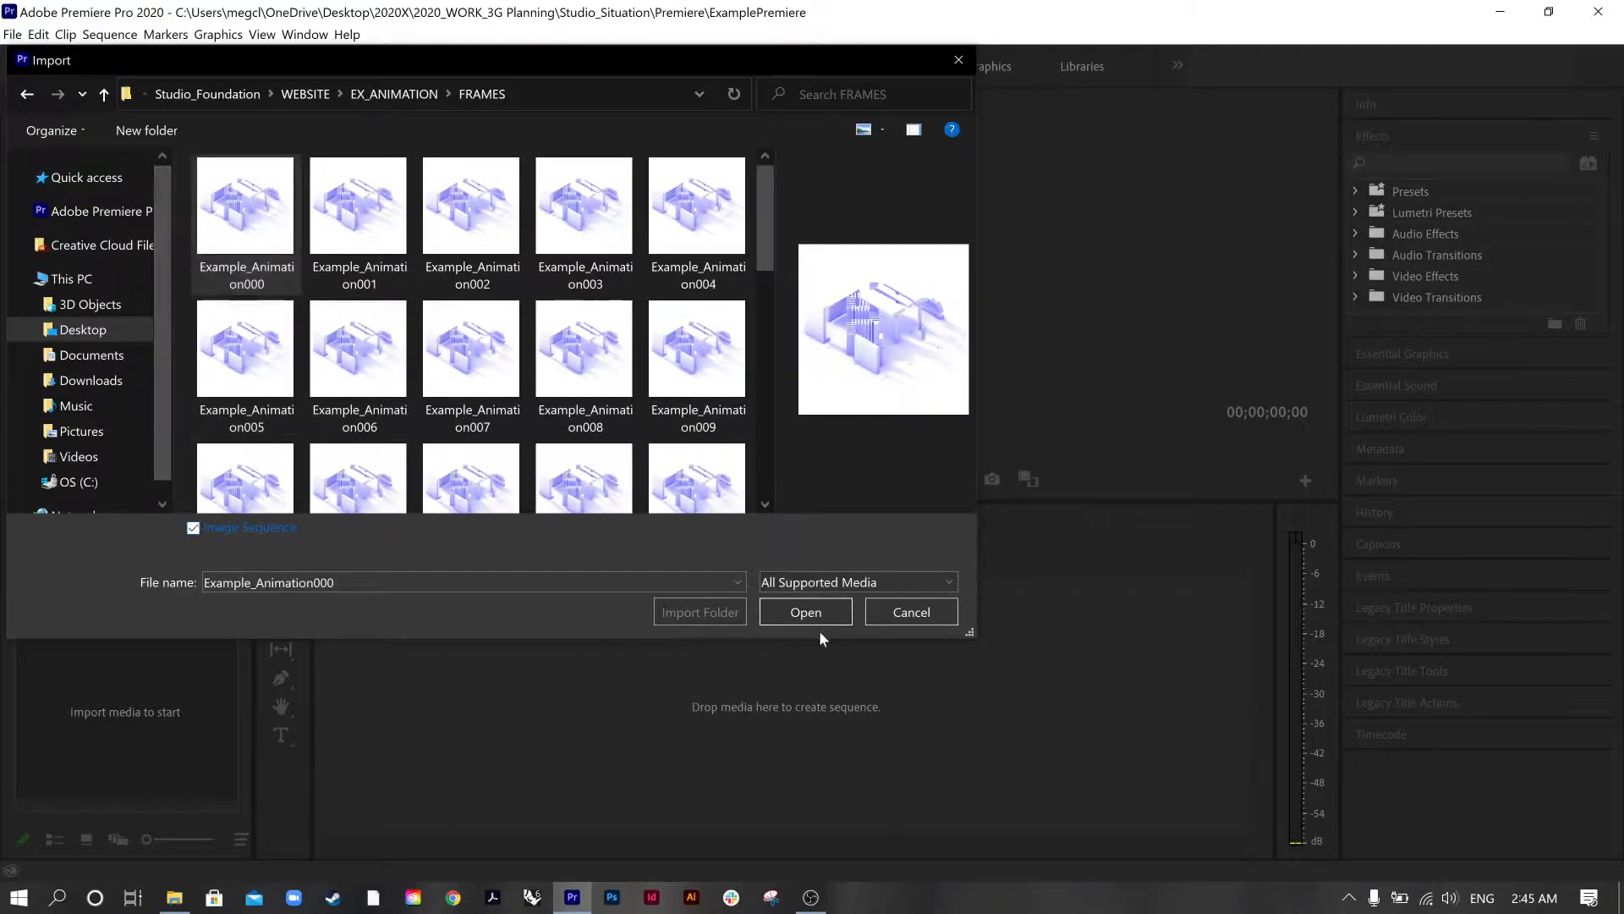
left_click(821, 613)
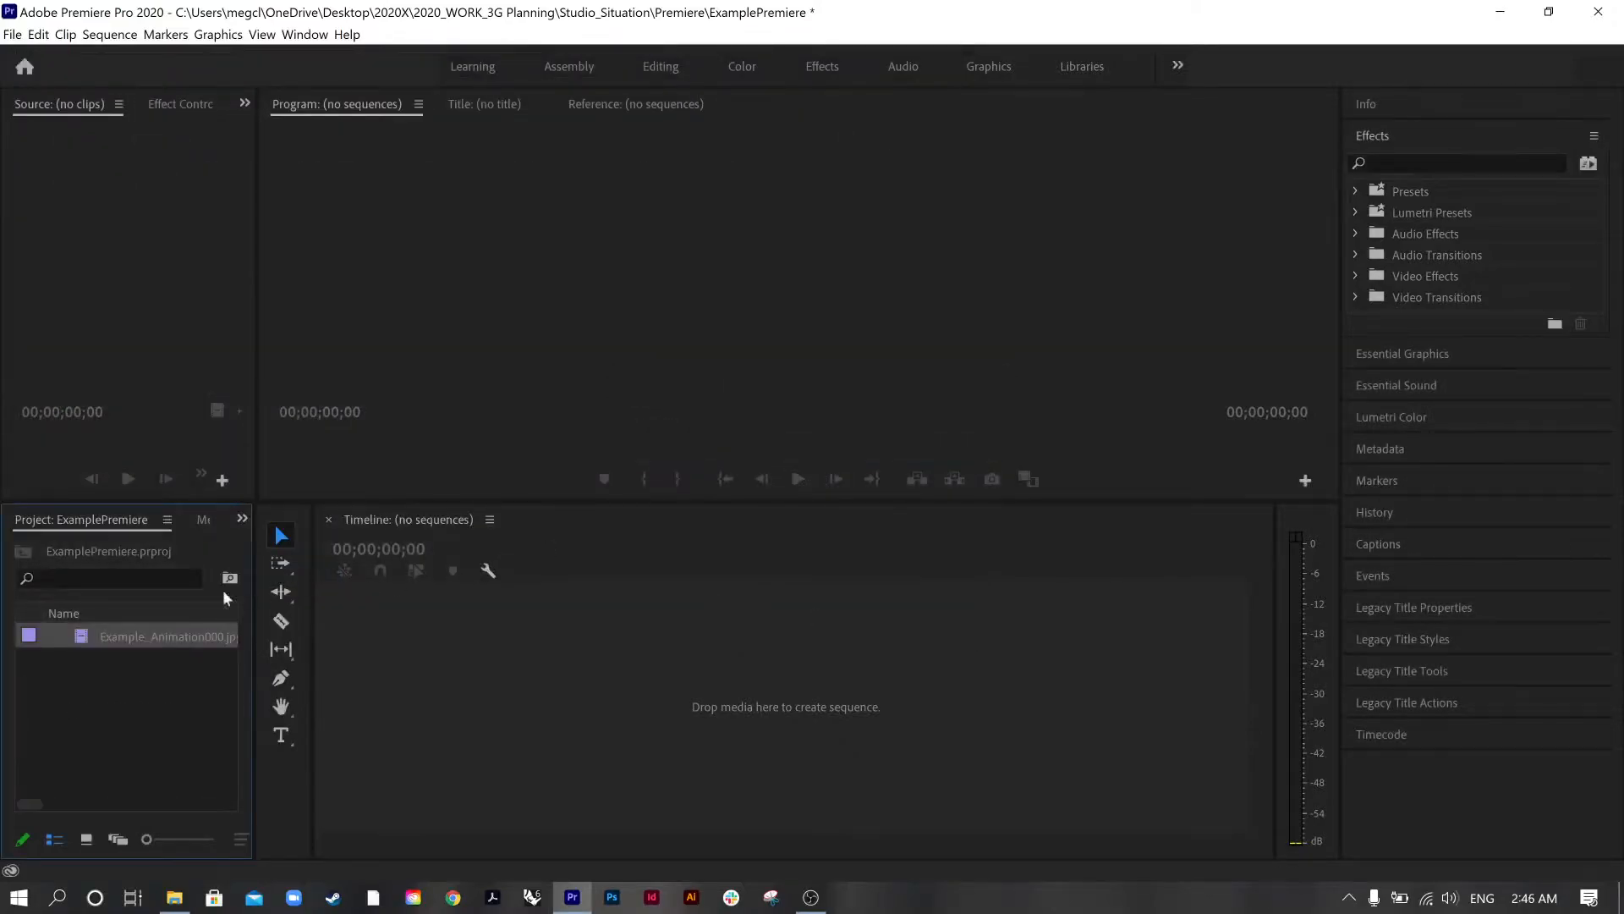
- Load the imported sequence in the Source monitor, play it, and mark the in point at 00:00:00:13 and the out point around 00:00:01:00
left_click_drag(130, 637, 689, 321)
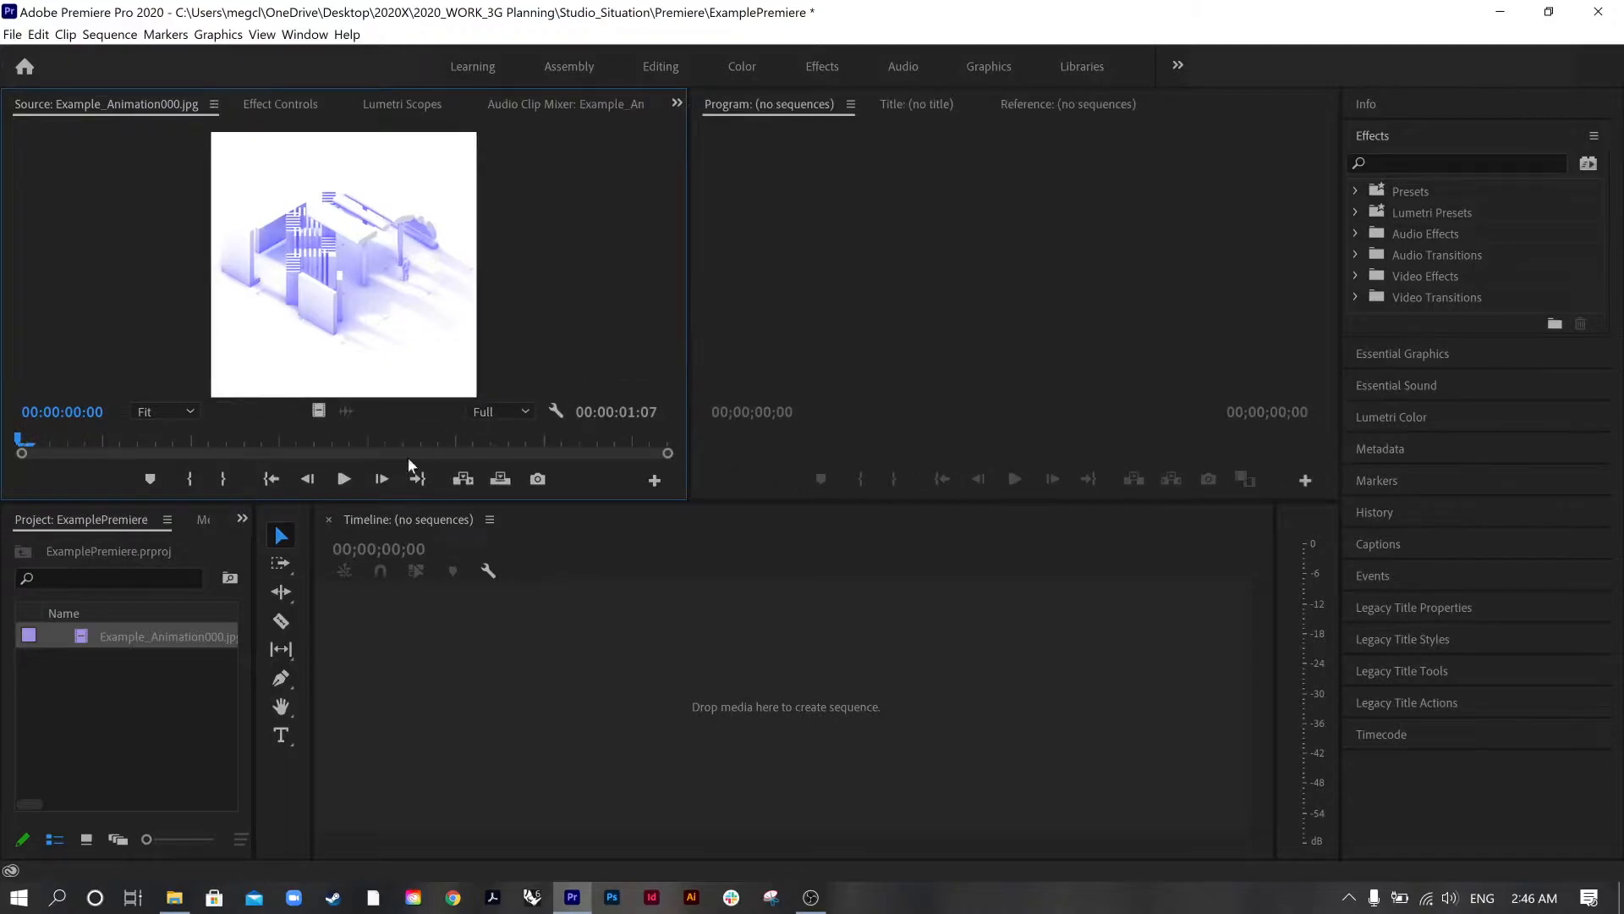
left_click(346, 478)
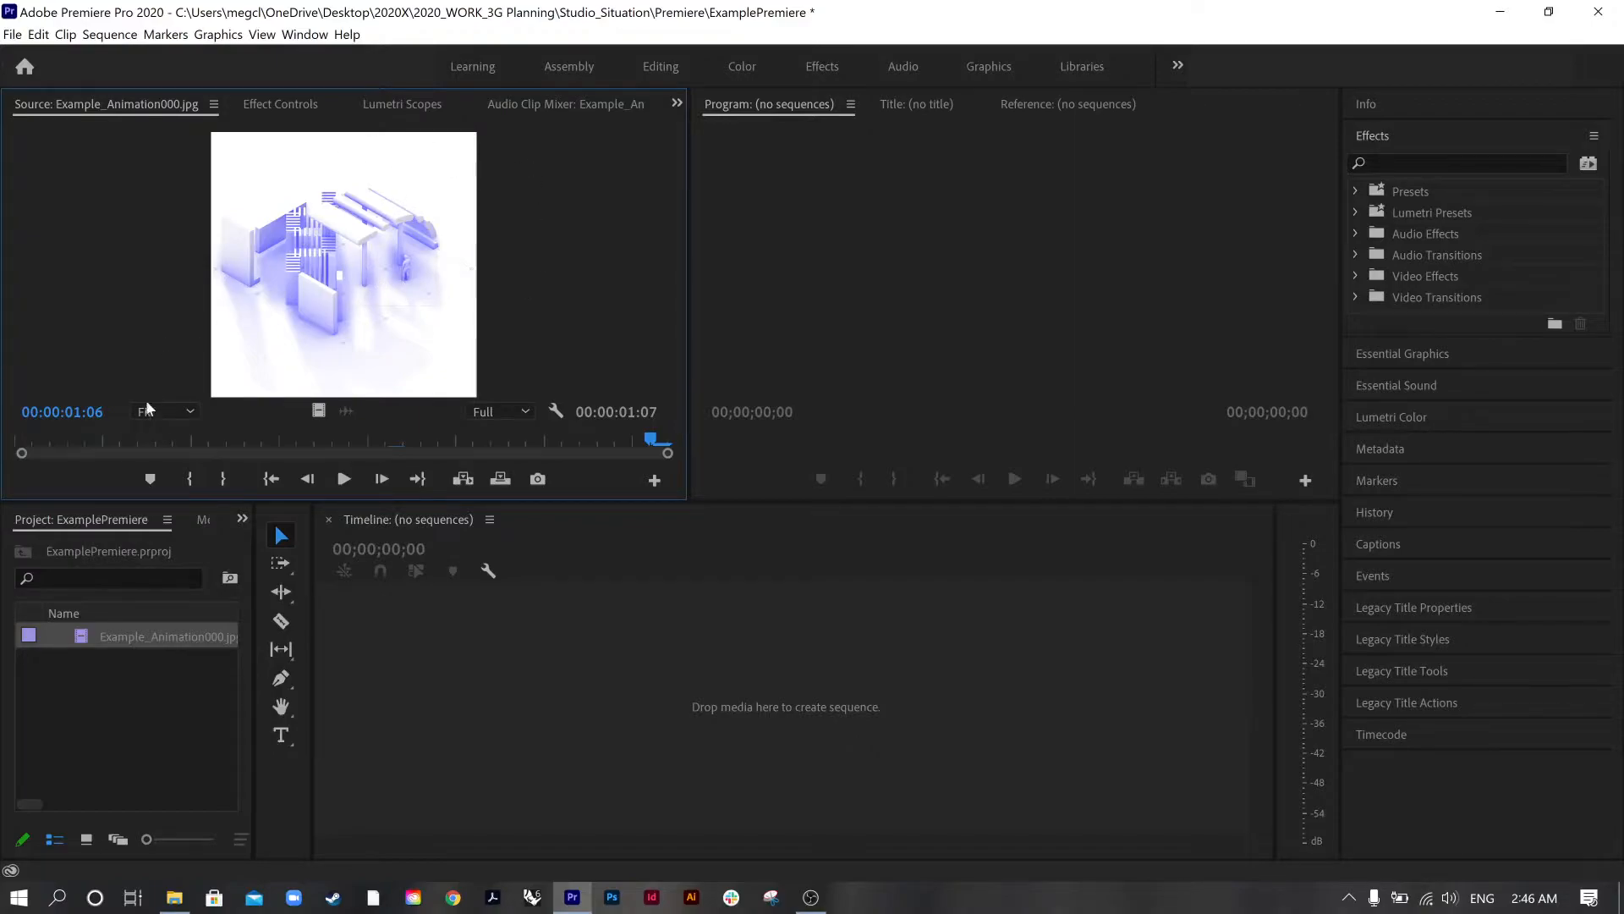
left_click_drag(652, 436, 248, 448)
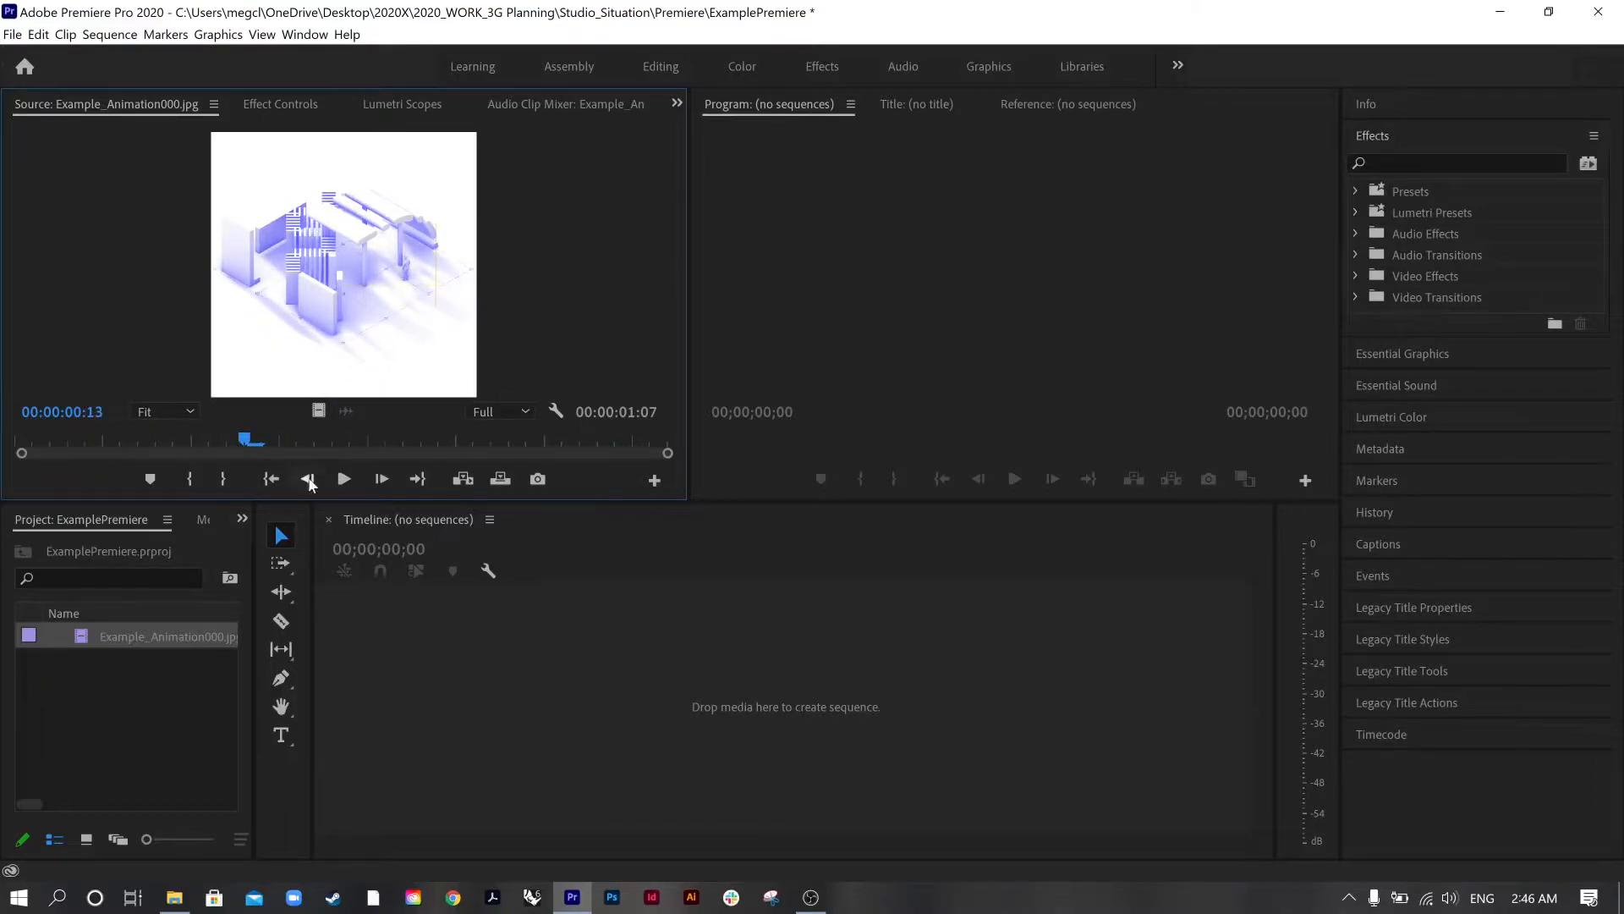
left_click(187, 479)
left_click_drag(245, 445, 557, 453)
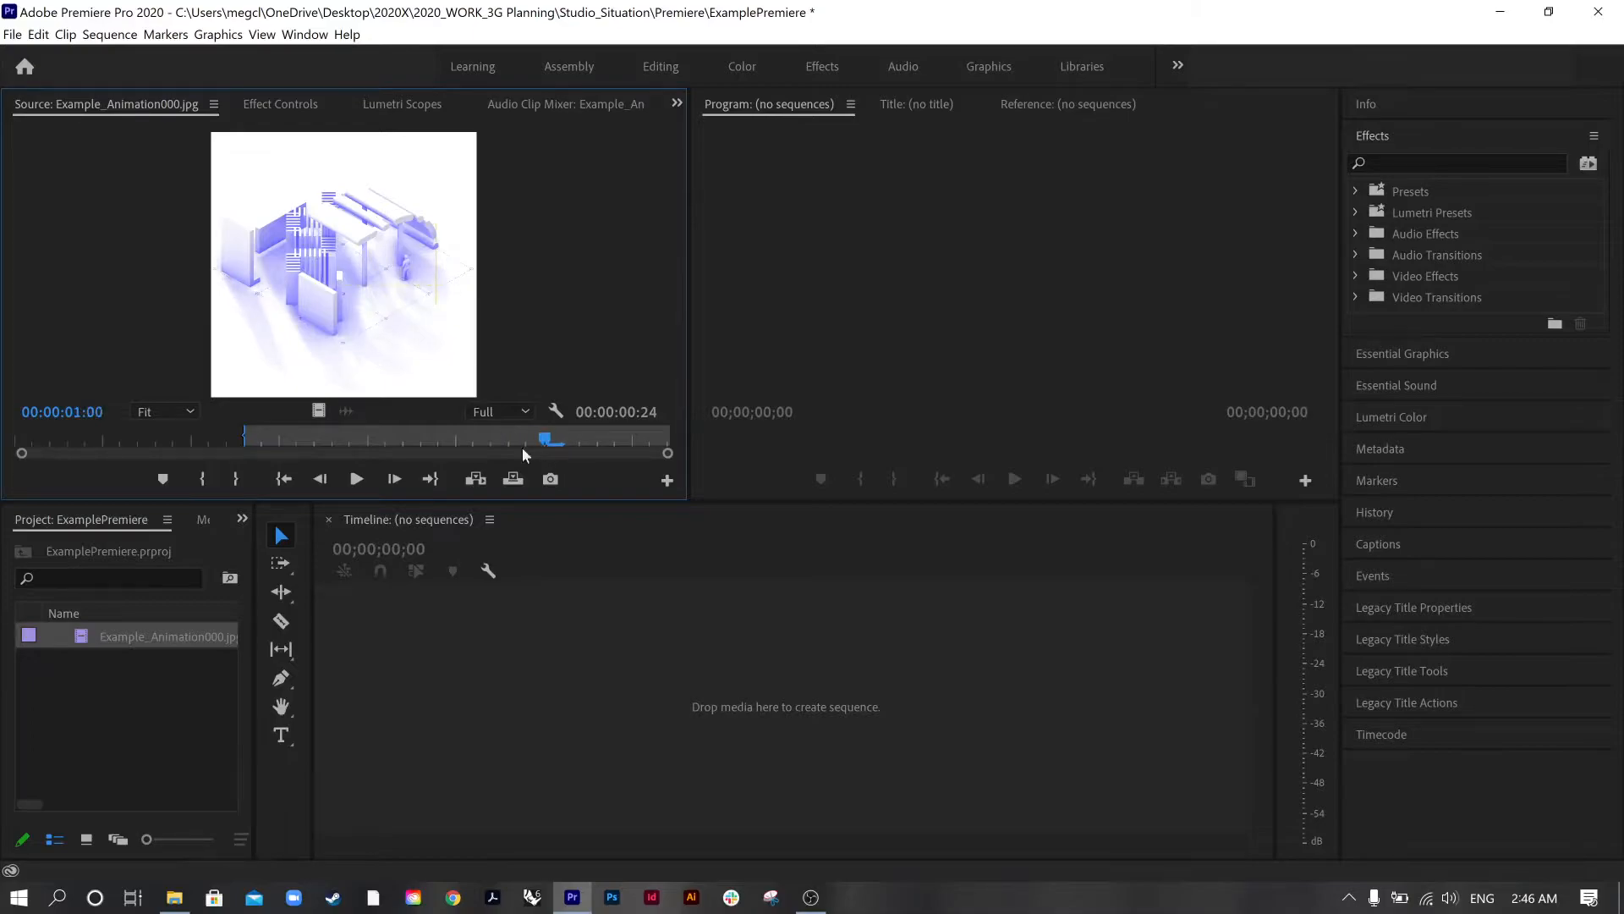
left_click(236, 477)
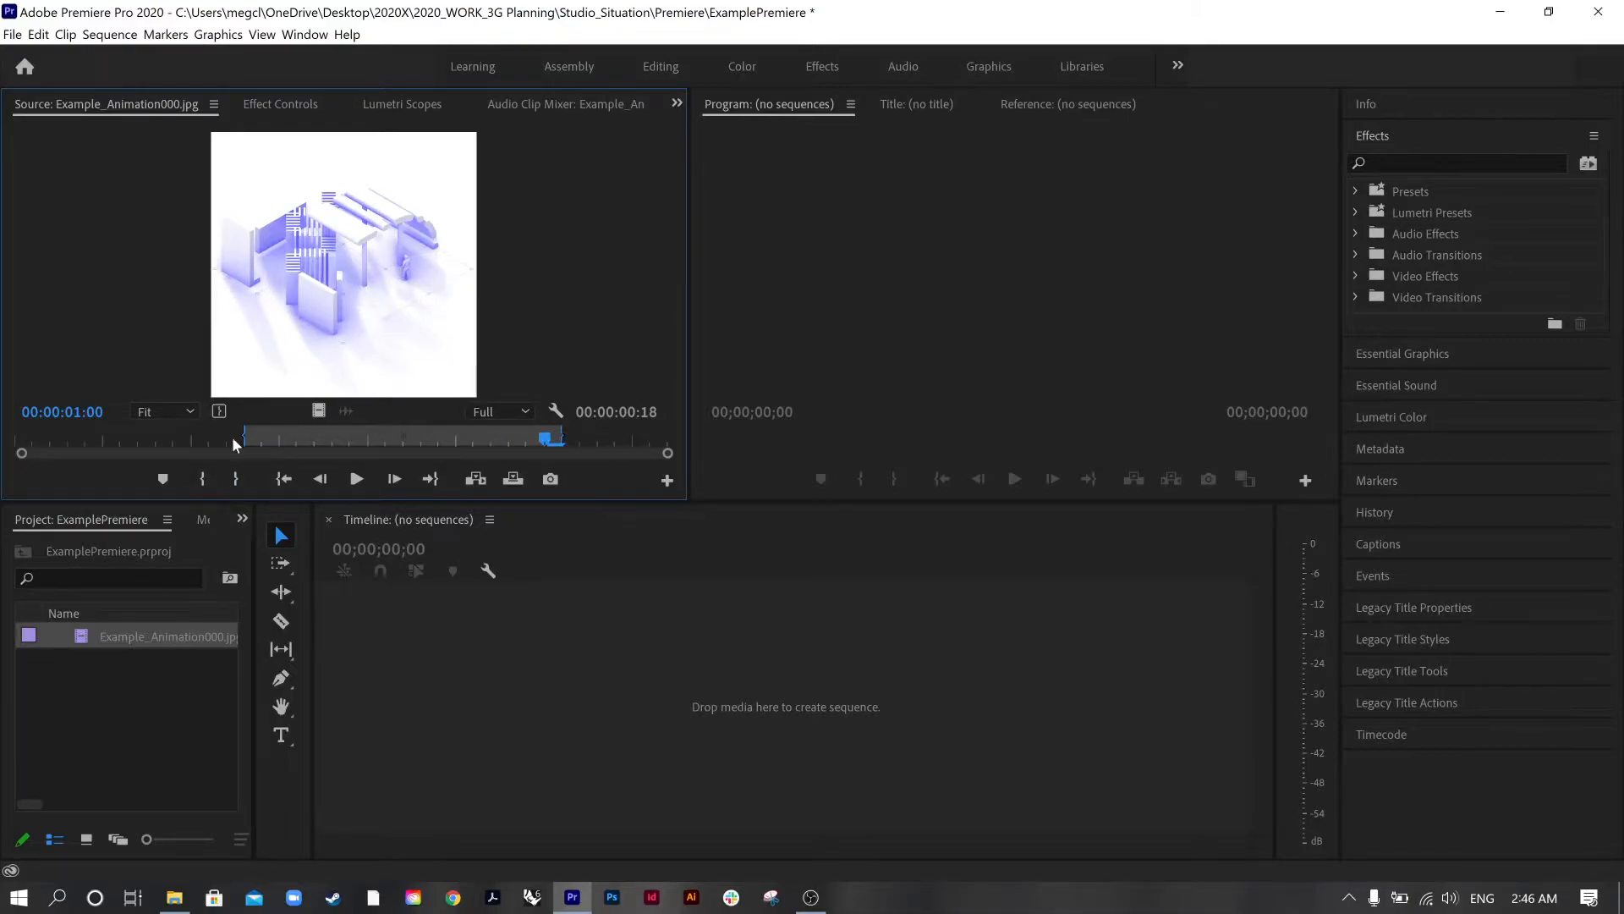
- Add the marked range to the project as a separate clip and rename it SmallerAnimation
left_click_drag(351, 281, 145, 689)
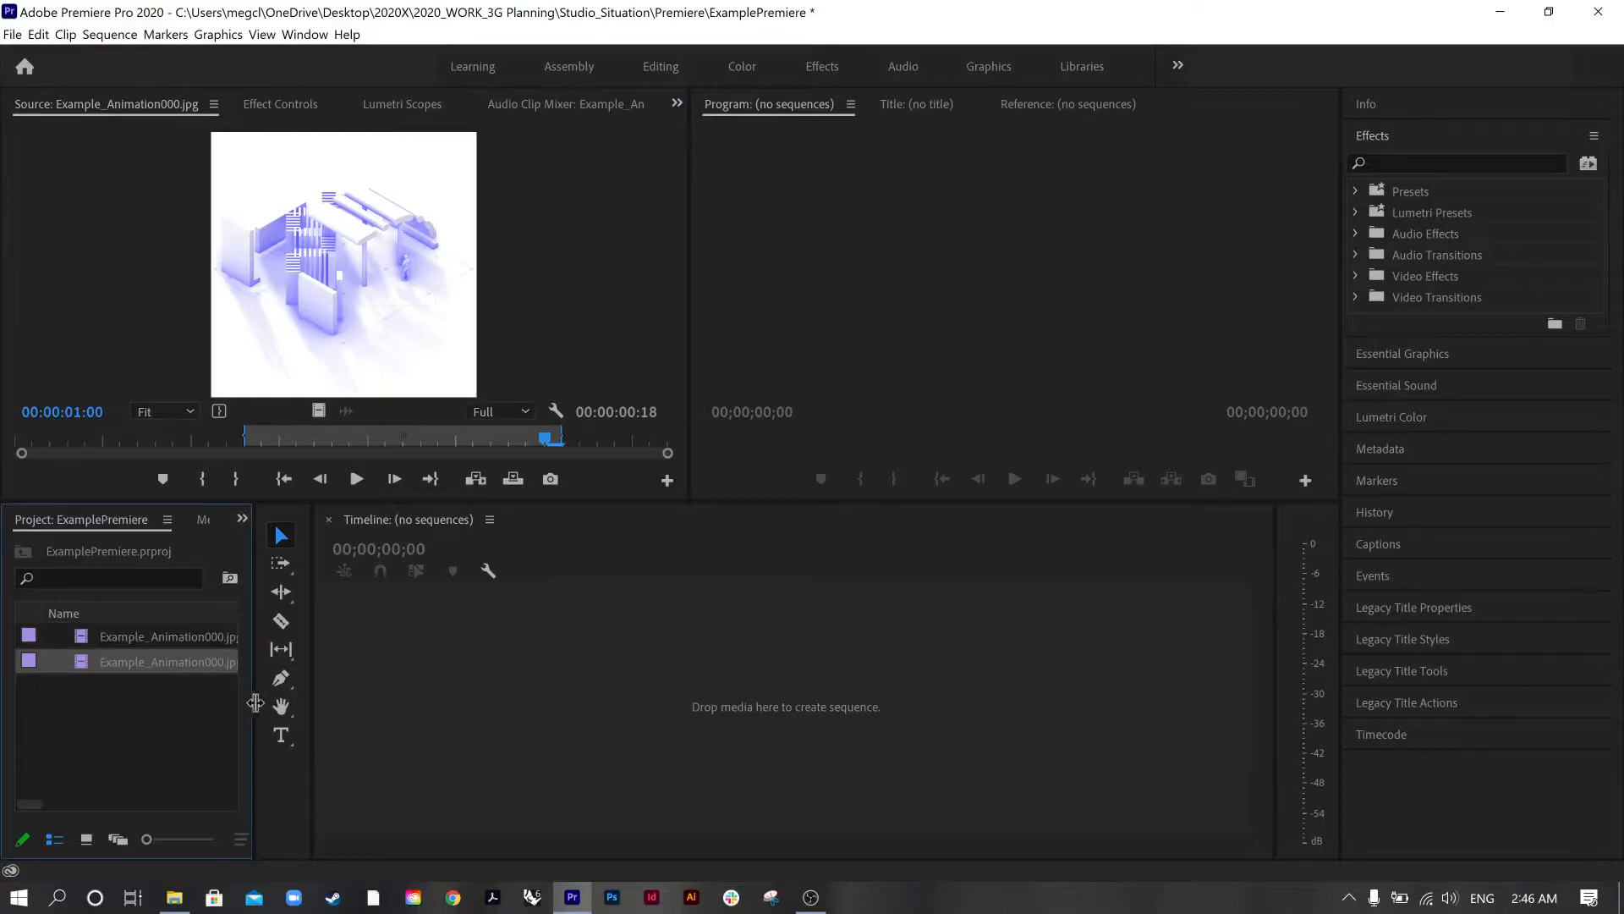
left_click_drag(253, 698, 423, 711)
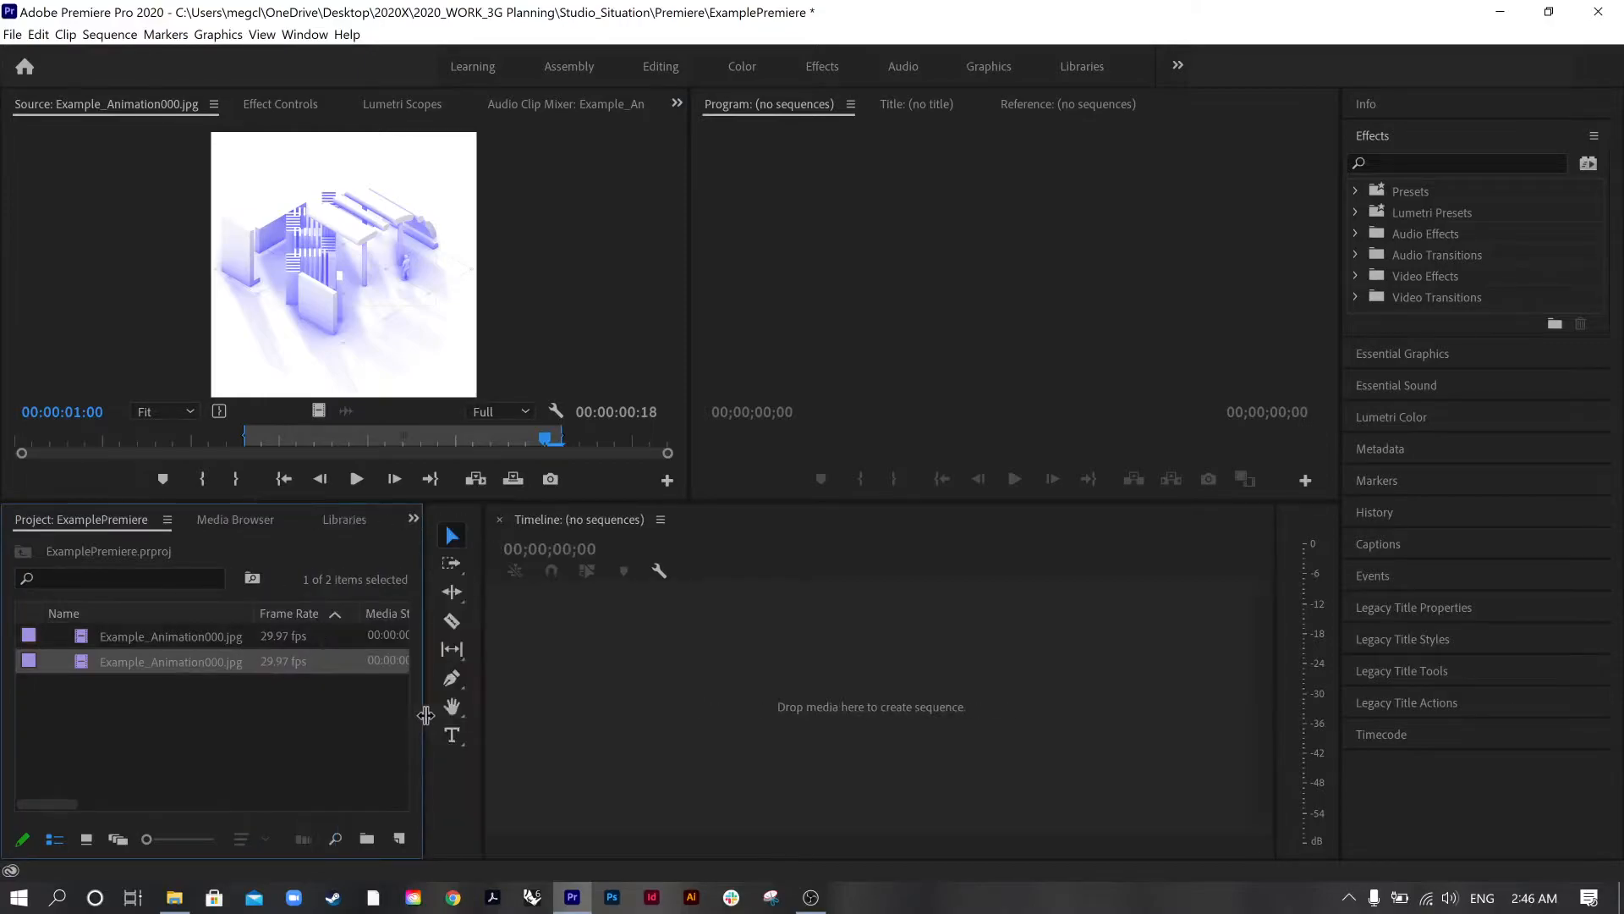
left_click(165, 661)
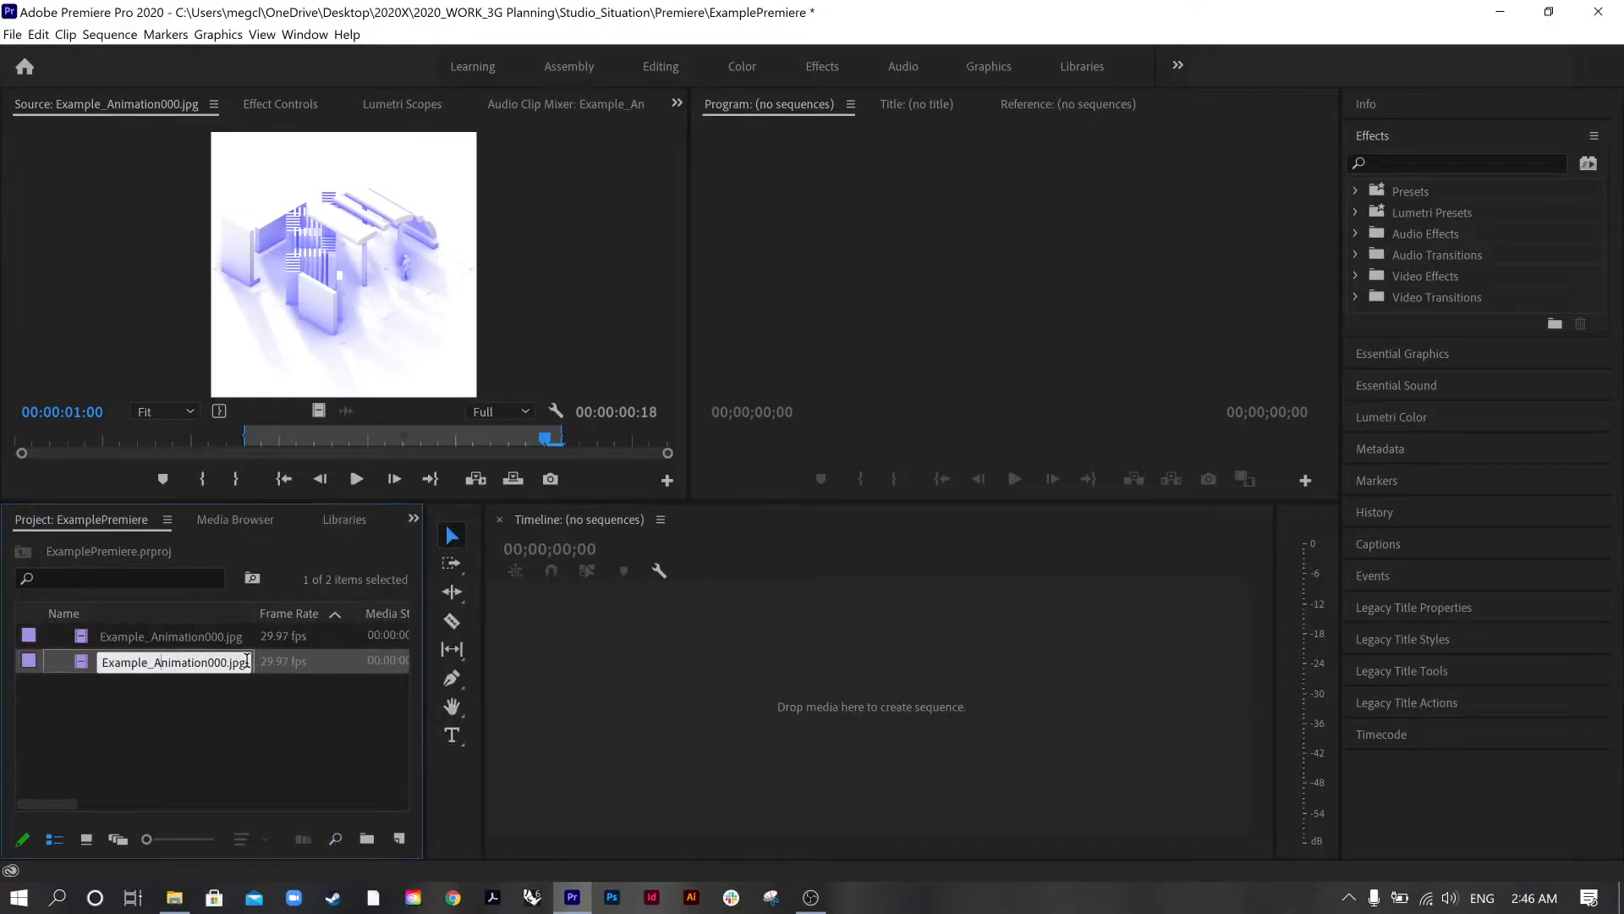
left_click_drag(246, 662, 76, 657)
type("Sm")
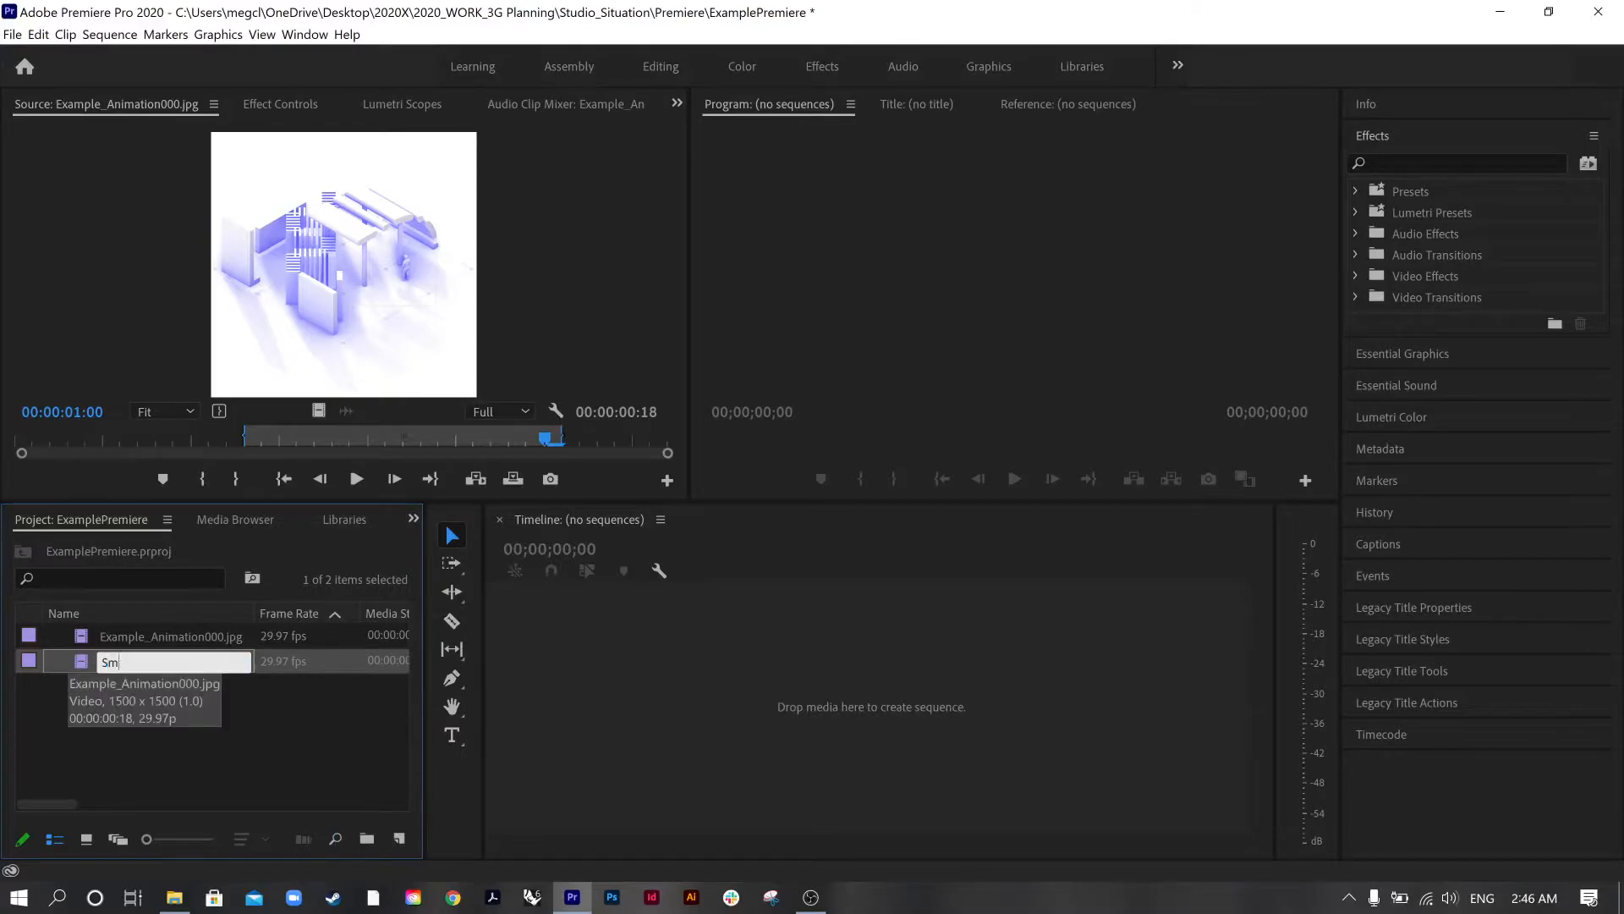
type("allerAnimatino")
type("on")
left_click(206, 701)
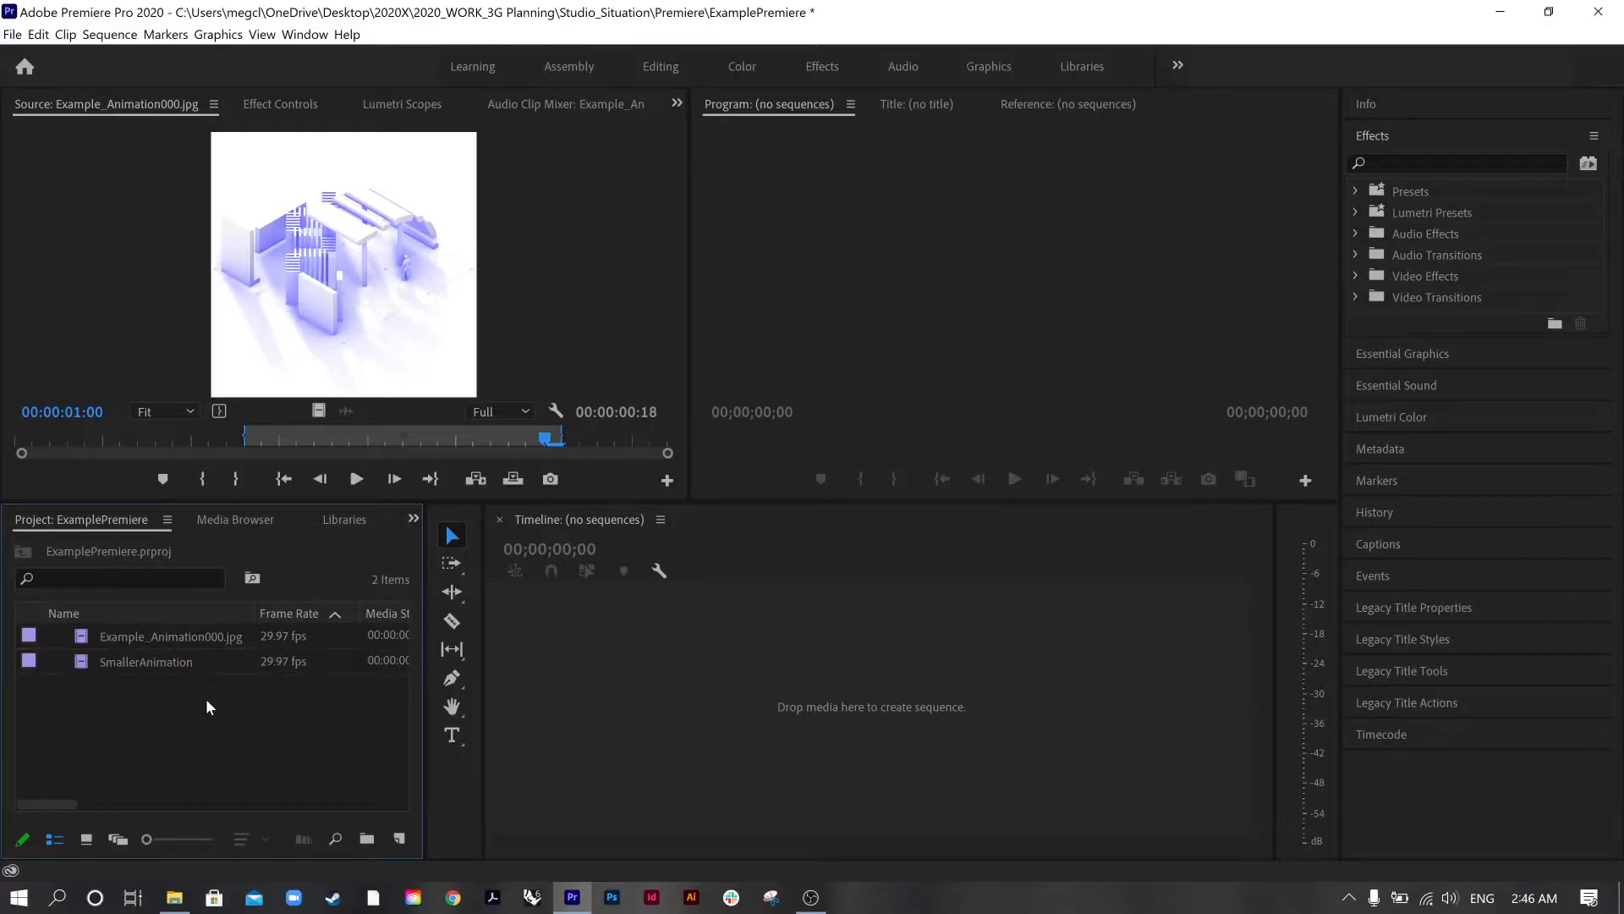
- Create a timeline sequence from the SmallerAnimation clip
left_click_drag(128, 661, 594, 666)
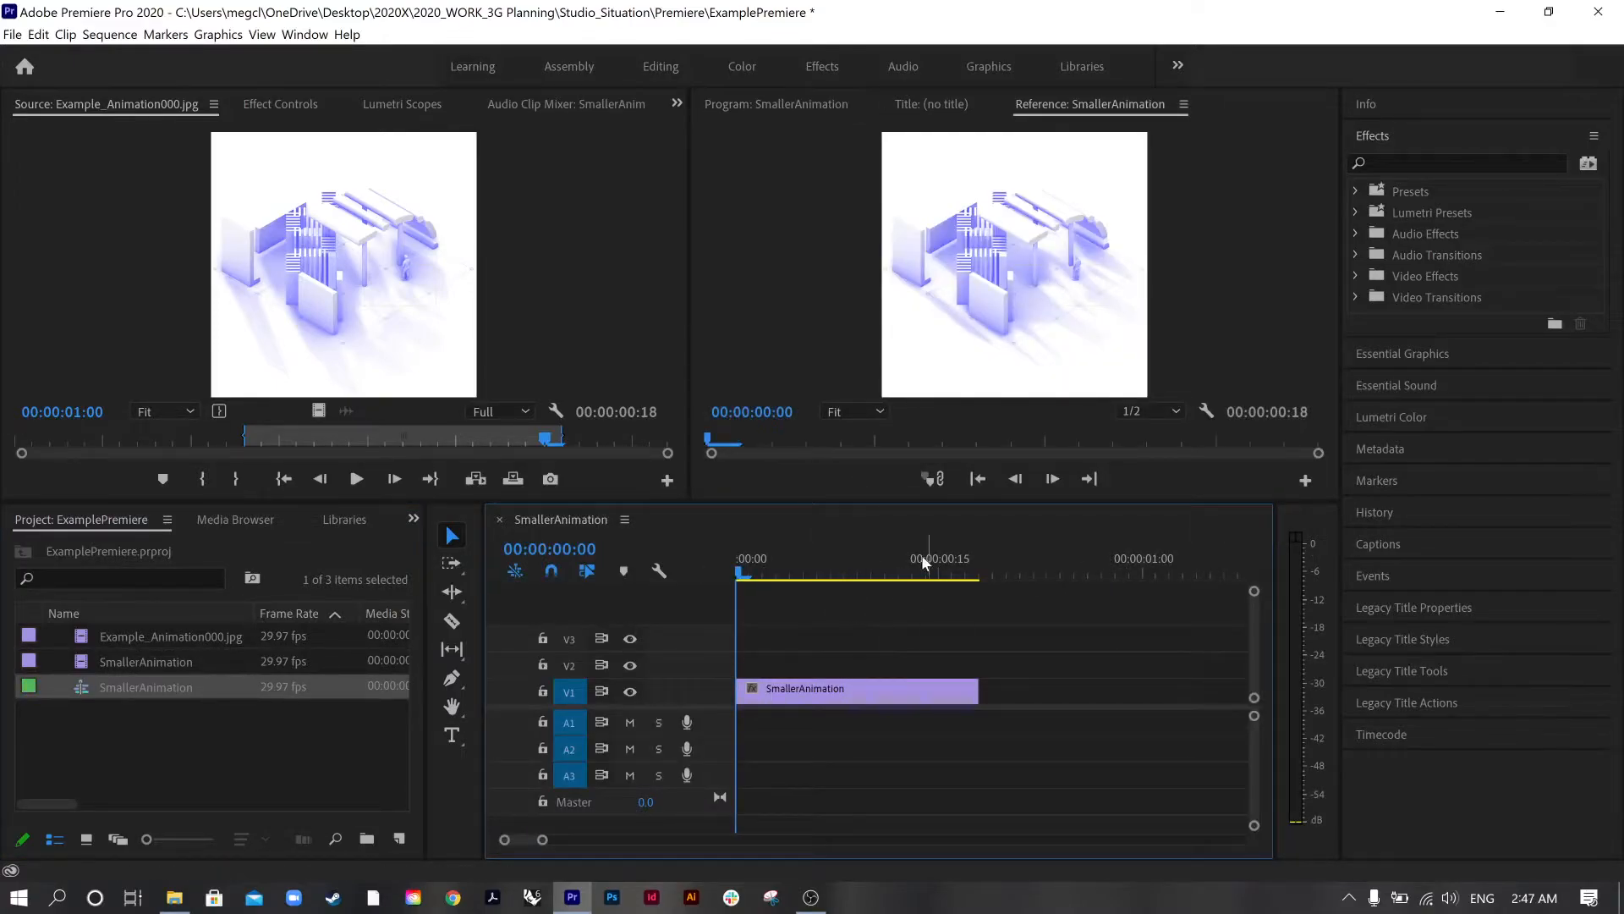
left_click_drag(521, 841, 464, 867)
right_click(682, 607)
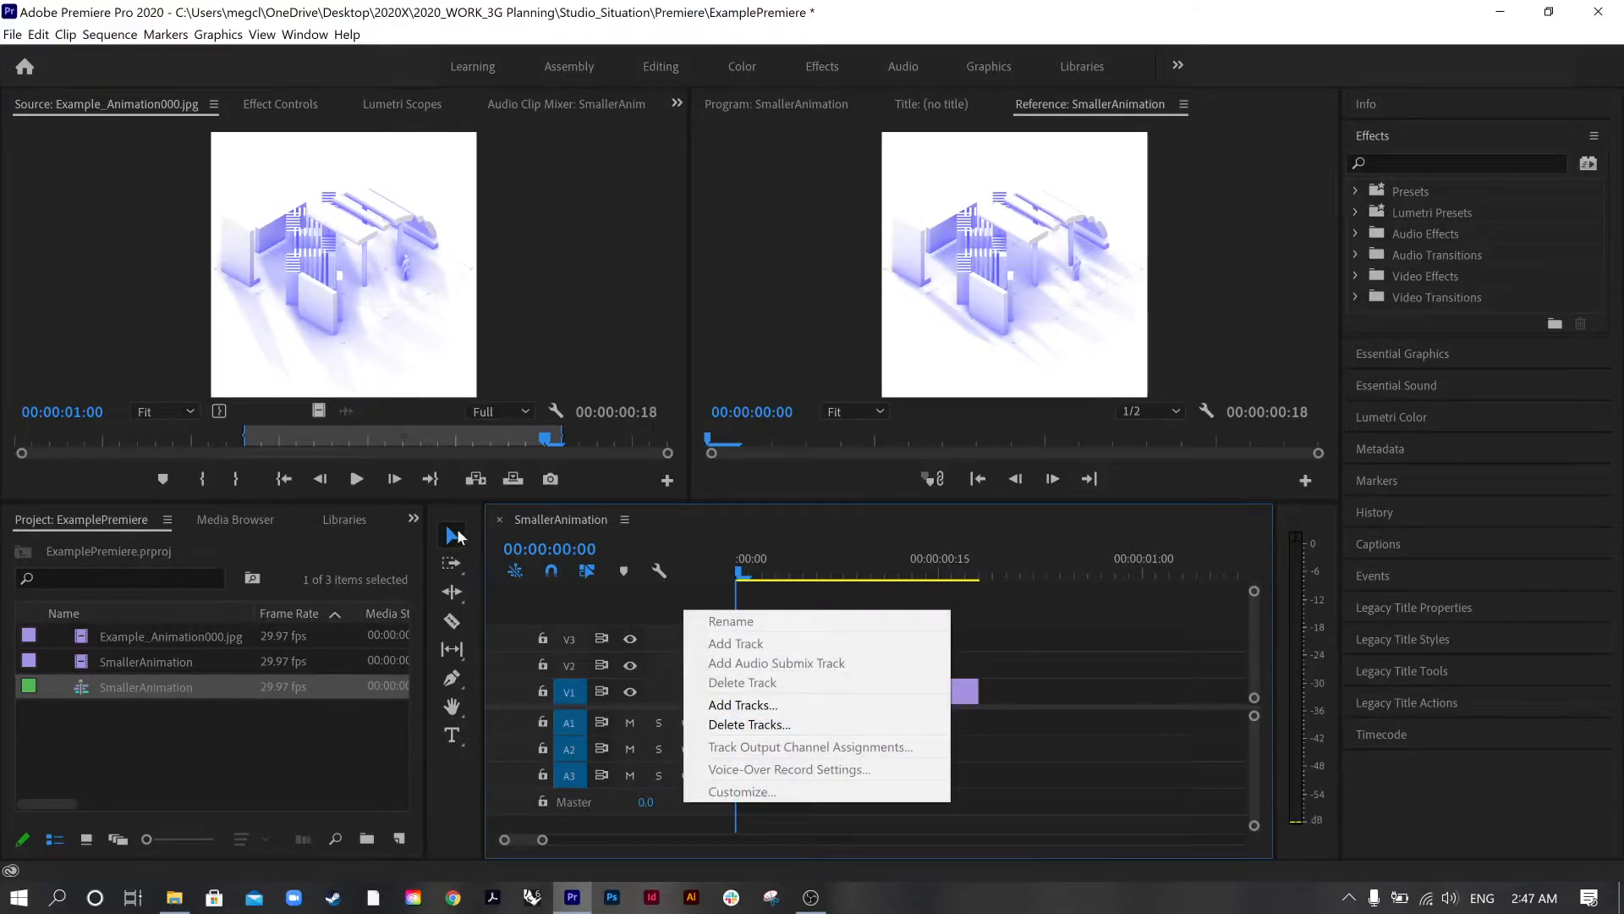
left_click(817, 592)
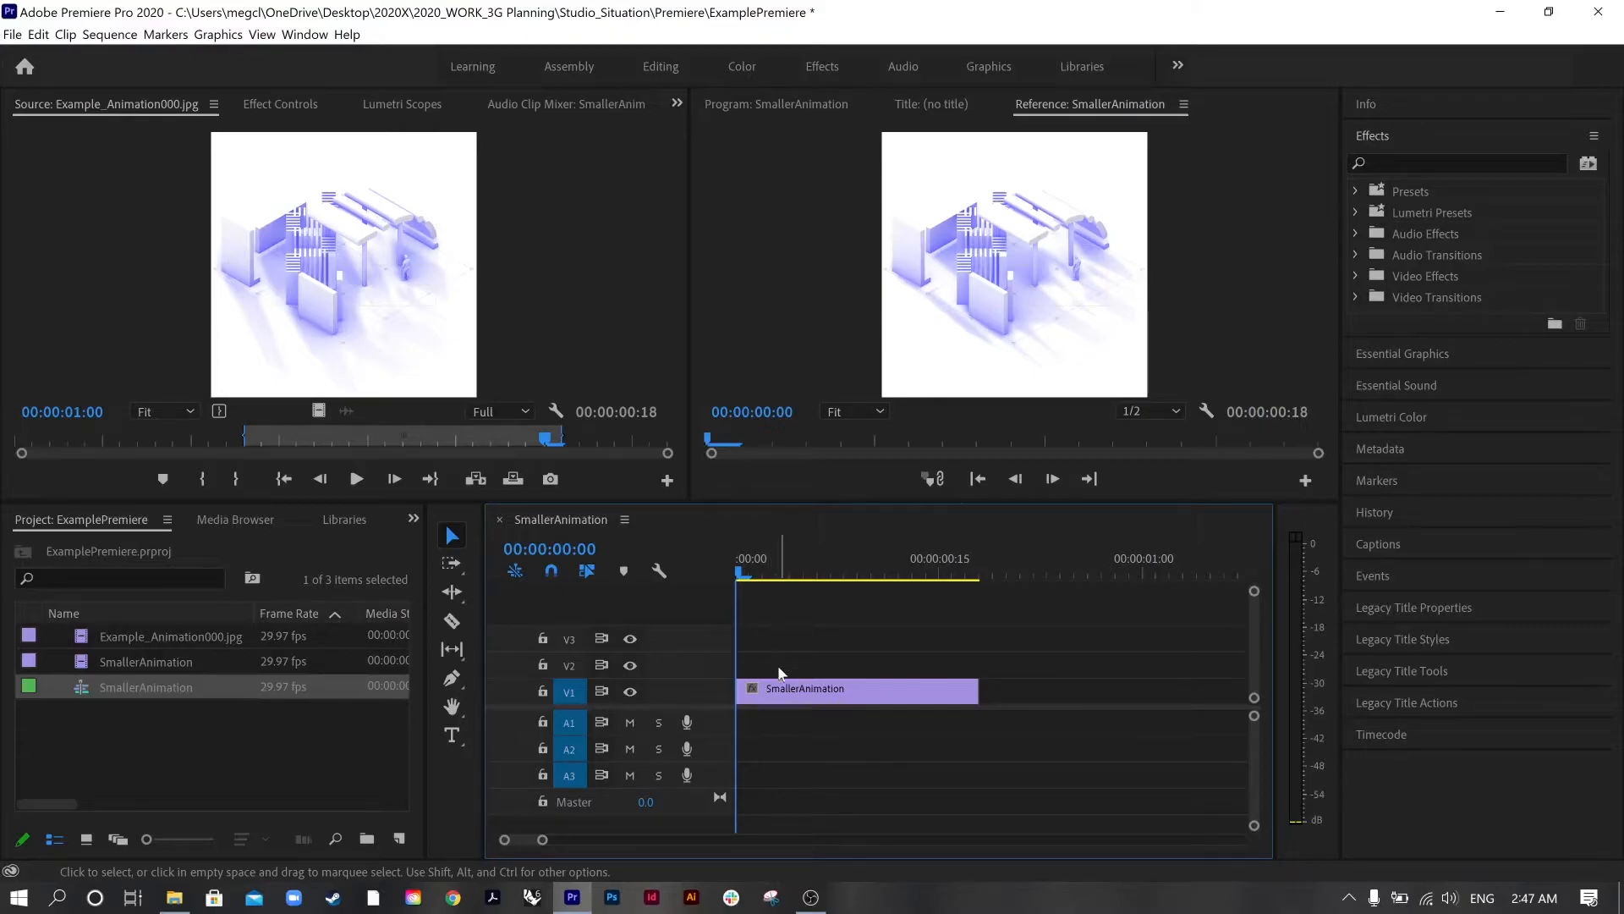
- Select the SmallerAnimation clip in the timeline and scrub back and forth through its frames in the Reference monitor
left_click(766, 689)
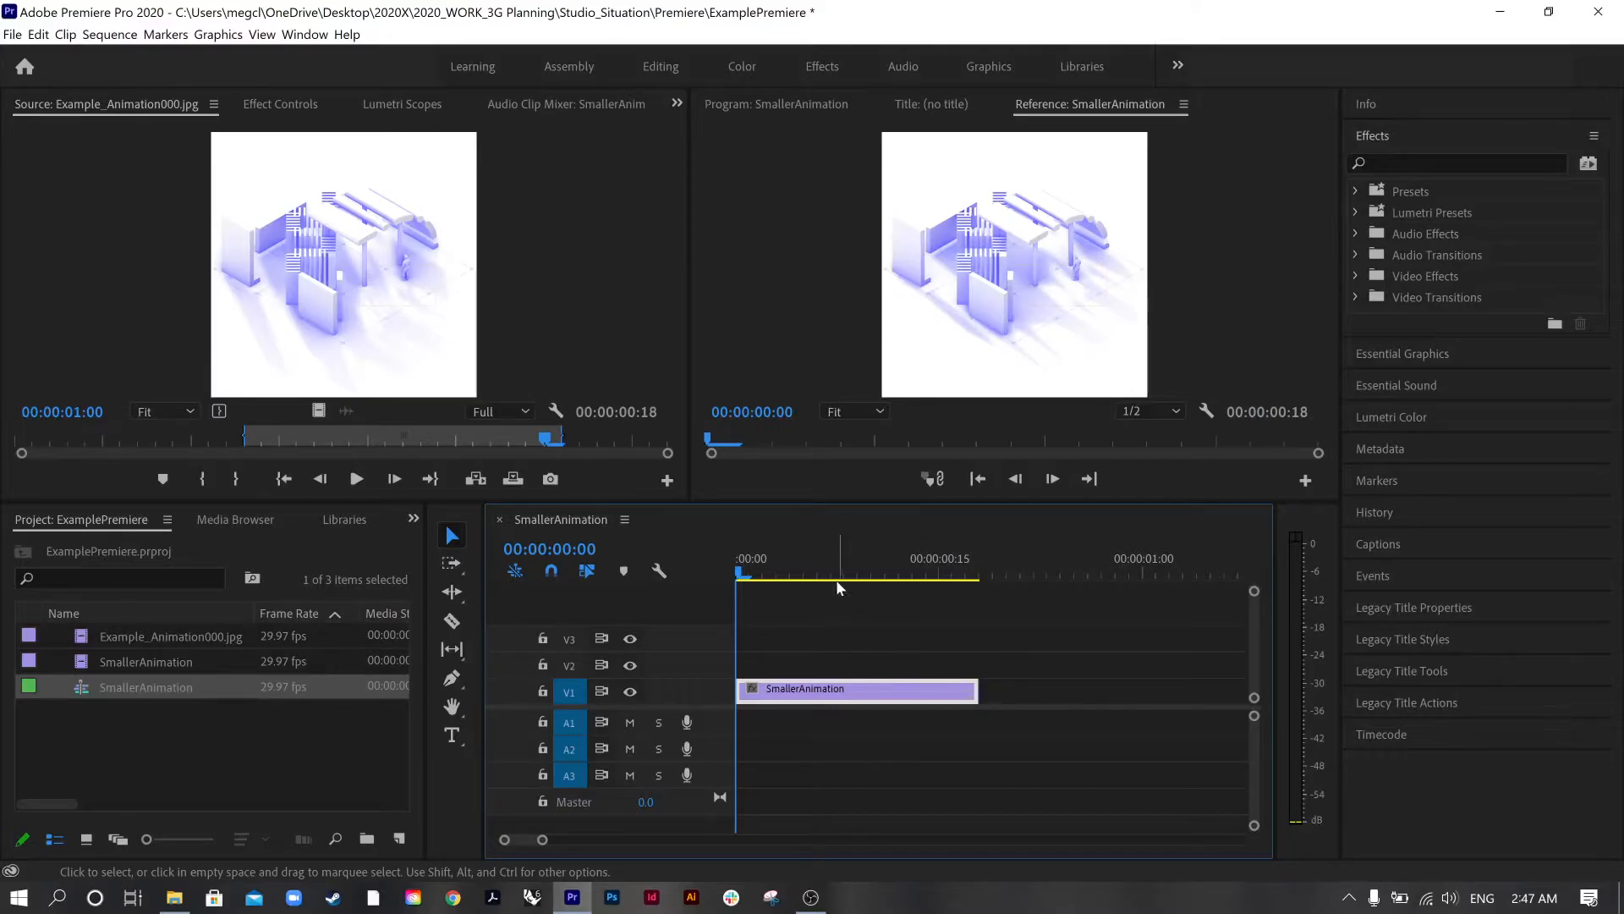
left_click_drag(747, 453, 1012, 438)
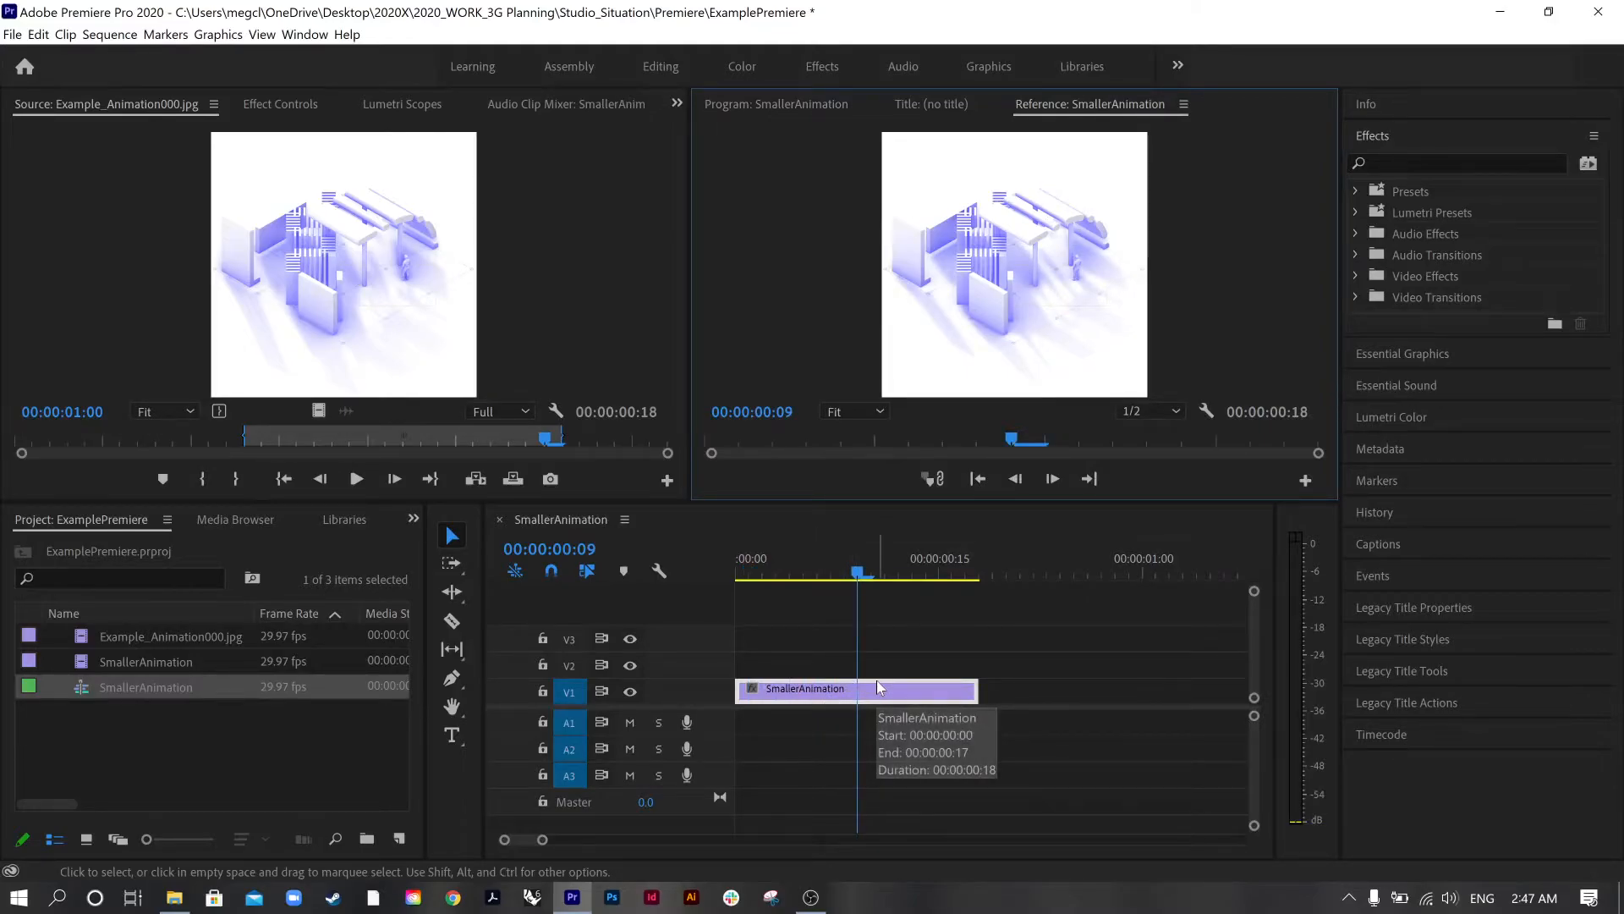
left_click(1053, 445)
left_click_drag(1054, 441, 856, 444)
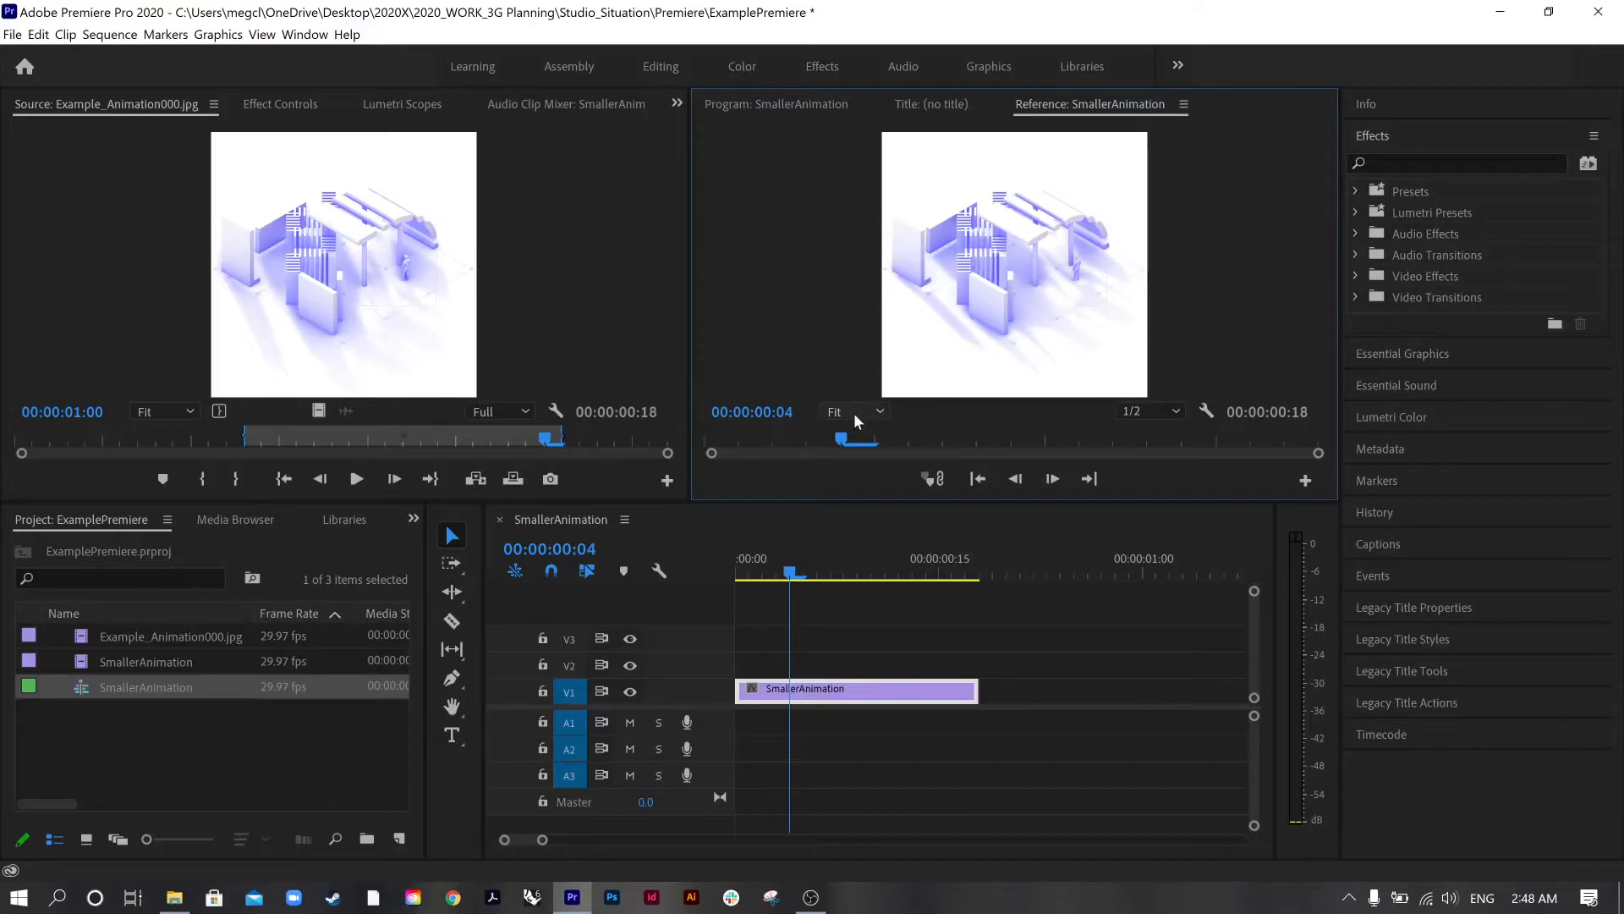
left_click_drag(855, 438, 991, 455)
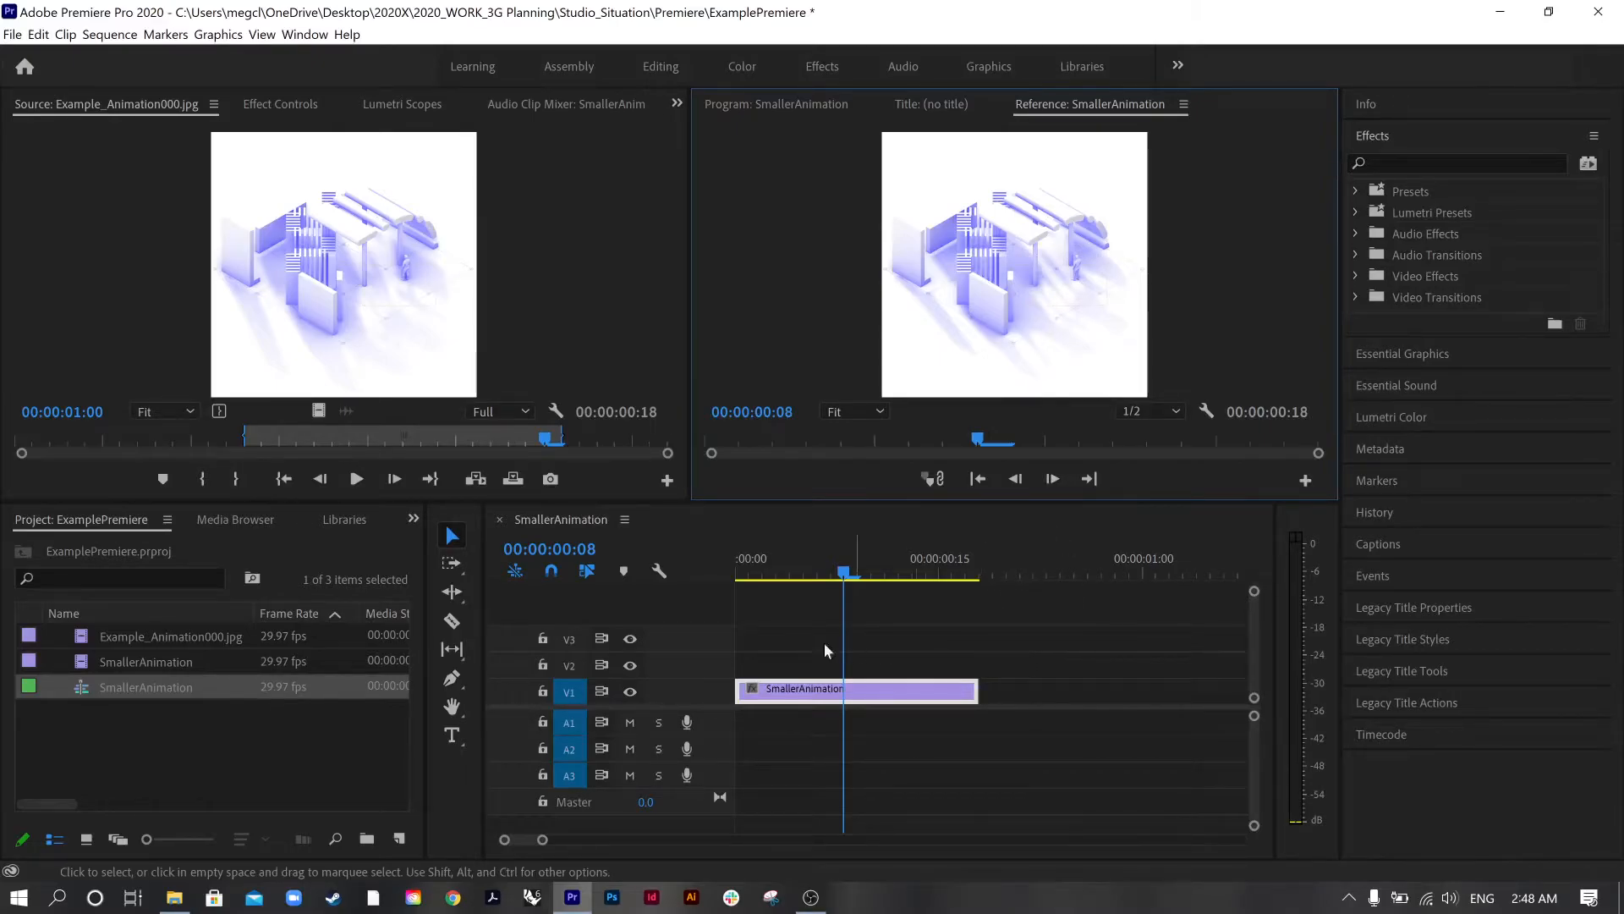
- Apply the Noise effect from the Noise & Grain video effects to the SmallerAnimation clip on V1
left_click(1357, 276)
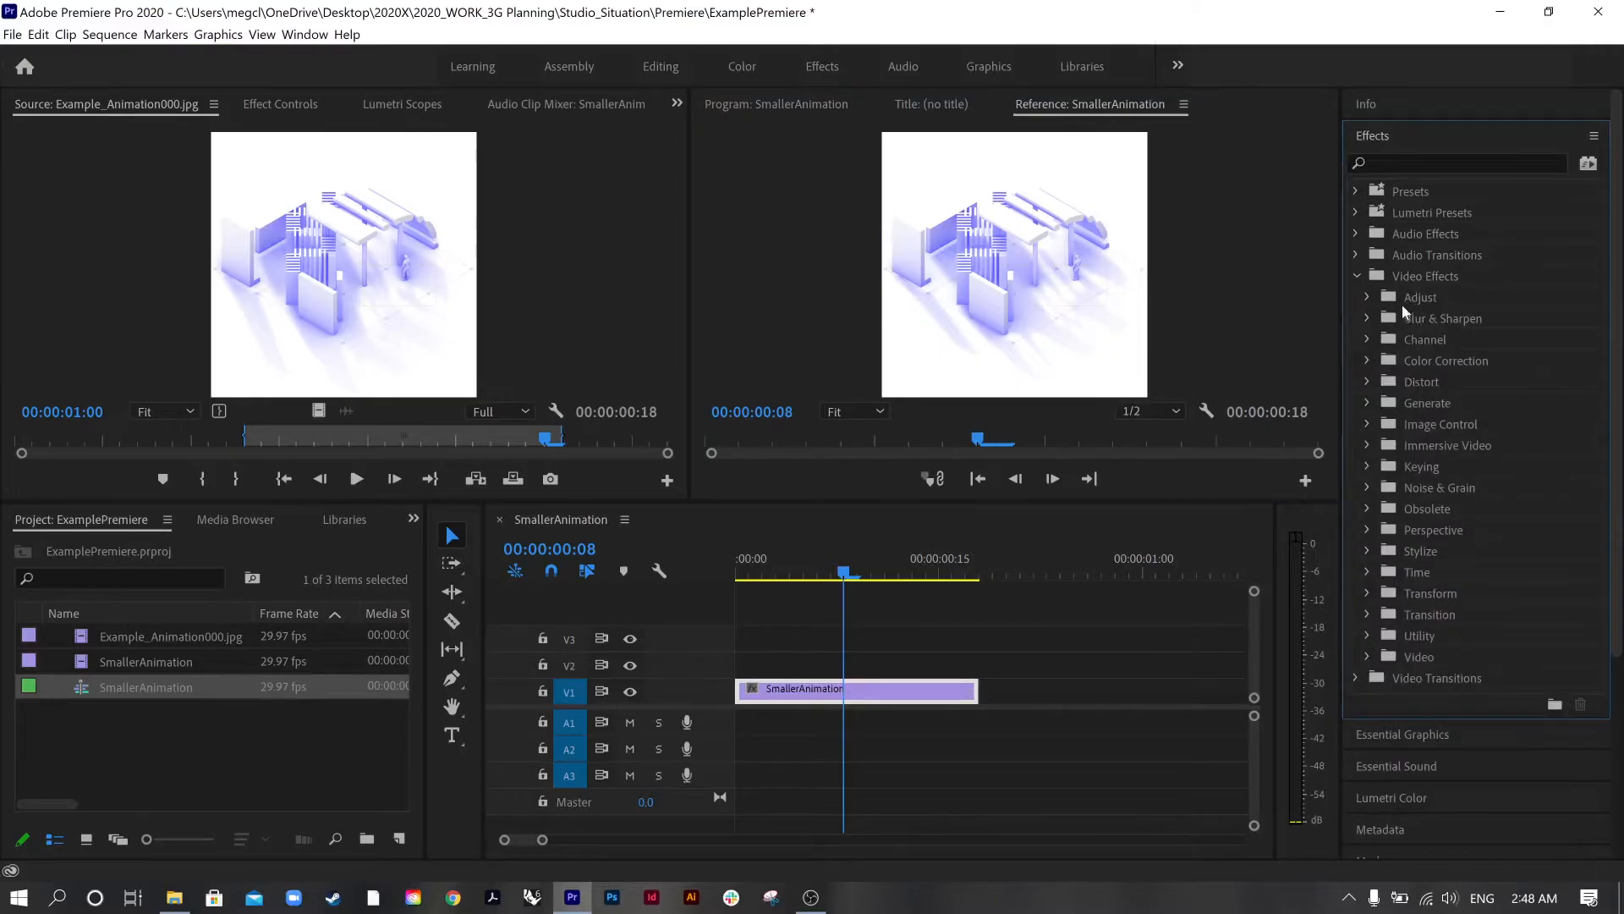
left_click(1433, 319)
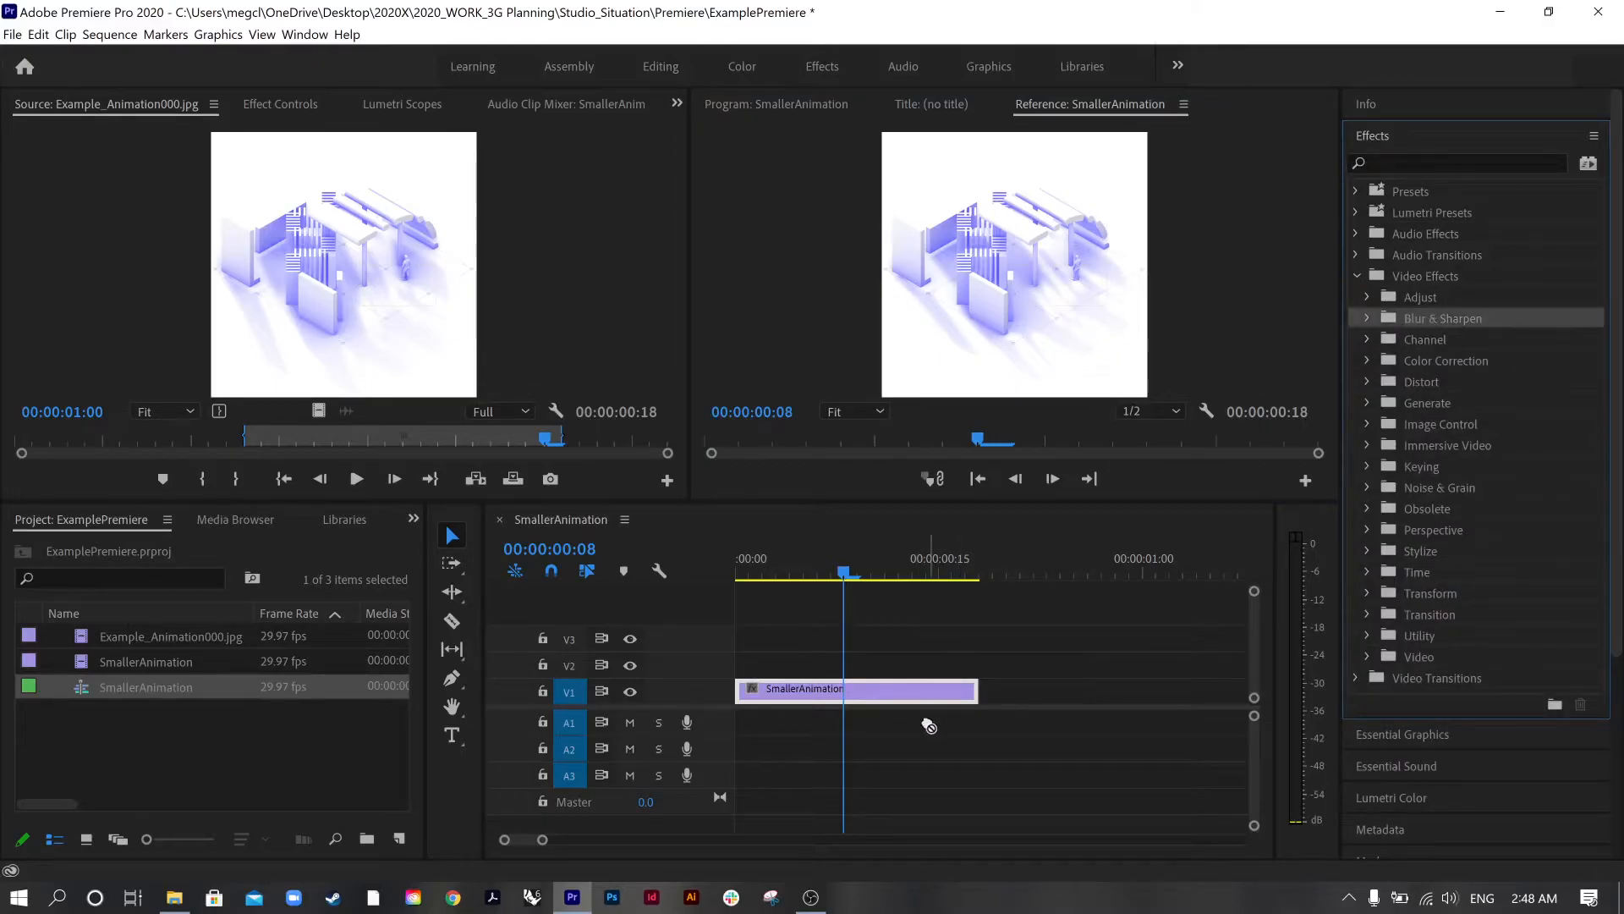
left_click(1440, 489)
left_click(1365, 487)
left_click(1438, 508)
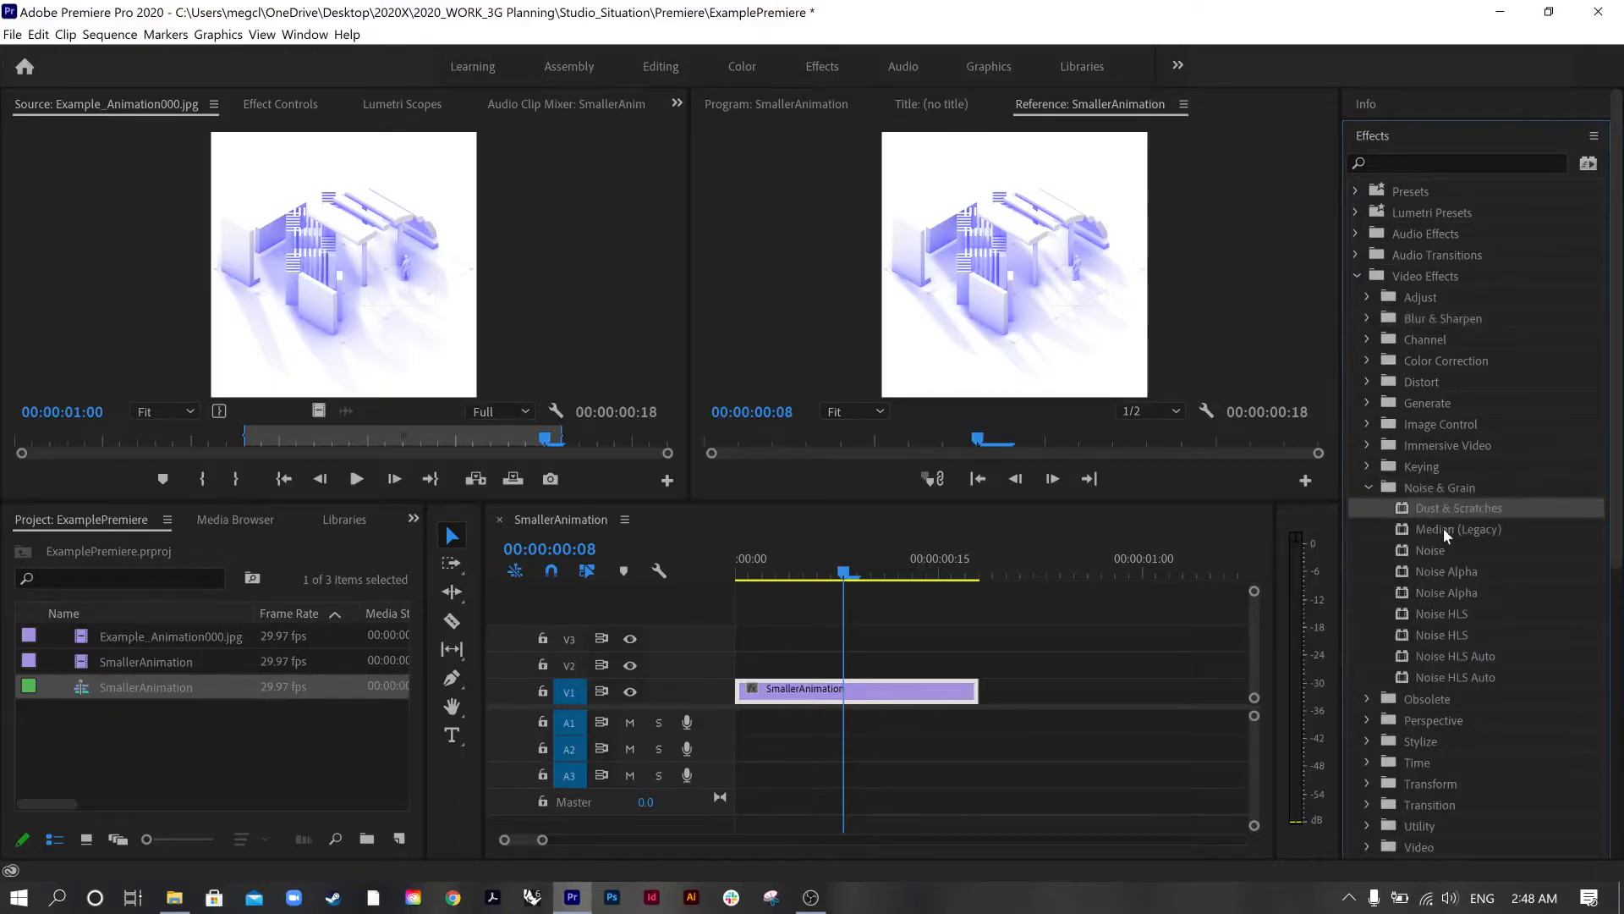
left_click(1432, 548)
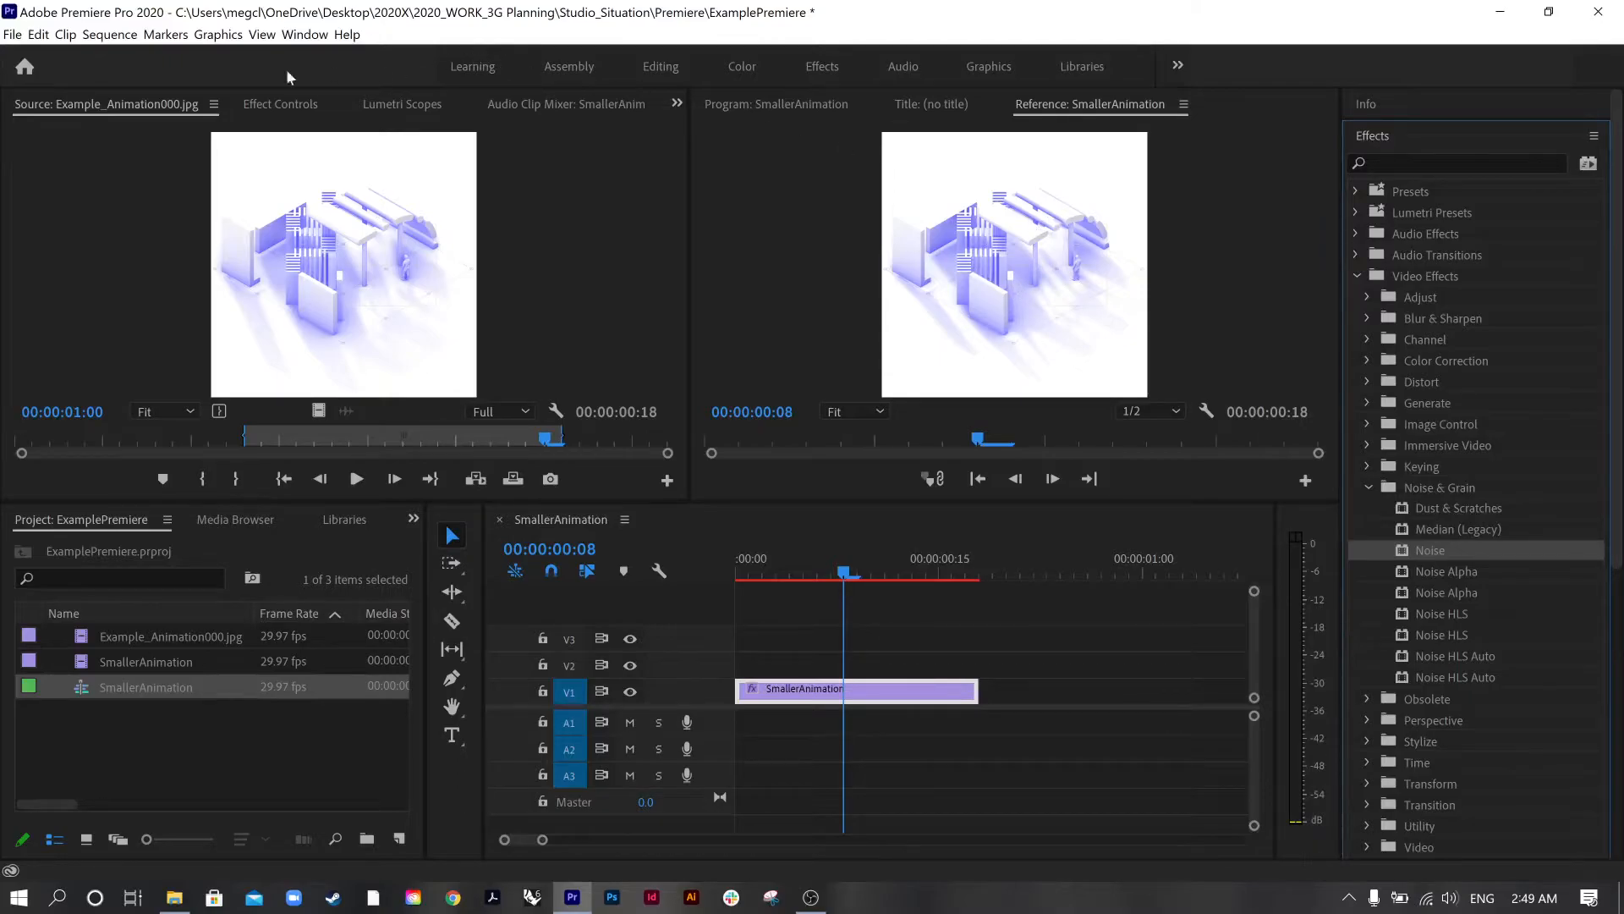
- Render the SmallerAnimation sequence from in to out
left_click(109, 34)
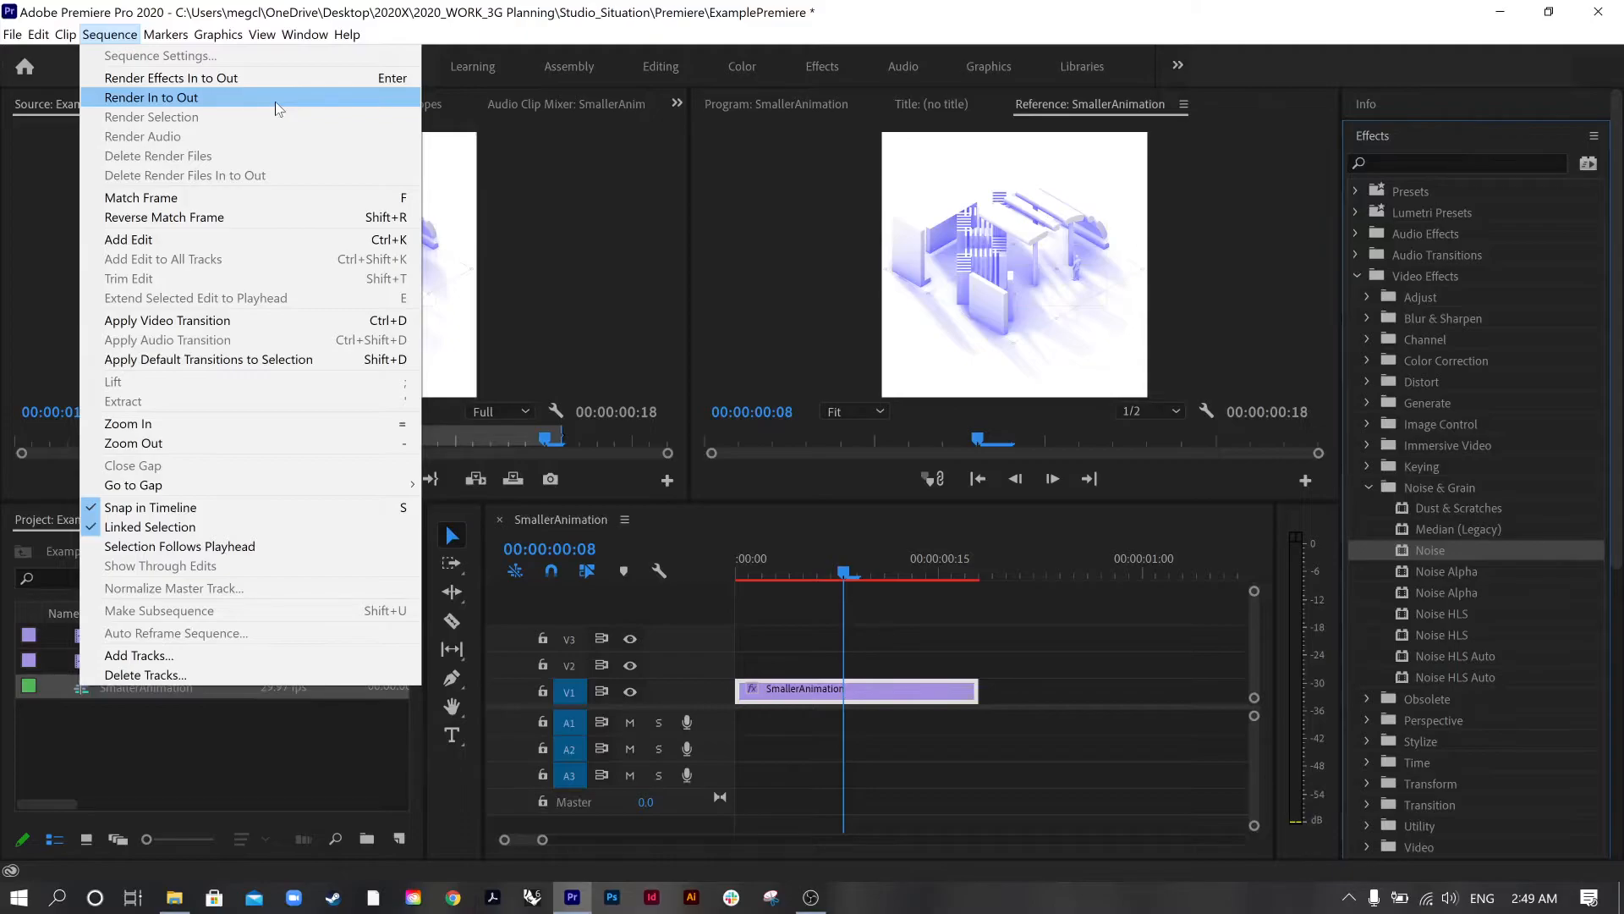
left_click(148, 100)
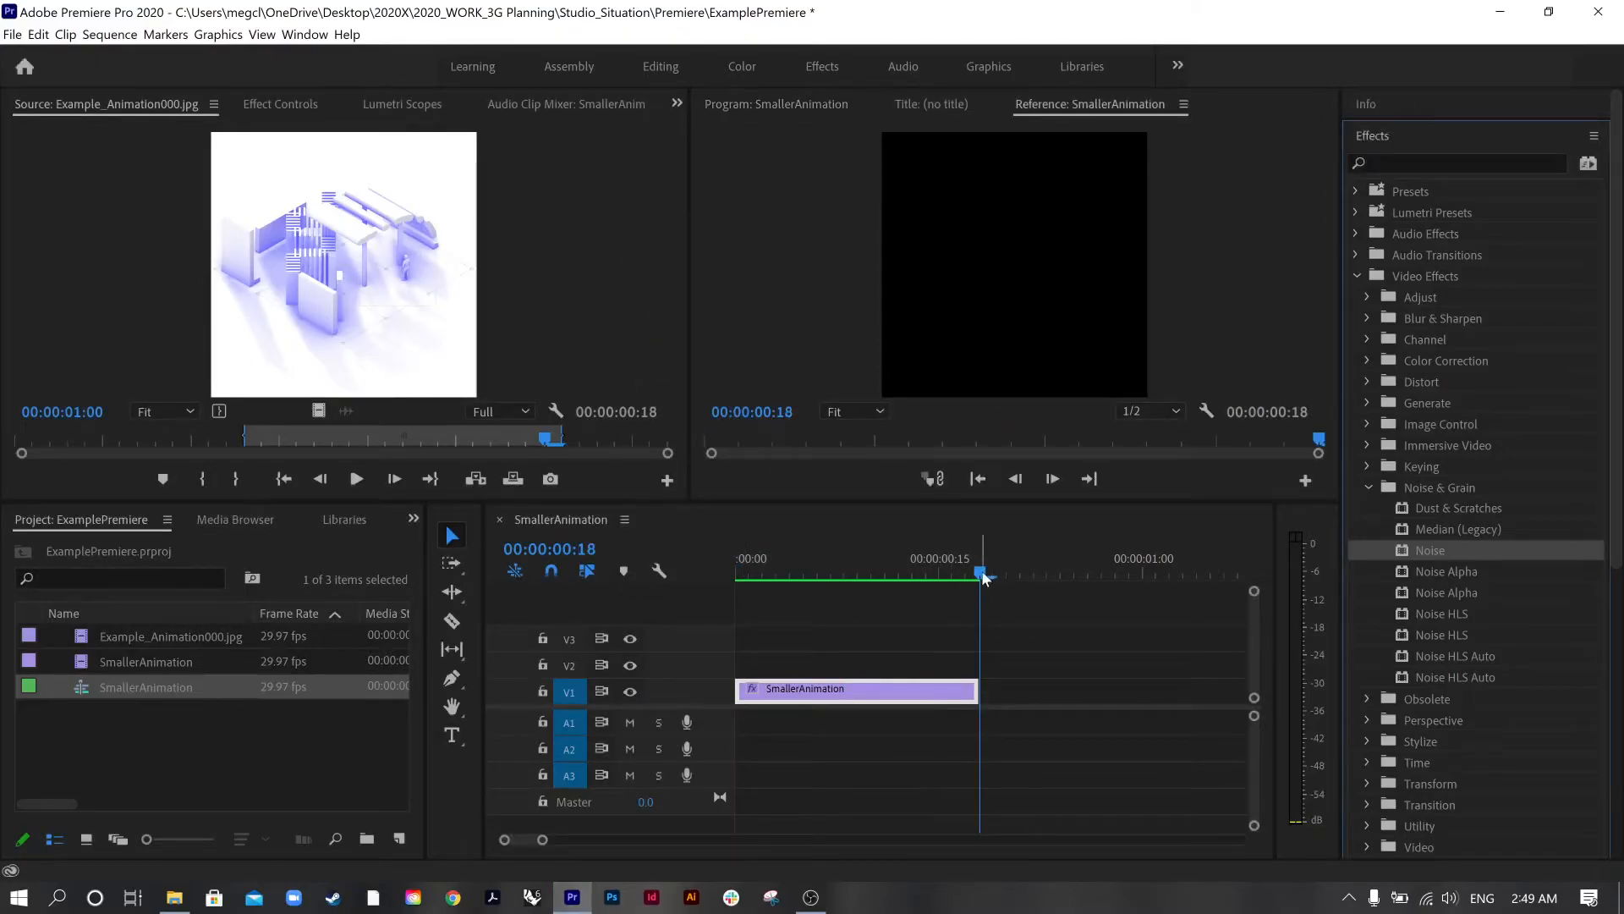
- Play the rendered SmallerAnimation sequence from its start and scrub through it to frame 12
left_click(981, 570)
key("Home")
key("space")
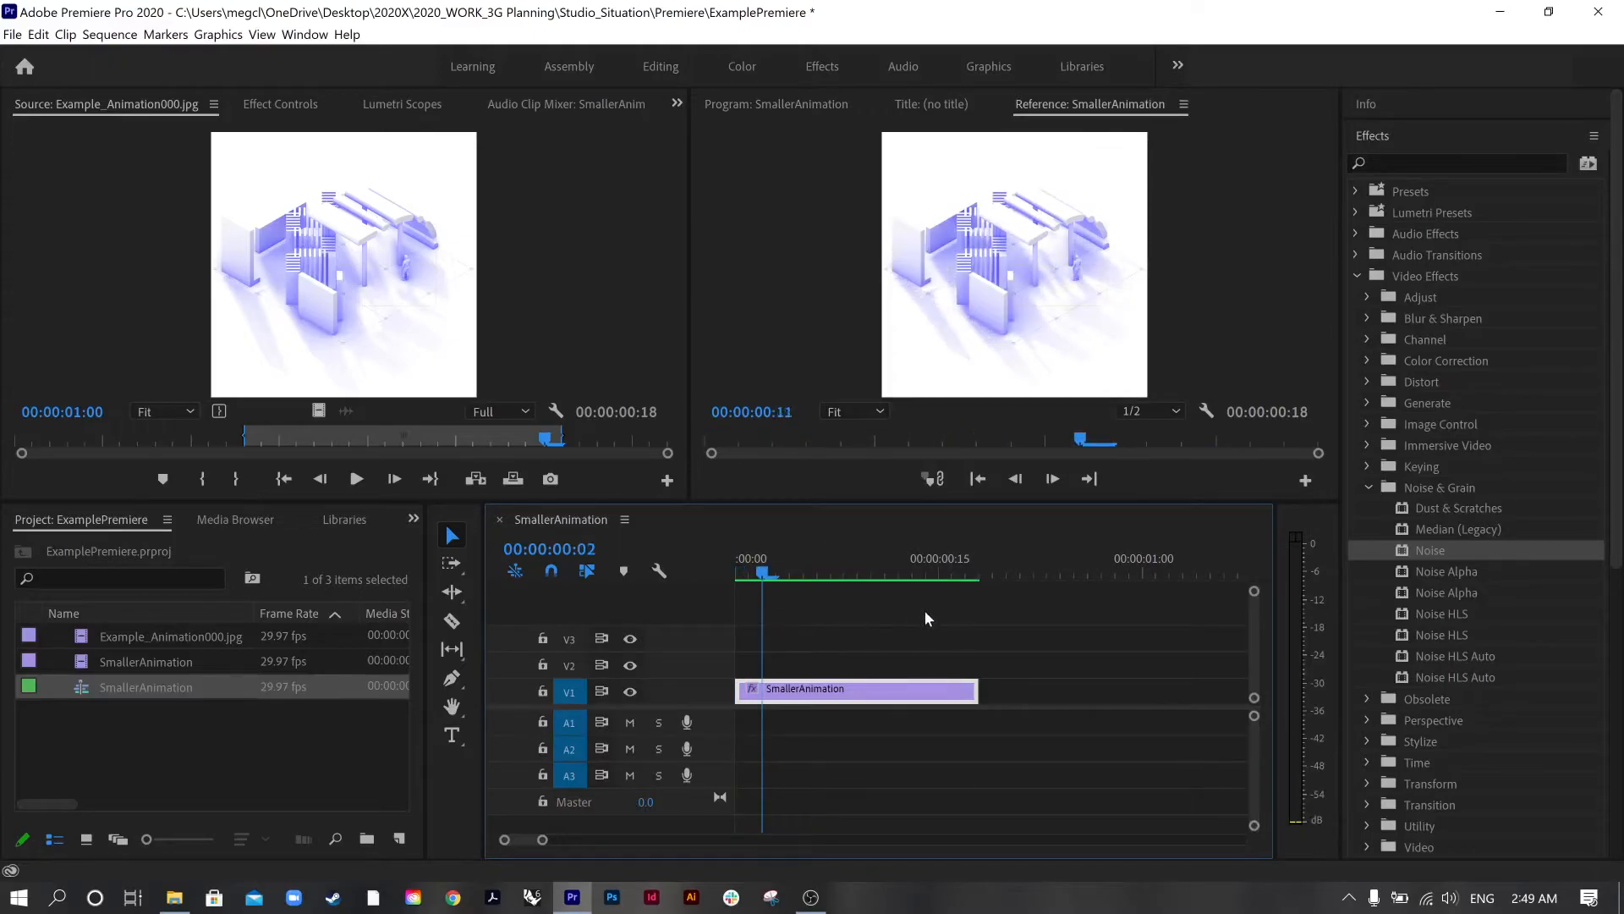
left_click_drag(935, 620, 709, 597)
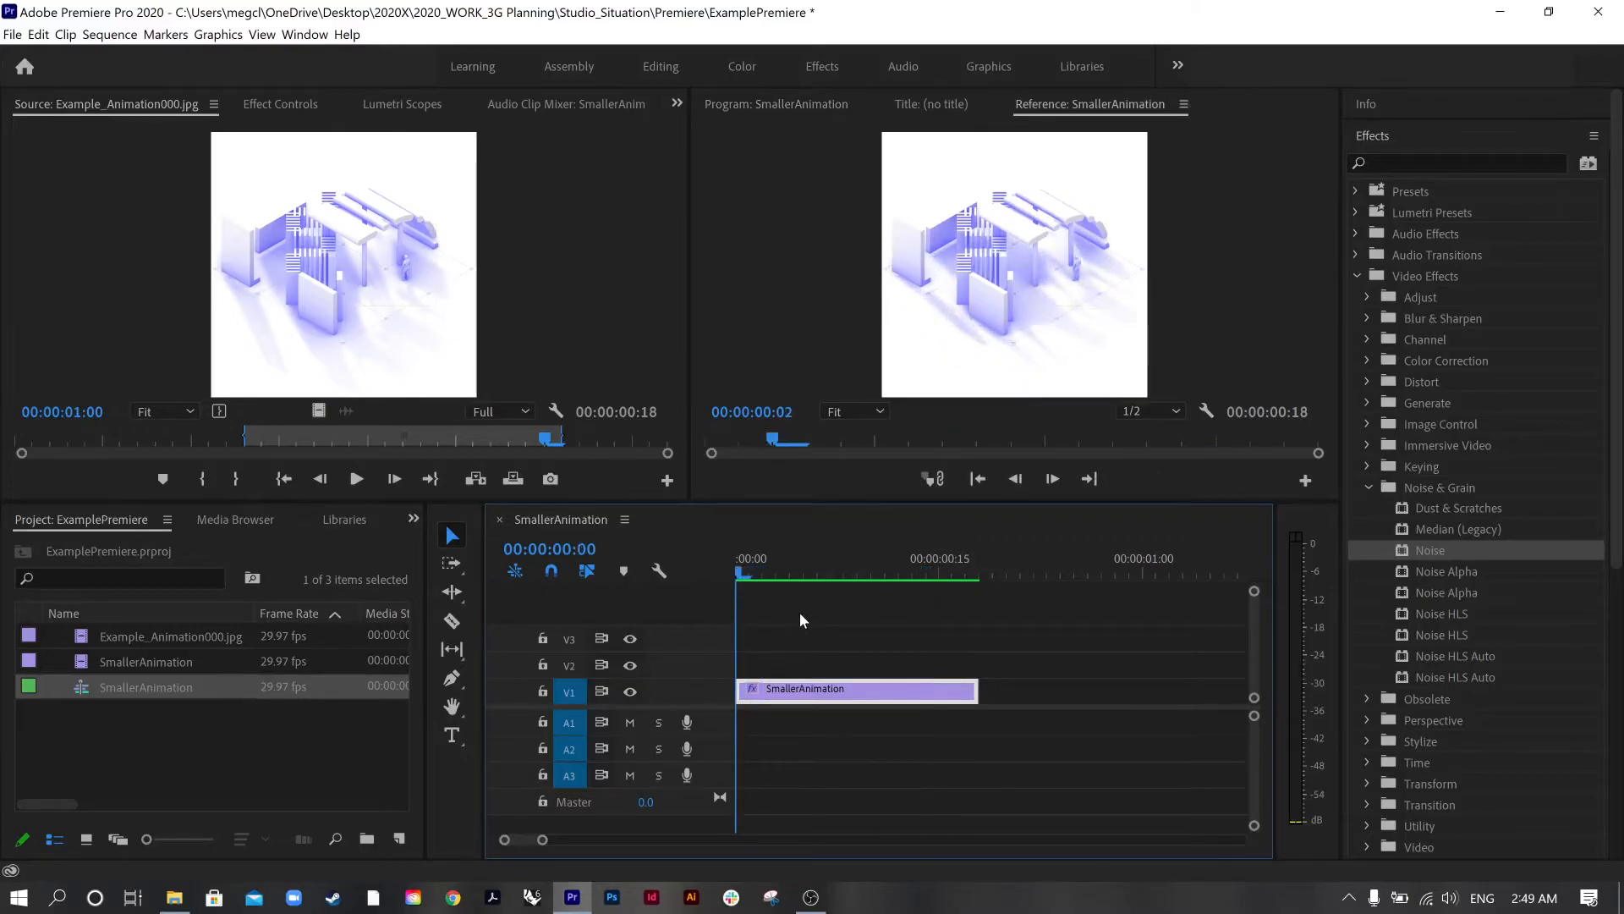
left_click_drag(897, 630, 899, 629)
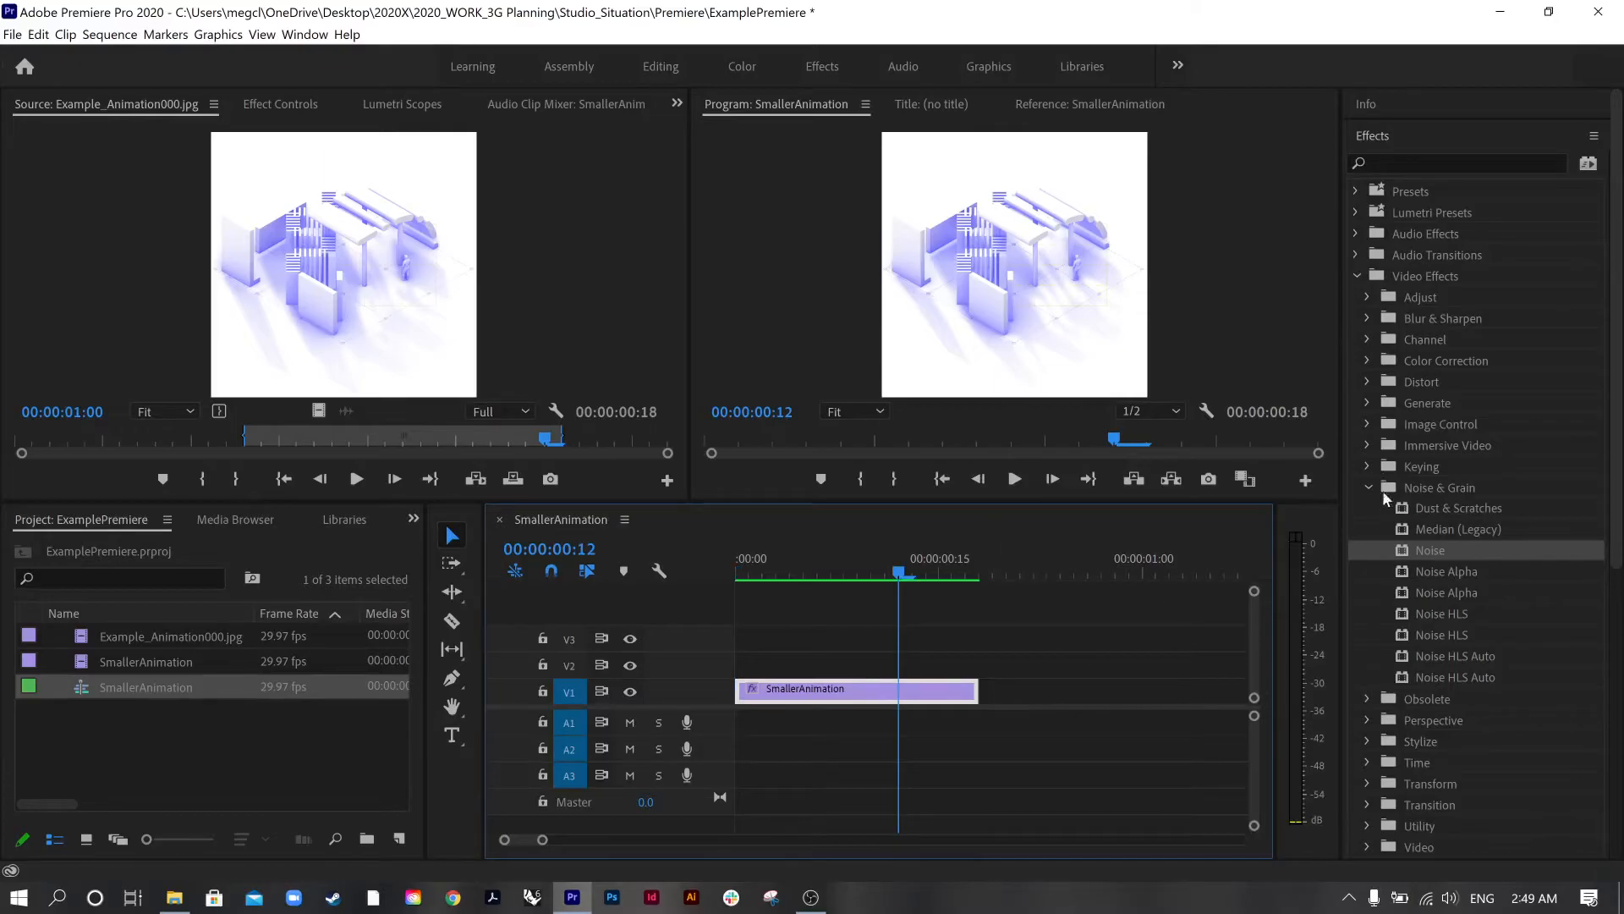
- Place a second copy of the SmallerAnimation clip on V2, aligned directly above the V1 clip from the sequence start
left_click(1358, 276)
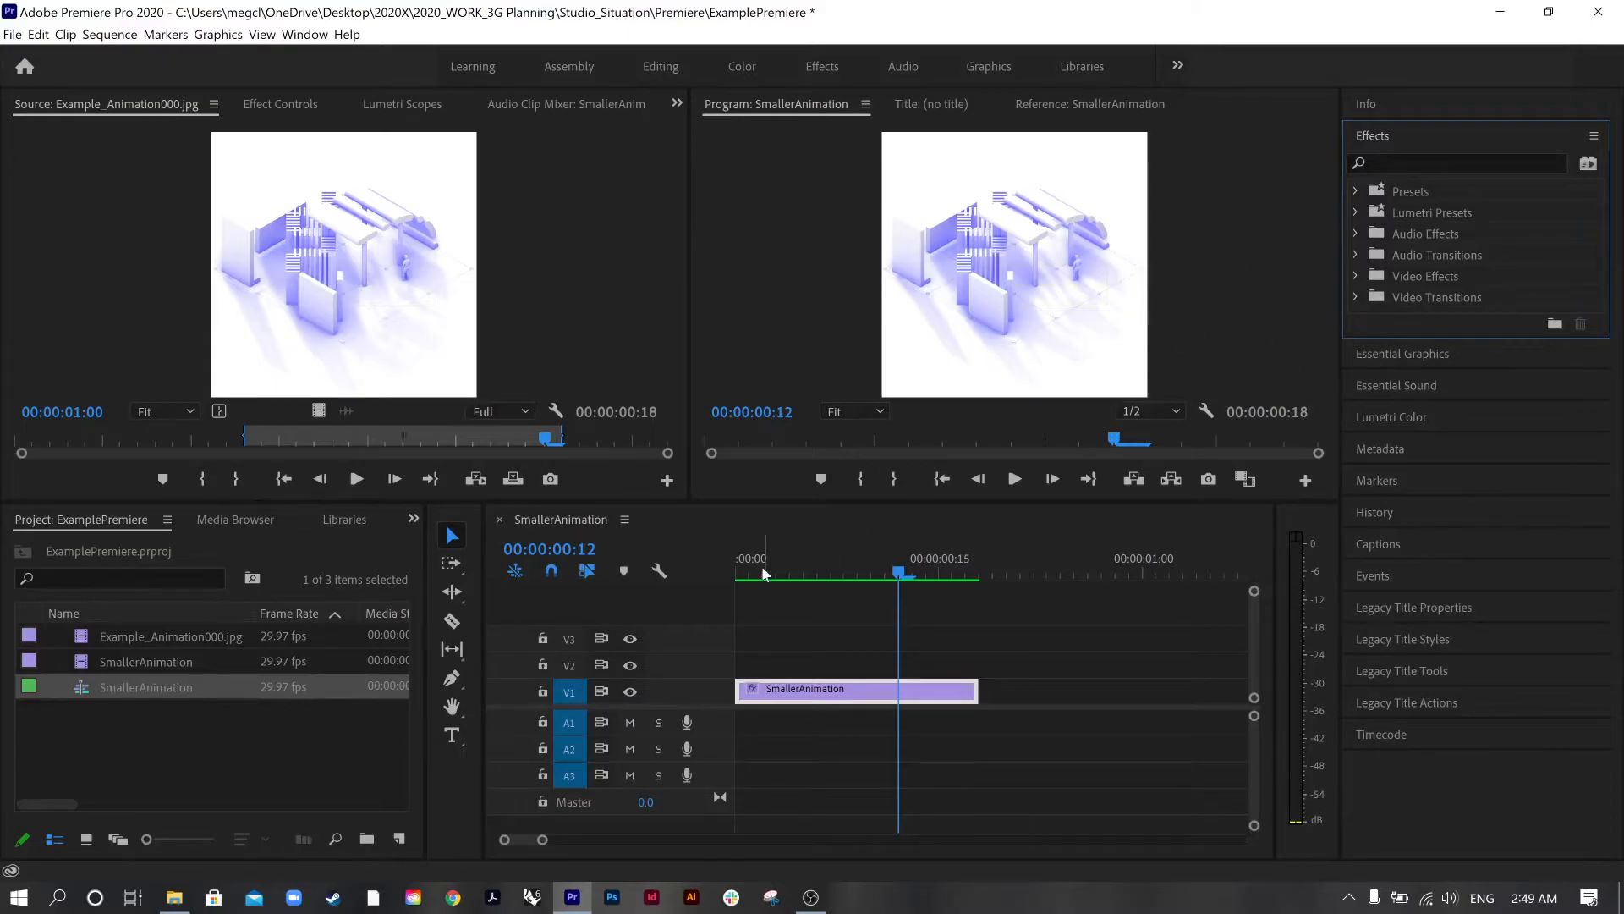
left_click(180, 665)
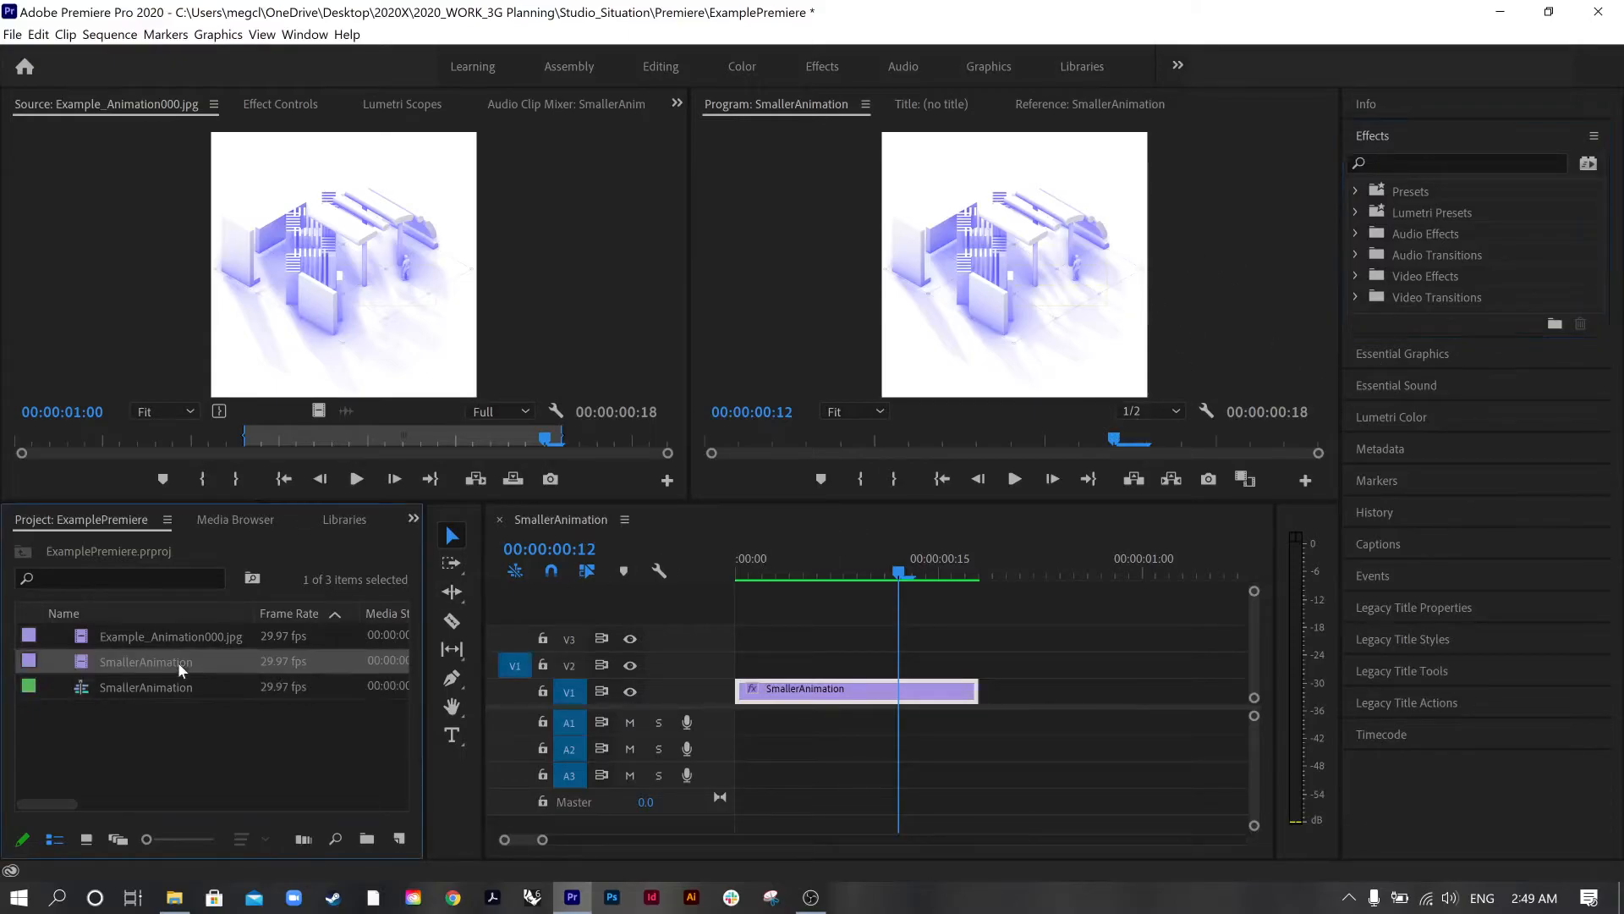
left_click(132, 686)
left_click_drag(880, 660, 879, 659)
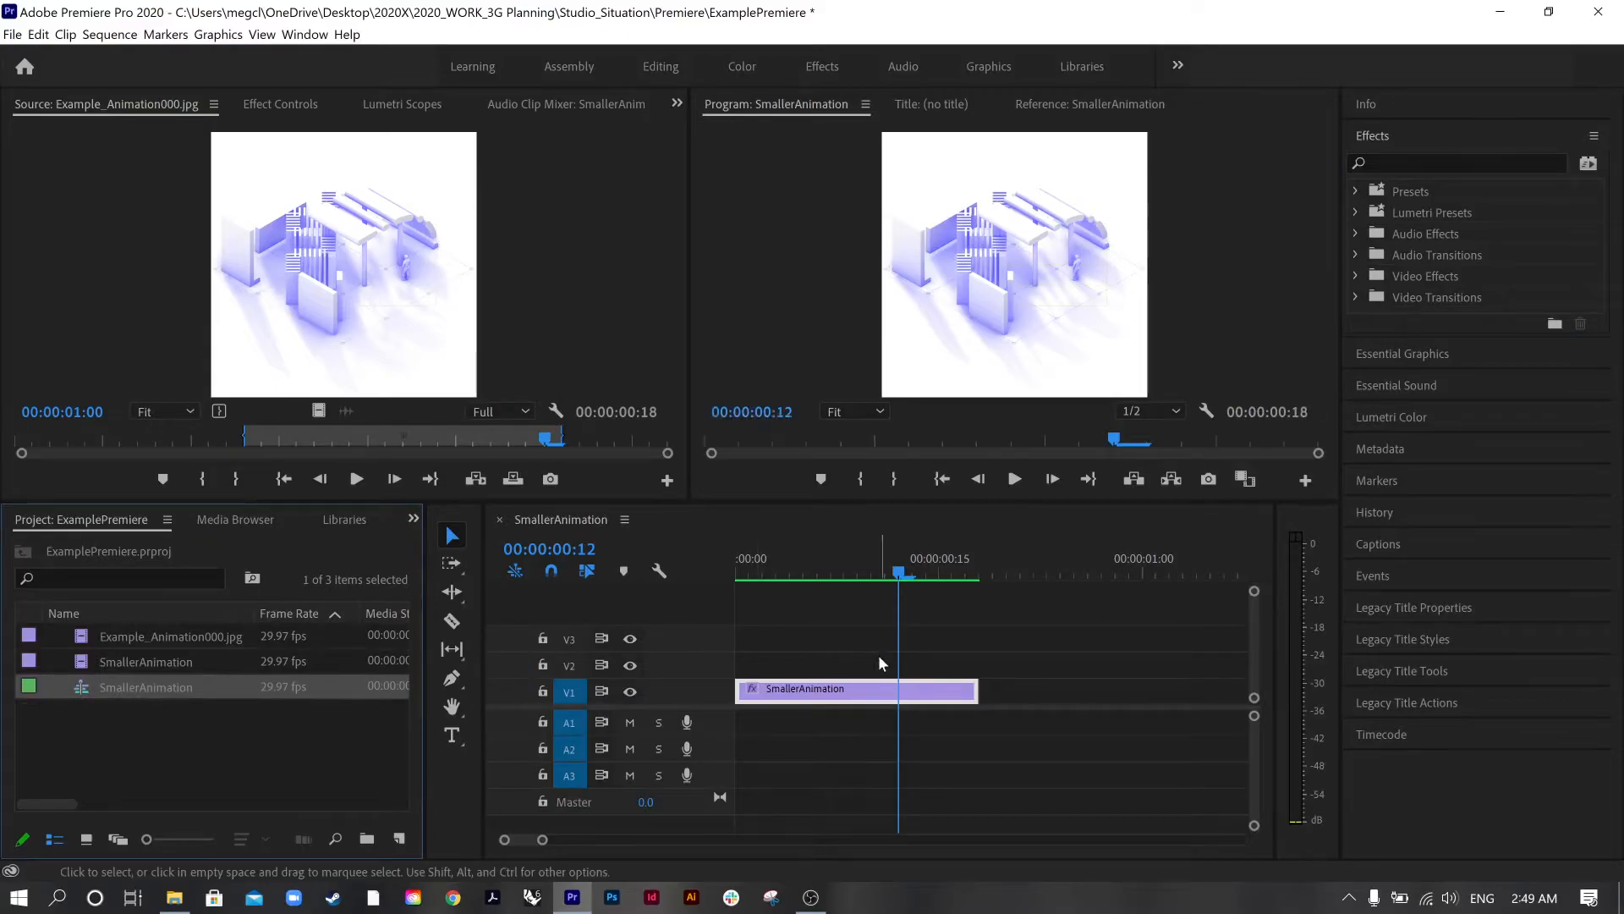
left_click_drag(195, 657, 777, 674)
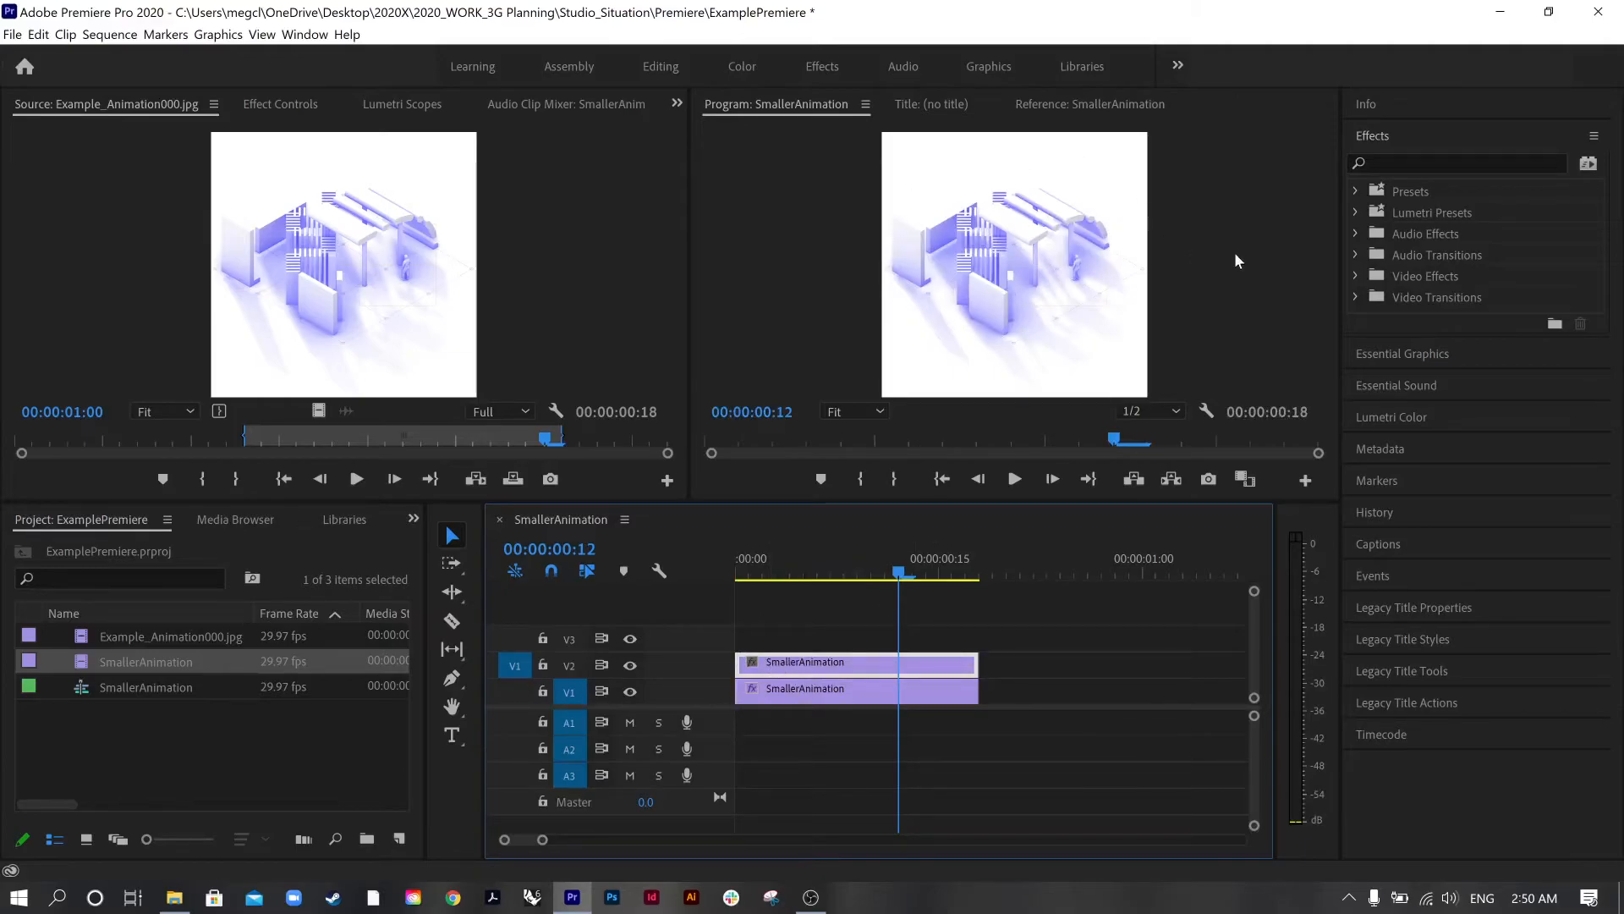
- Apply the Crop effect from the Transform video effects to the SmallerAnimation clip on V2
left_click(1358, 275)
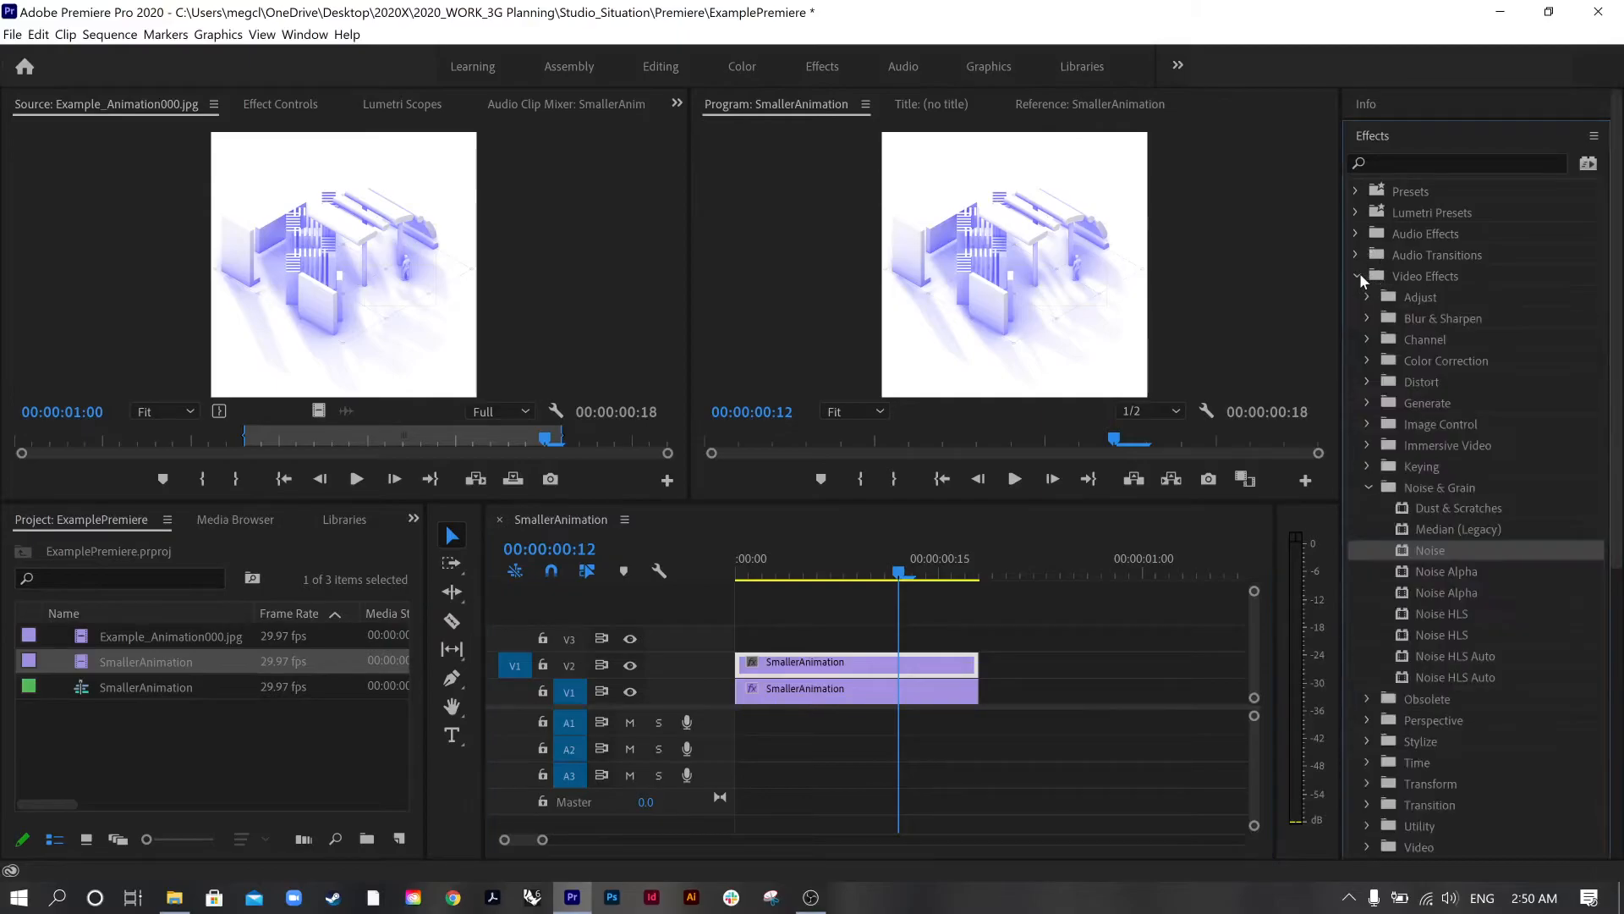
left_click(1368, 488)
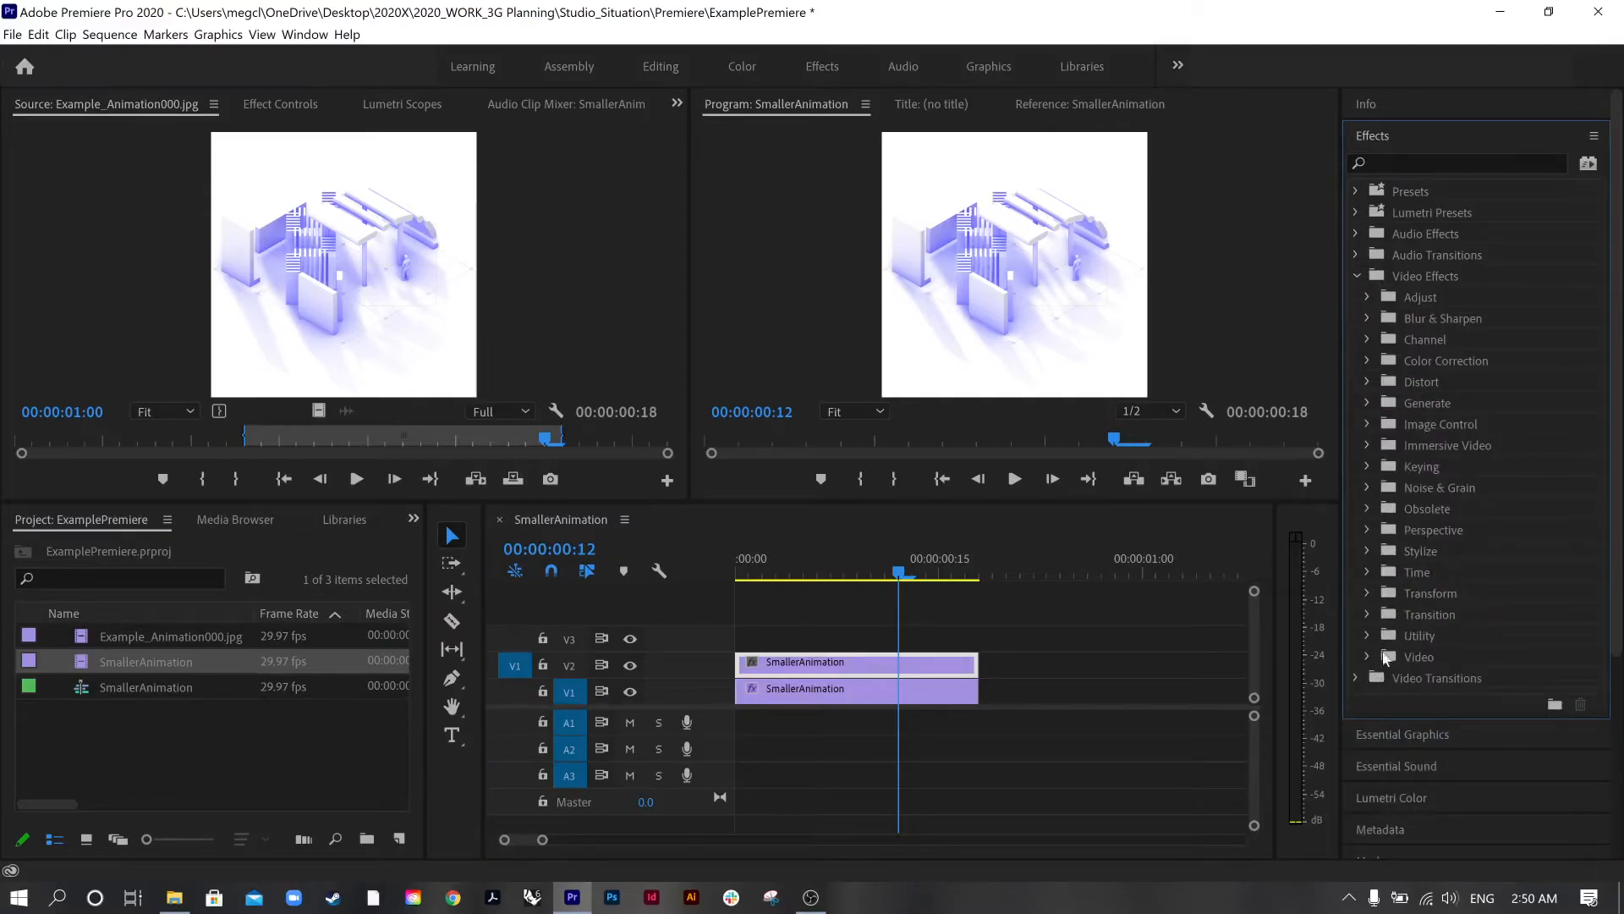
left_click(1368, 593)
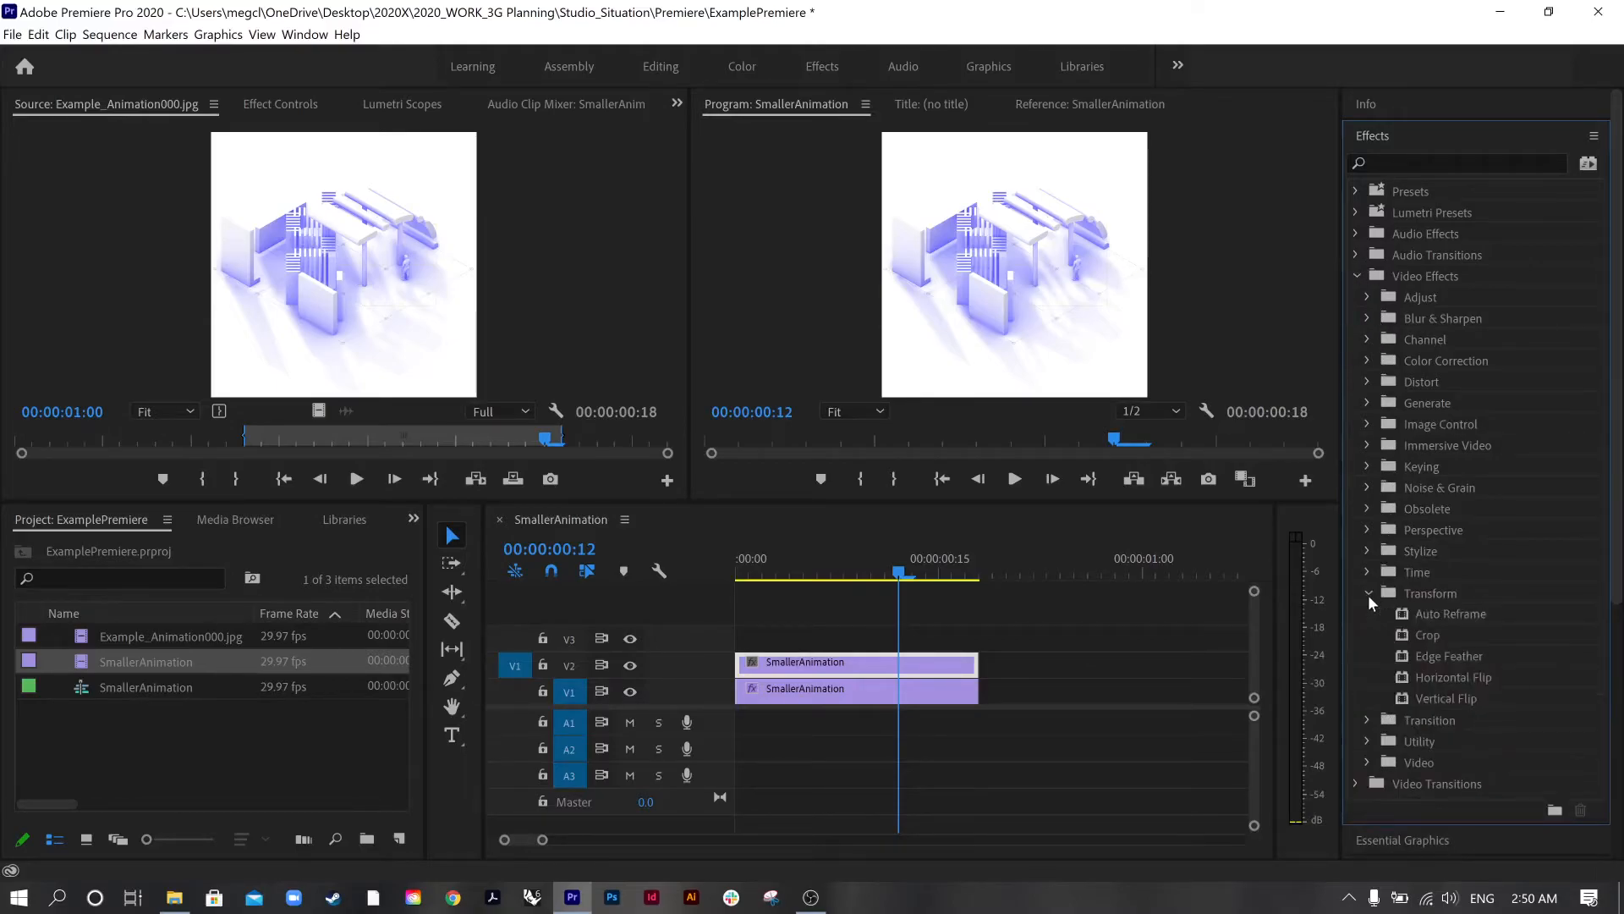
left_click_drag(1423, 633, 950, 677)
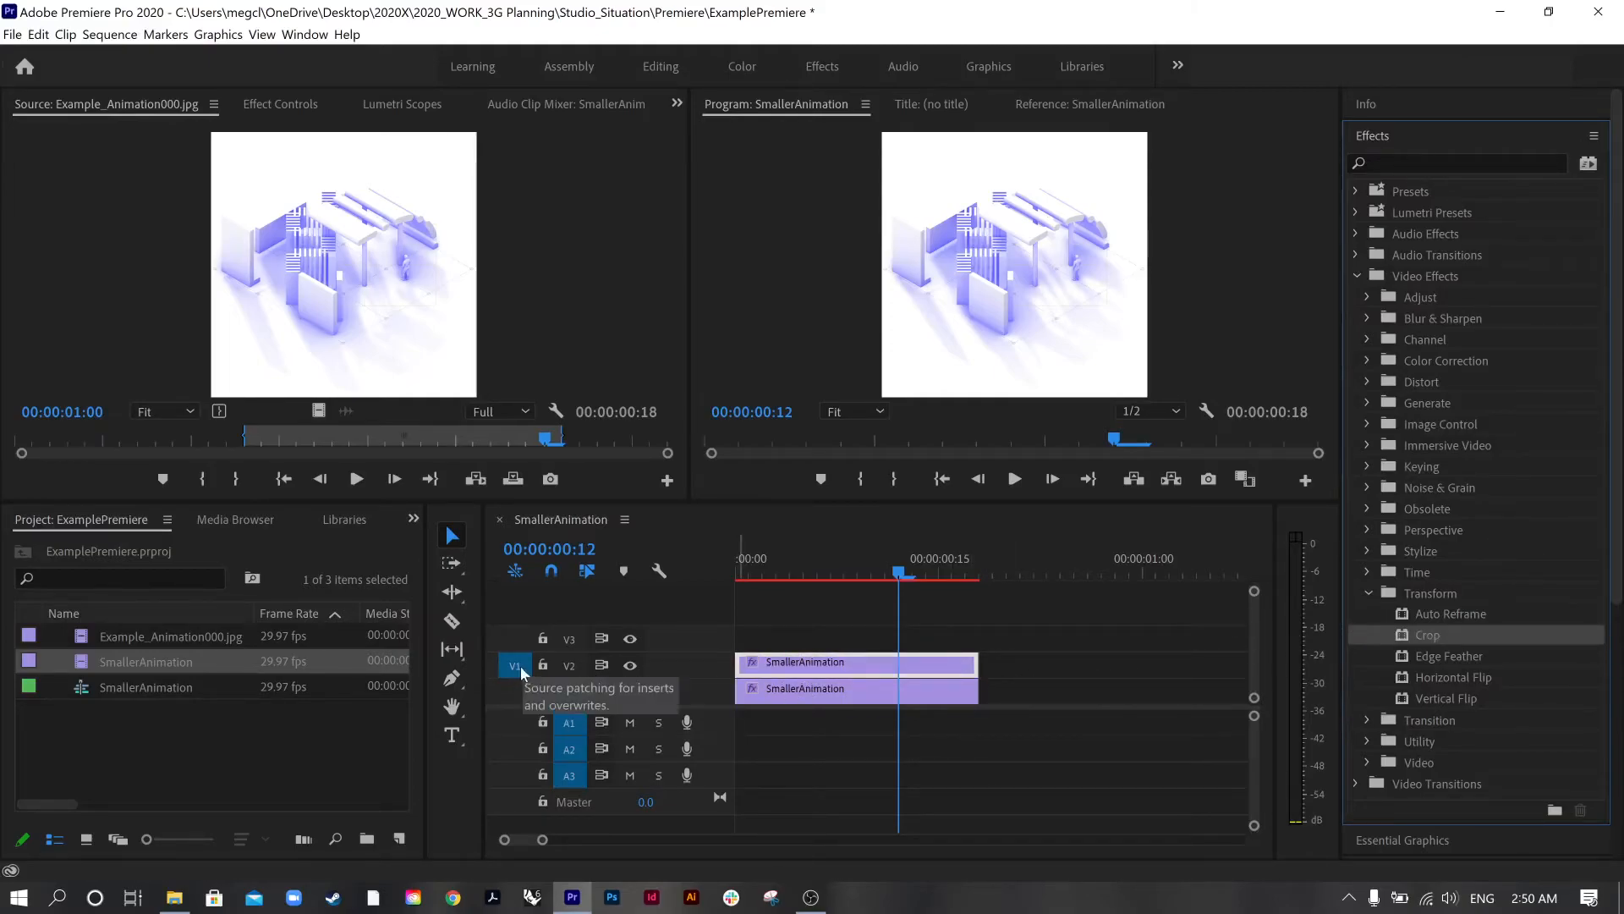
left_click(568, 668)
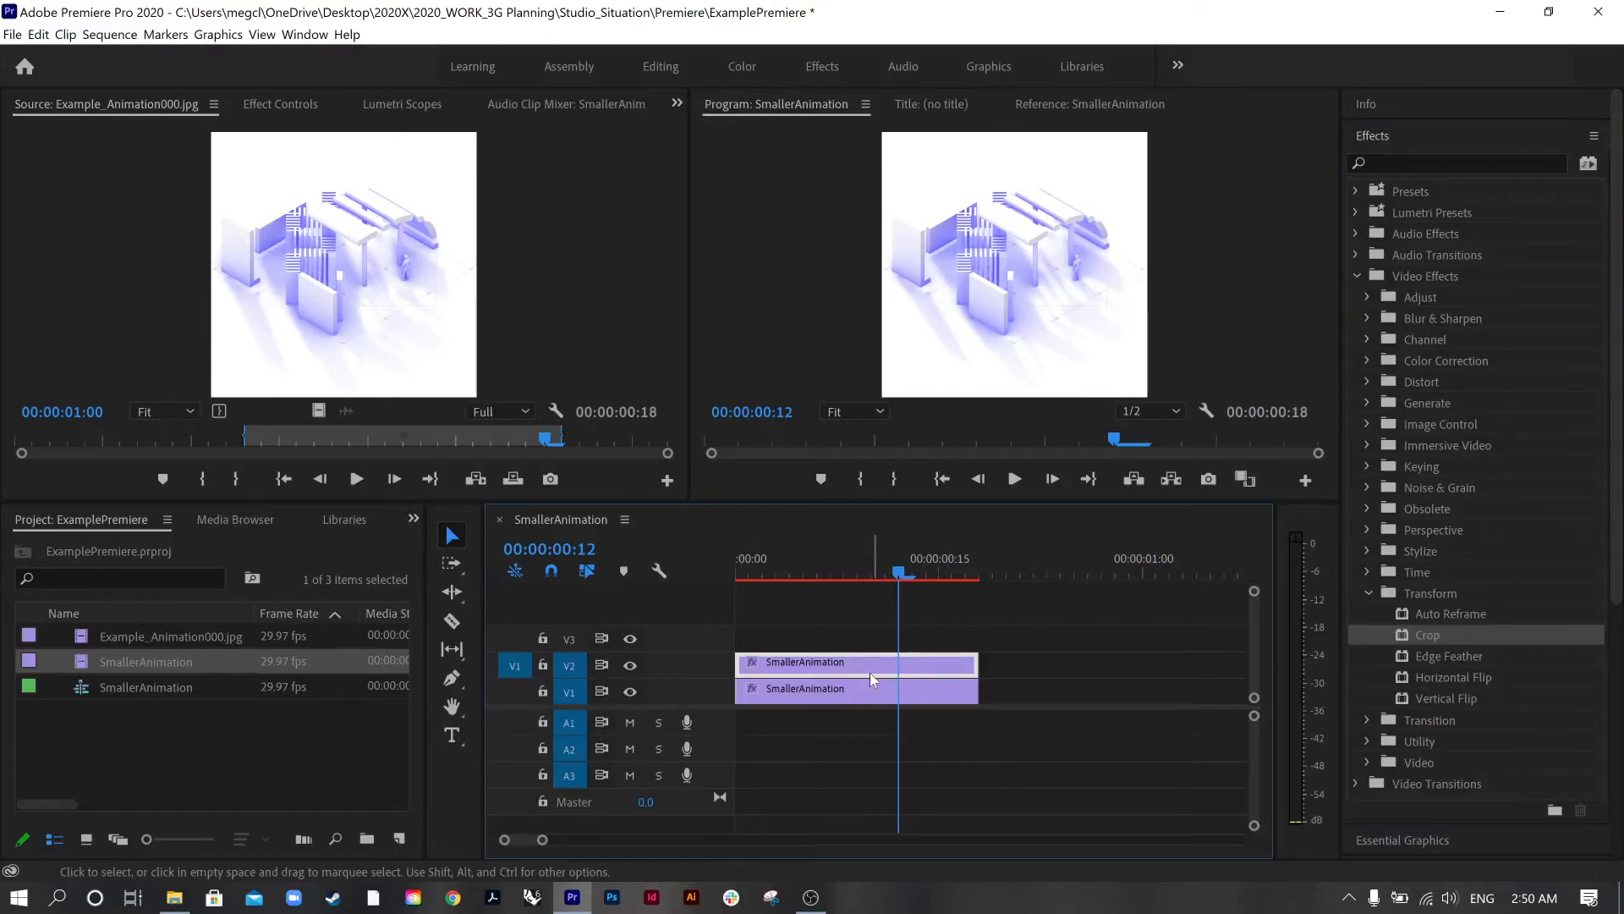
- Open the effect controls of the V2 clip and review its Motion and Crop settings
left_click(301, 105)
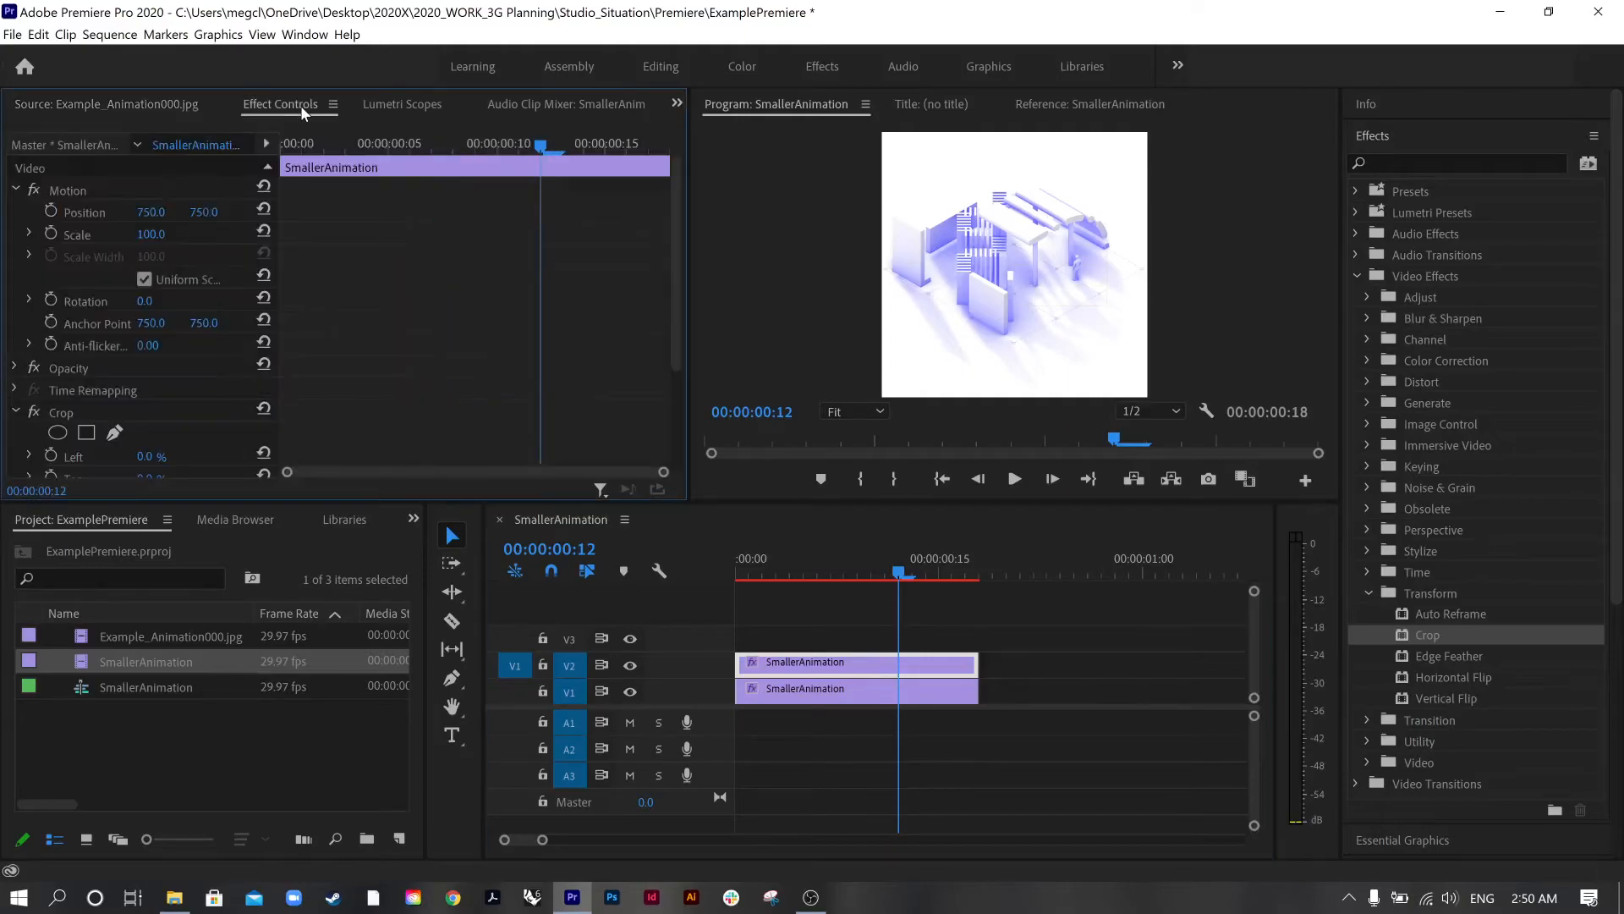
scroll(95, 349, "down", 3)
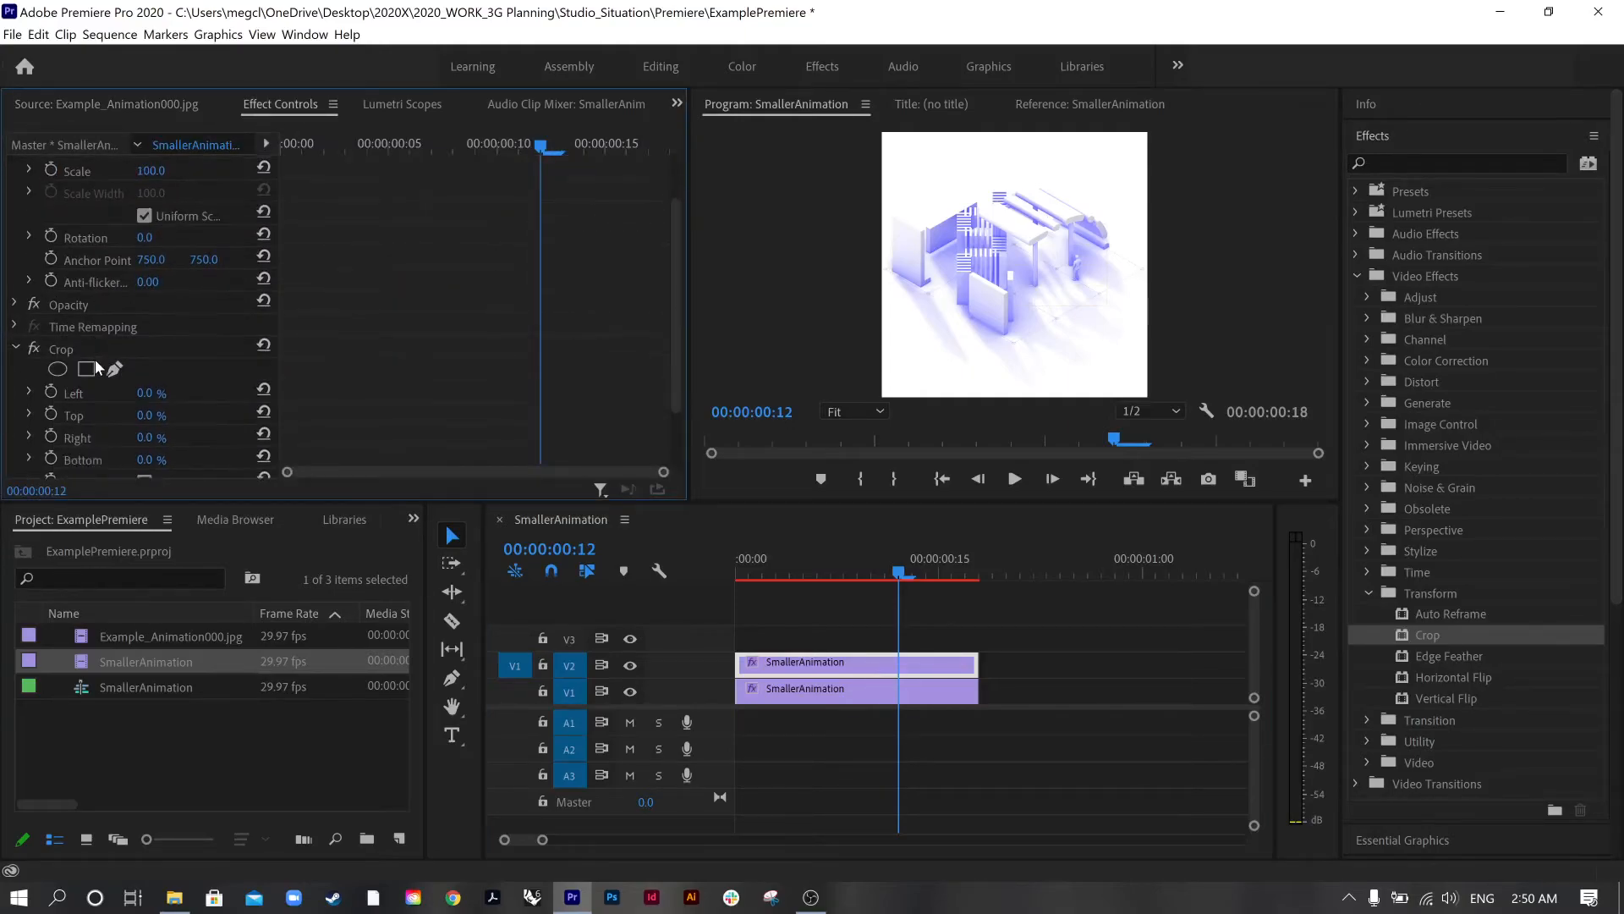
scroll(56, 338, "down", 2)
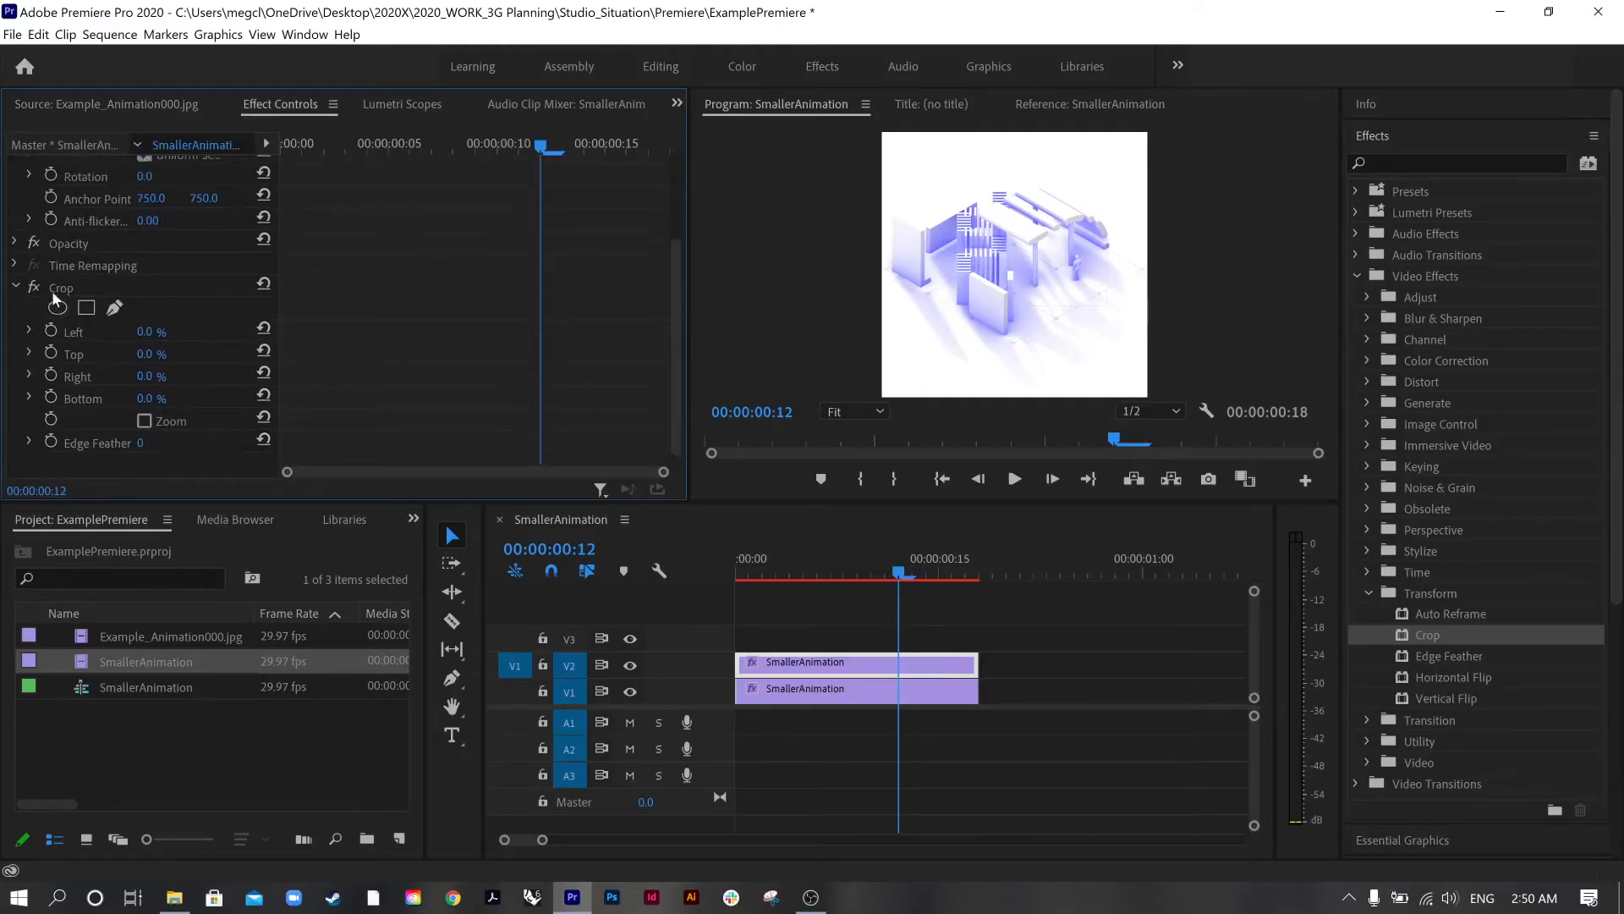
scroll(52, 291, "up", 5)
left_click(50, 233)
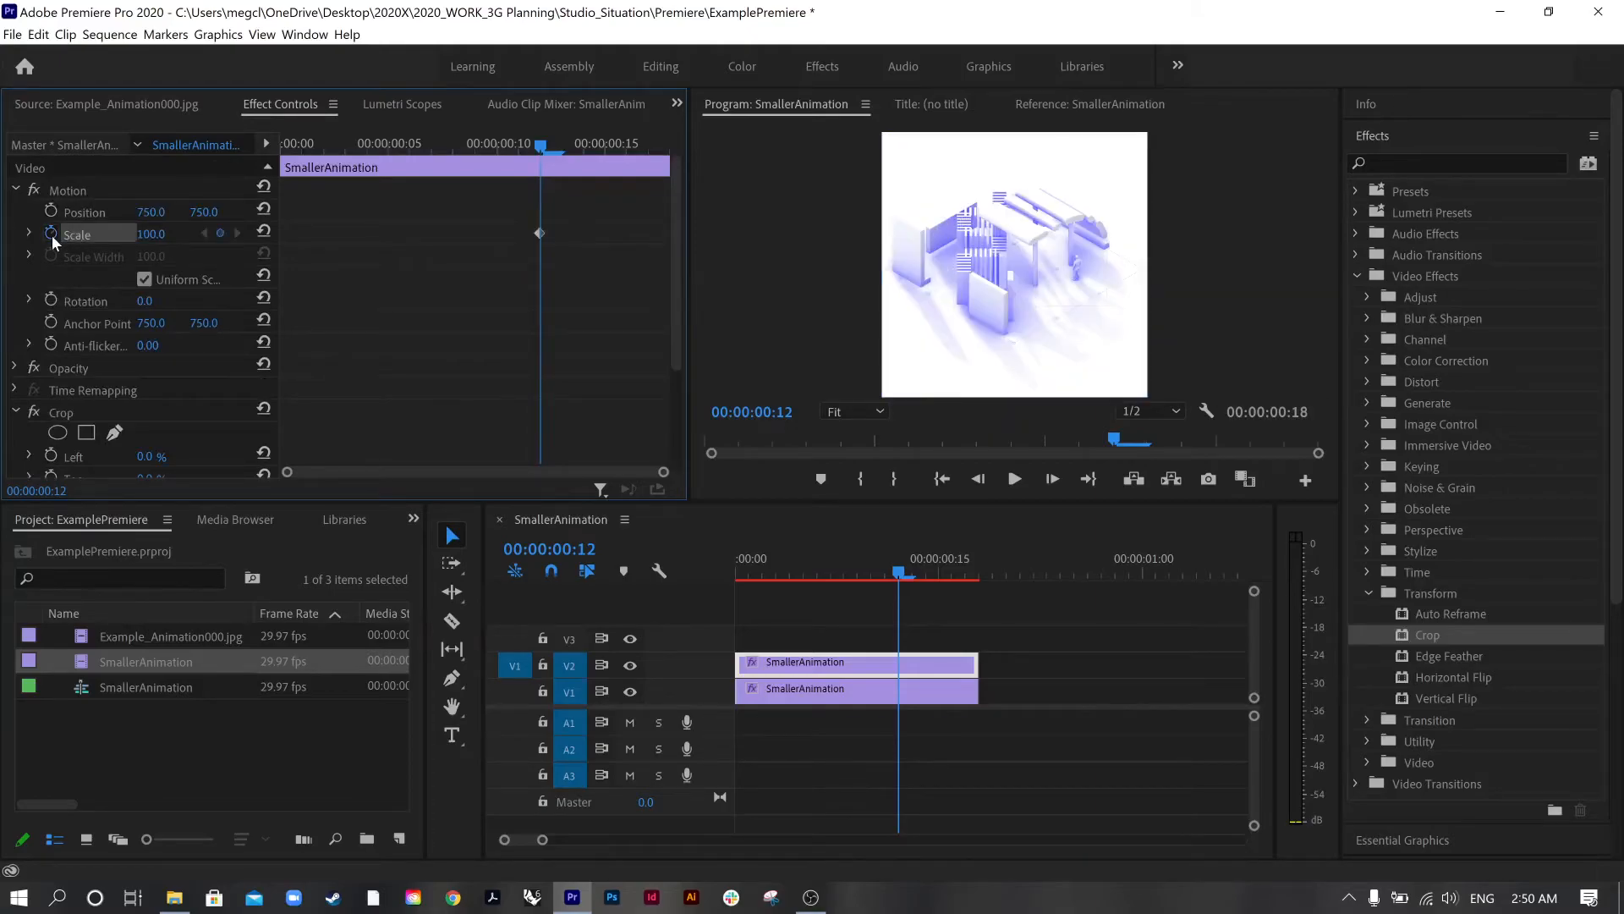
left_click(53, 233)
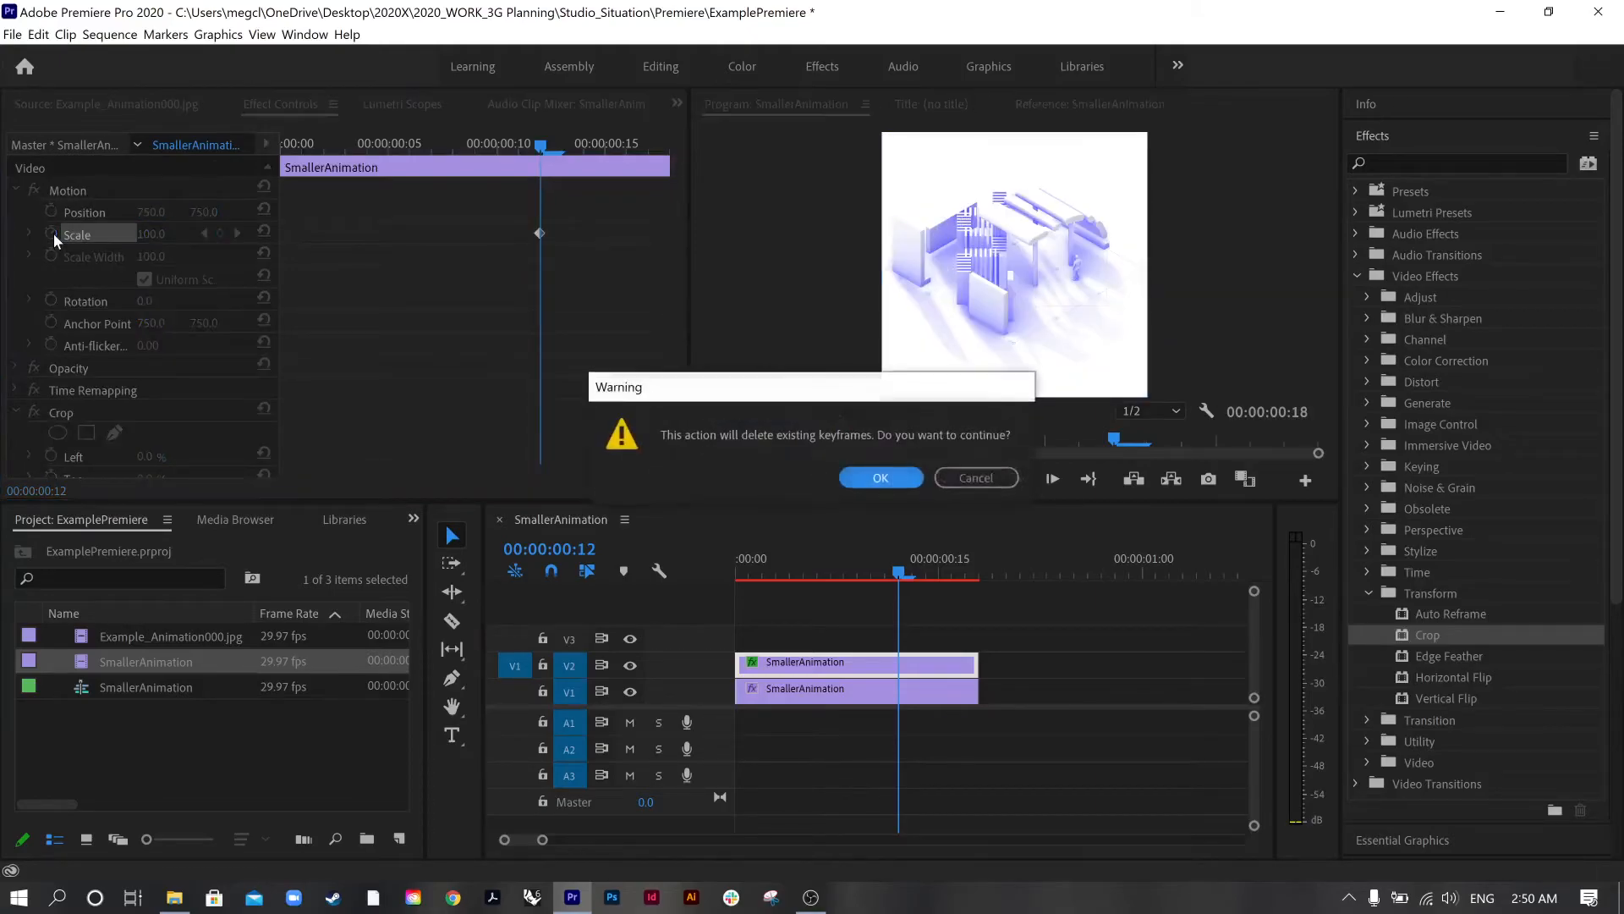
left_click(986, 479)
key("Delete")
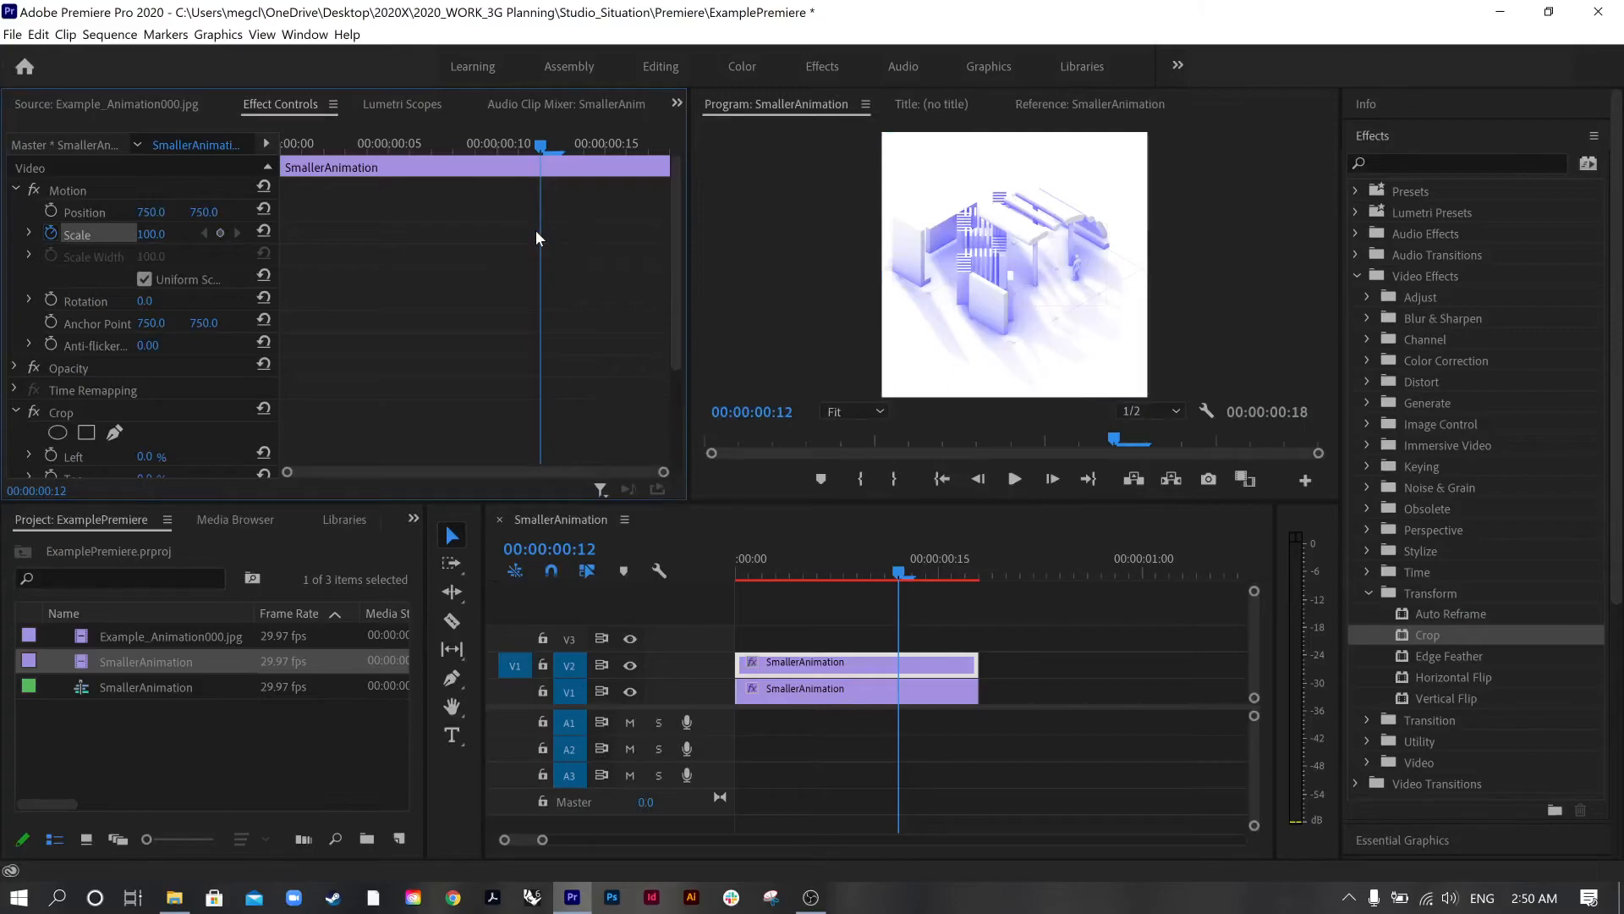
left_click(51, 234)
- Set the scale of the V2 clip to 50
left_click(140, 236)
type("50")
key("Return")
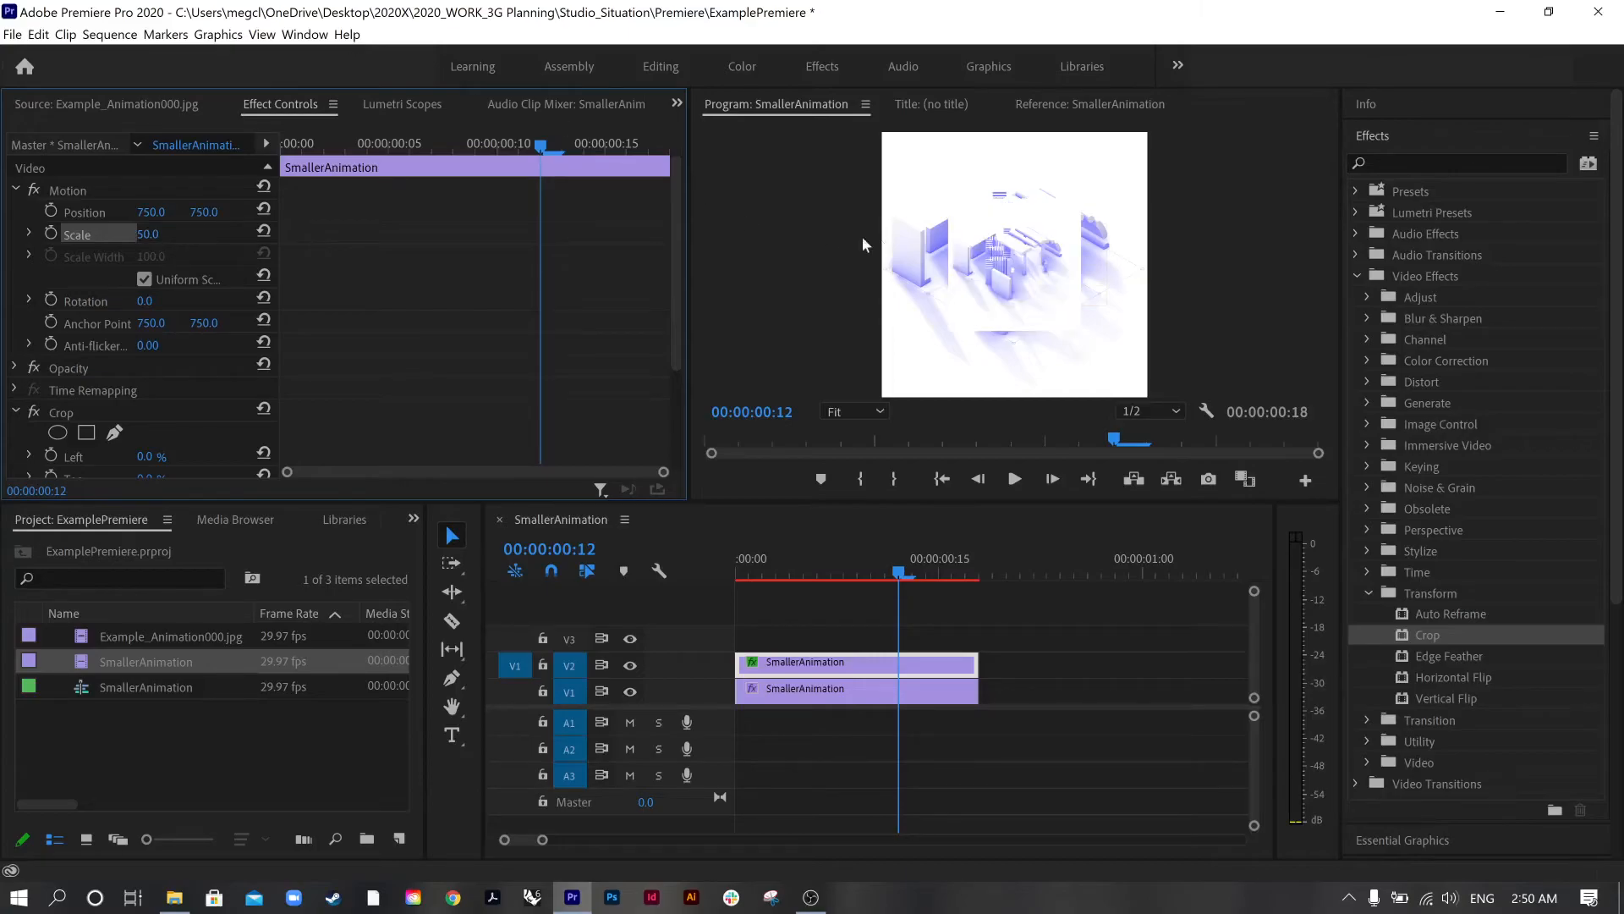
left_click(1021, 272)
left_click(89, 236)
- Move the playhead to the start of the sequence and adjust the V2 clip's scale to about 66.3
left_click_drag(542, 145, 172, 159)
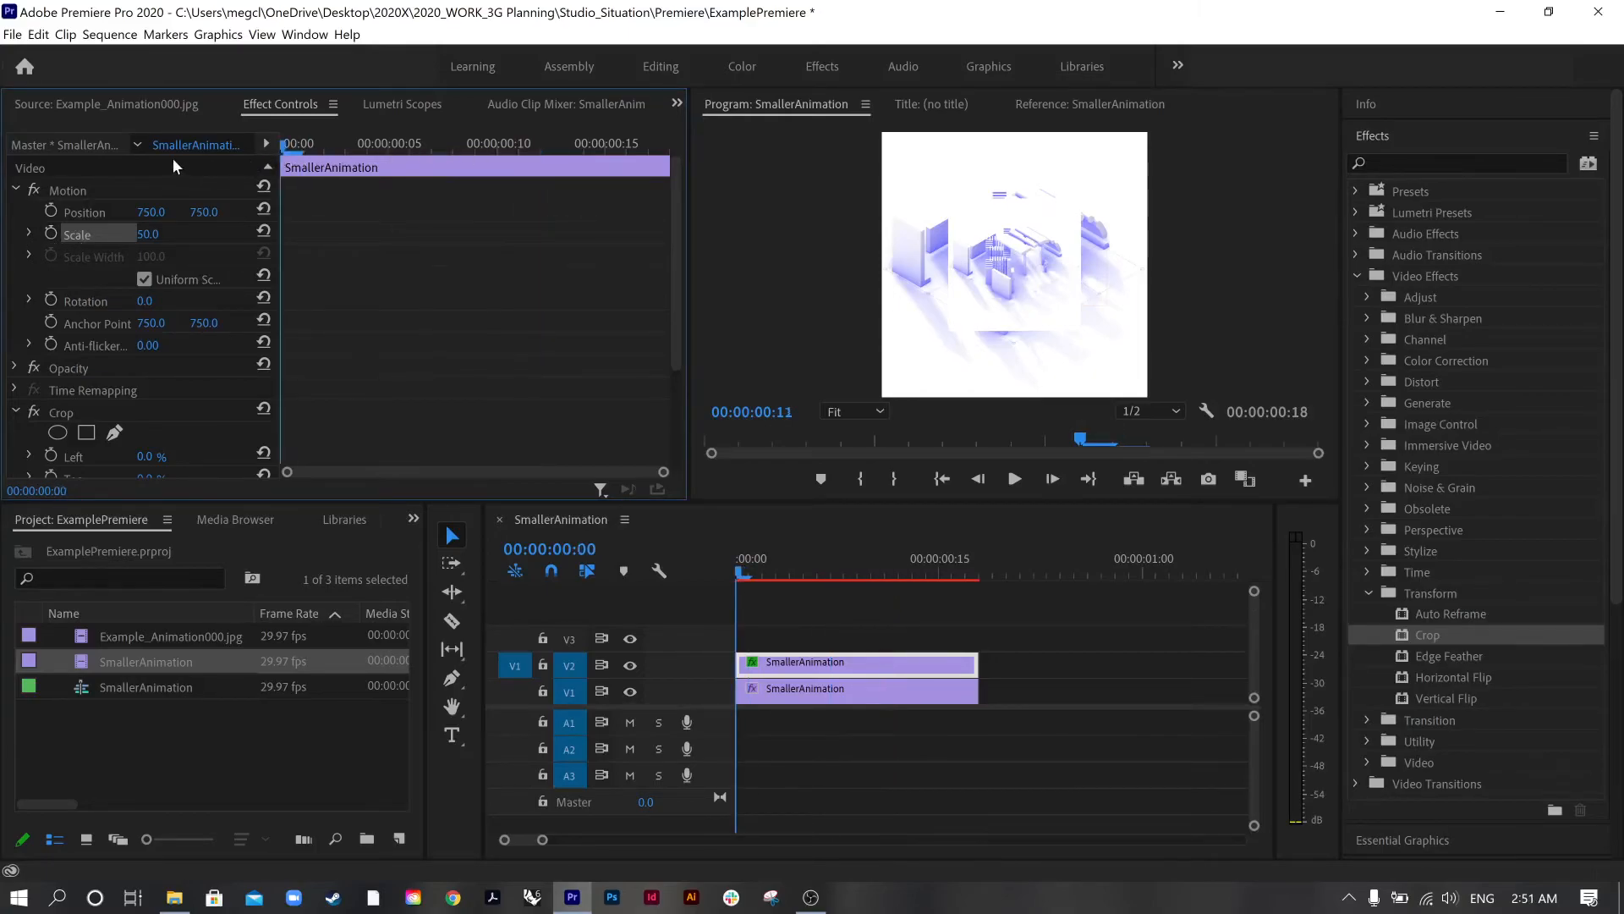
left_click(28, 233)
left_click_drag(91, 272, 107, 275)
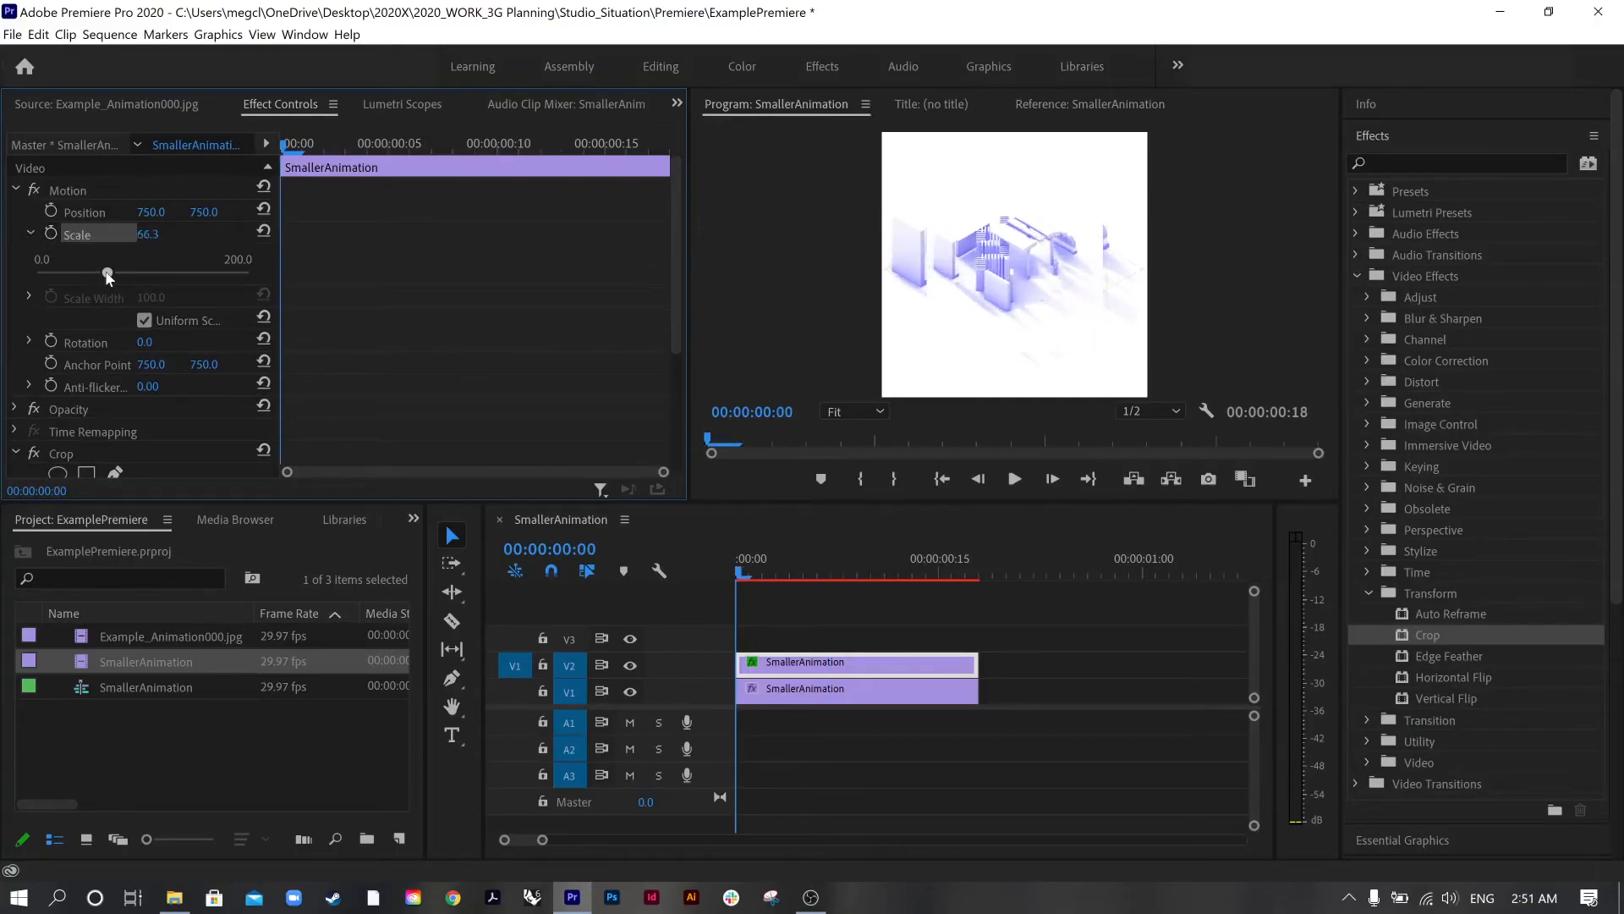
- Shrink the V2 clip to a scale of about 43.2 and place it in the frame's upper-right corner, position about 1126.5, 403.4
scroll(105, 231, "down", 1)
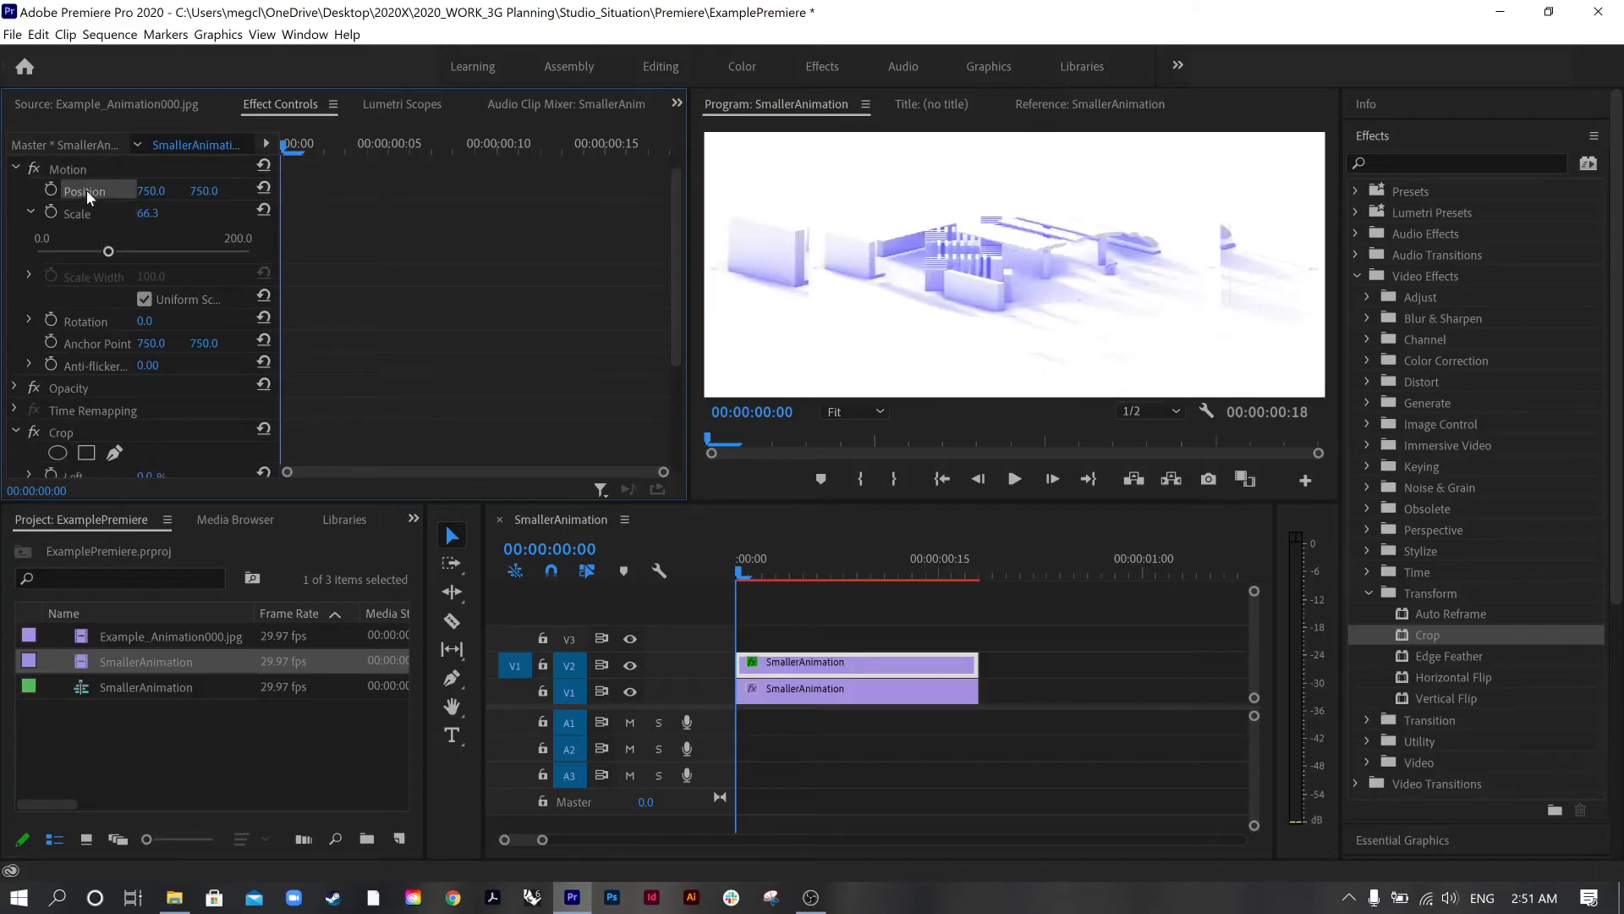
left_click(86, 190)
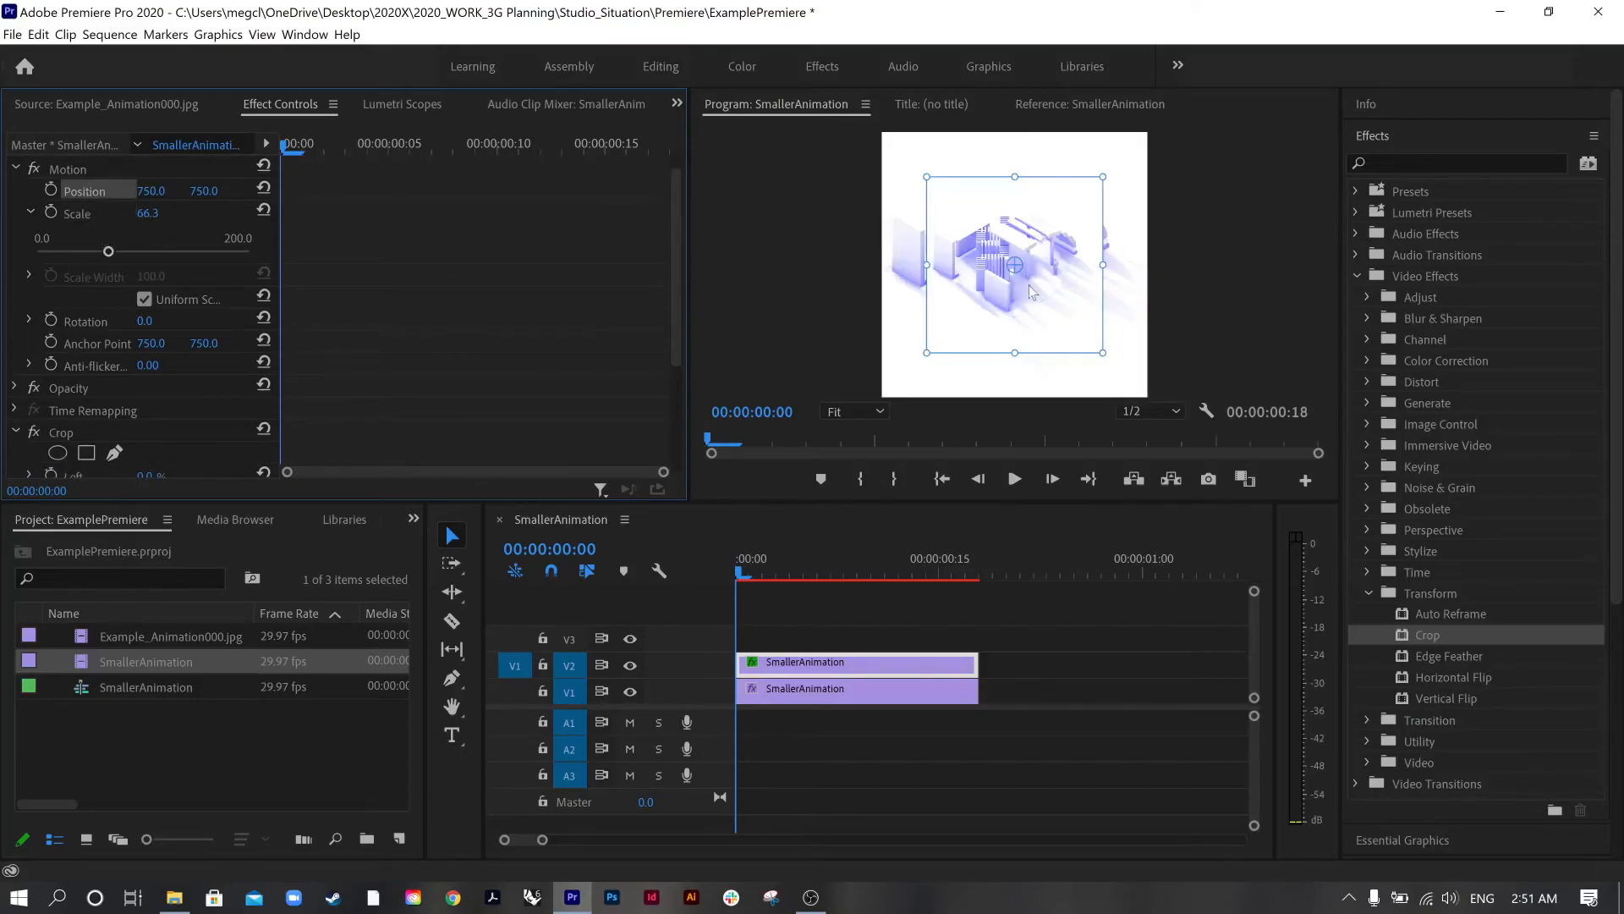
left_click_drag(1099, 348, 1104, 238)
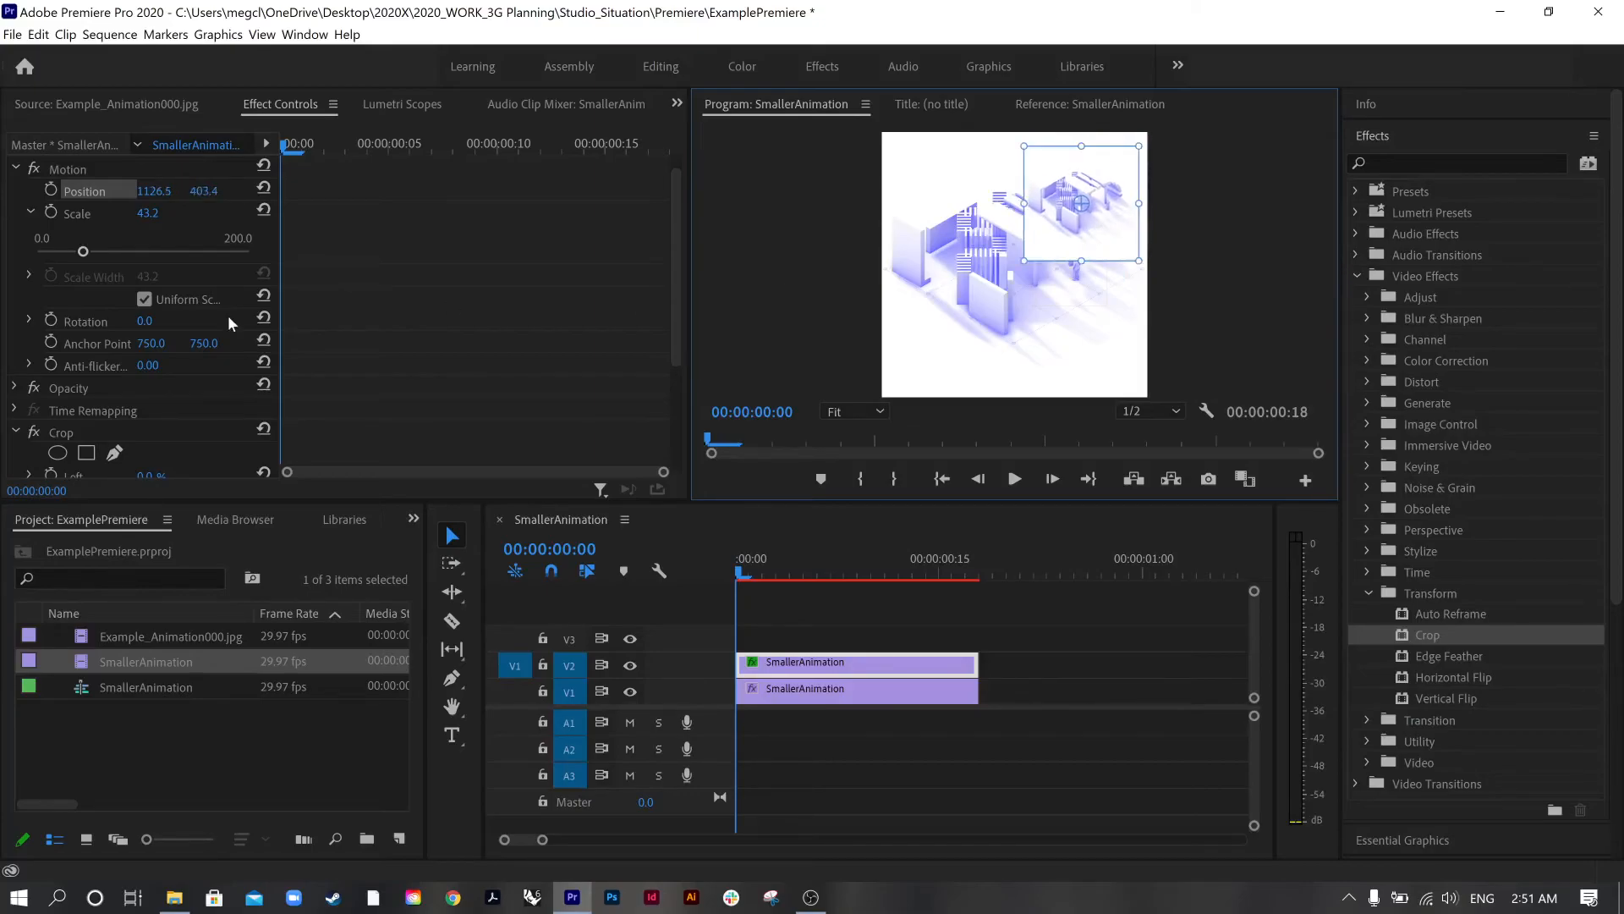
- Crop the small V2 clip by about 52.3% on the left, 12.7% at the top and 20% at the bottom
scroll(89, 408, "down", 2)
scroll(57, 347, "down", 2)
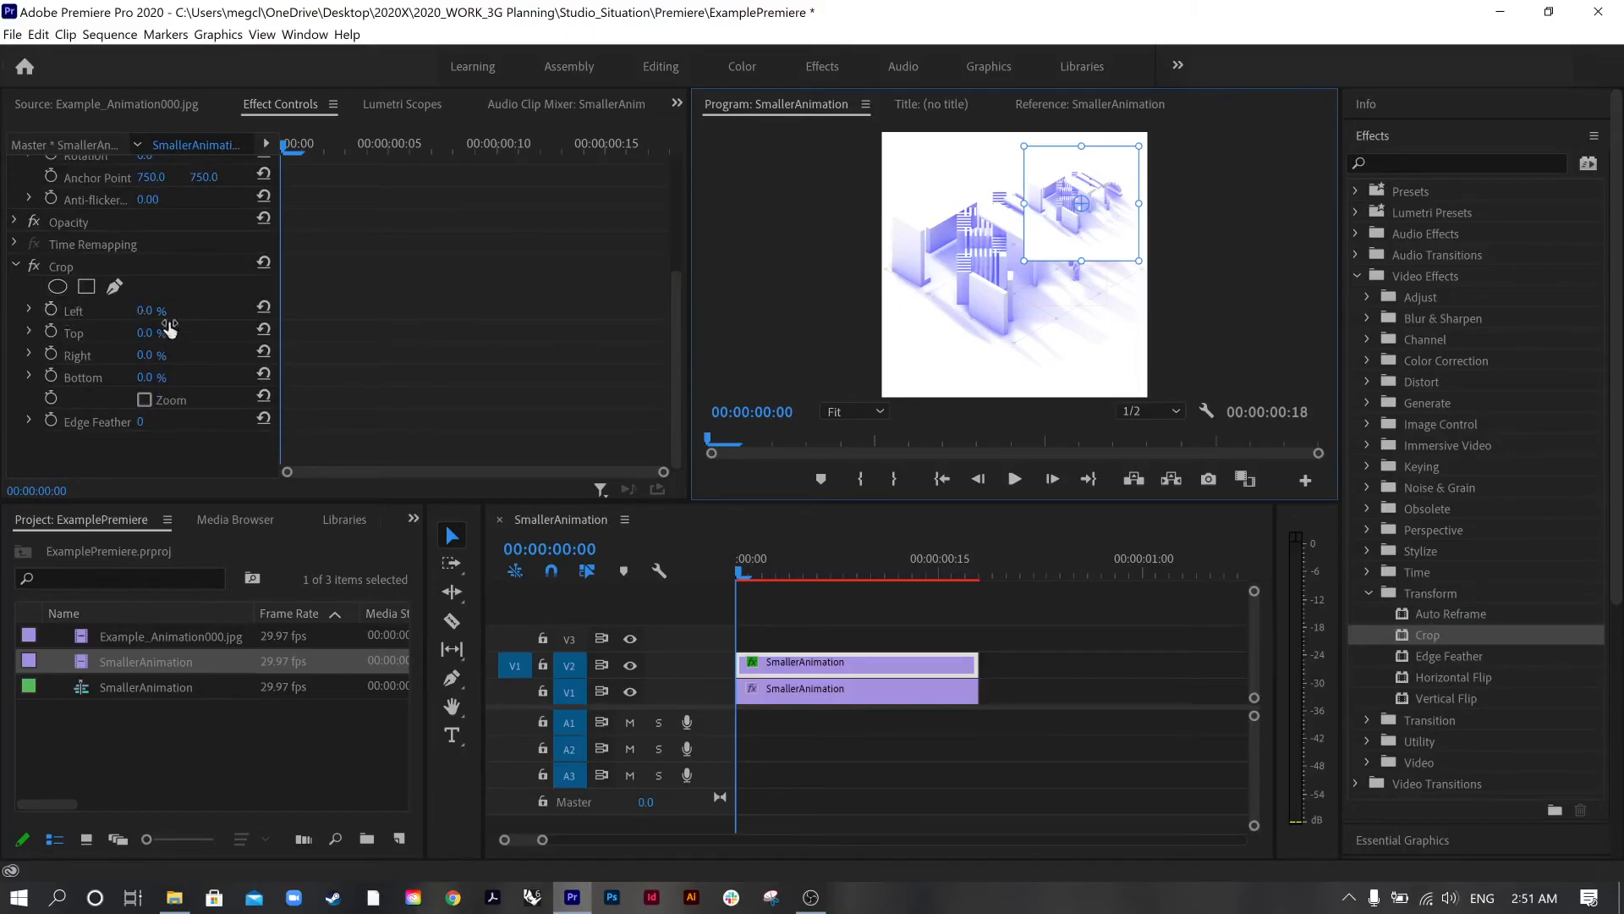
left_click(99, 344)
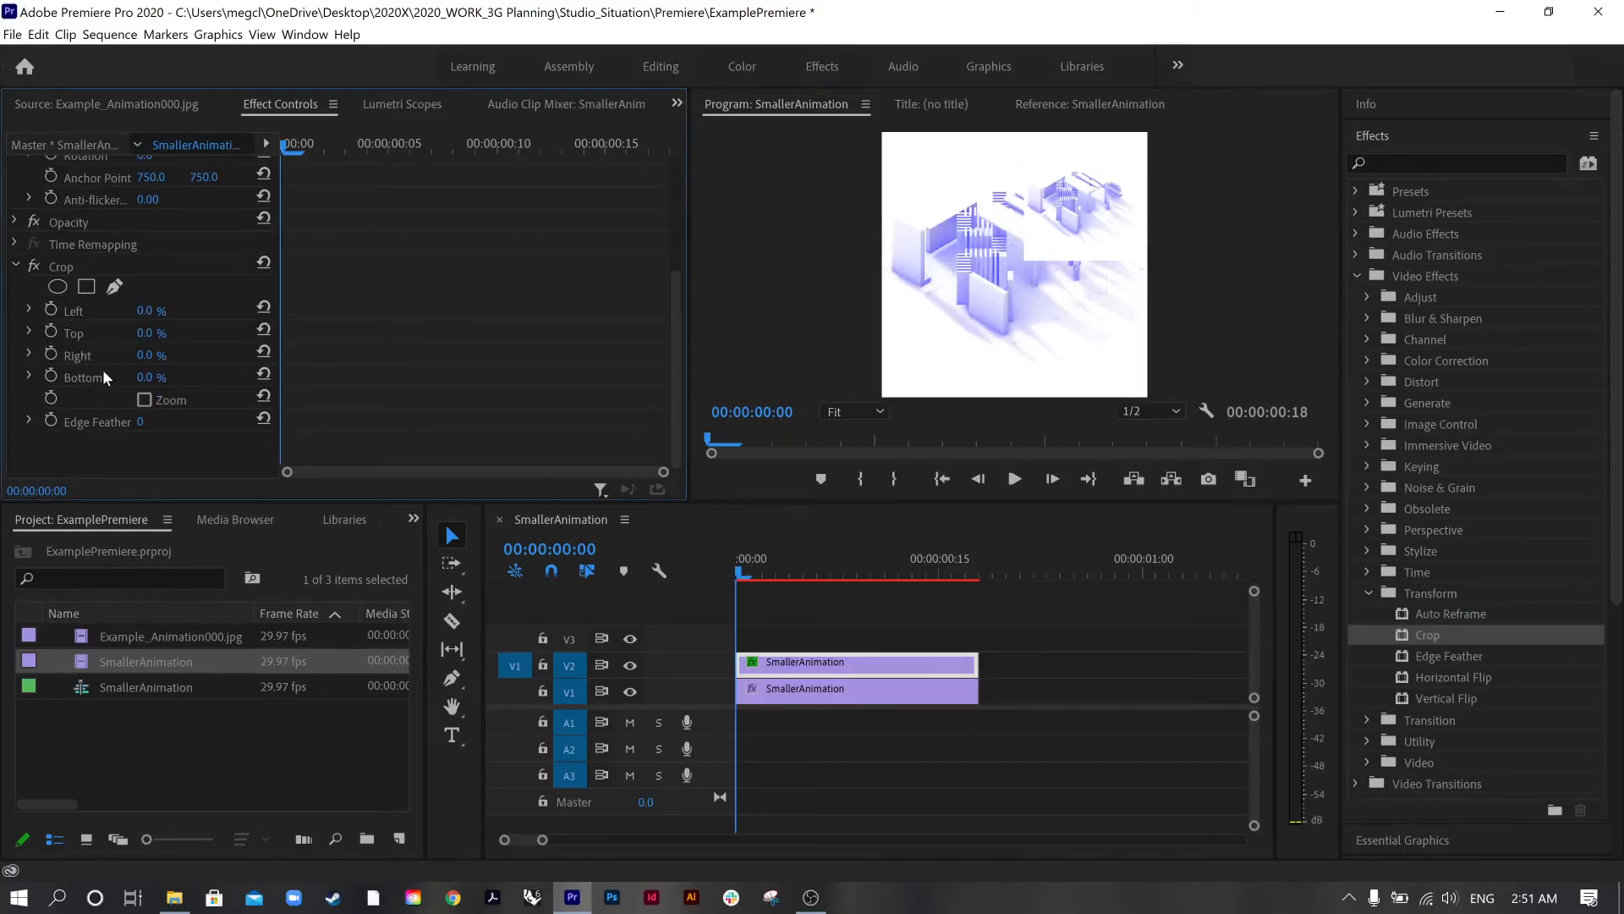
left_click(44, 264)
left_click_drag(1080, 253, 1084, 238)
left_click_drag(1083, 146, 1084, 161)
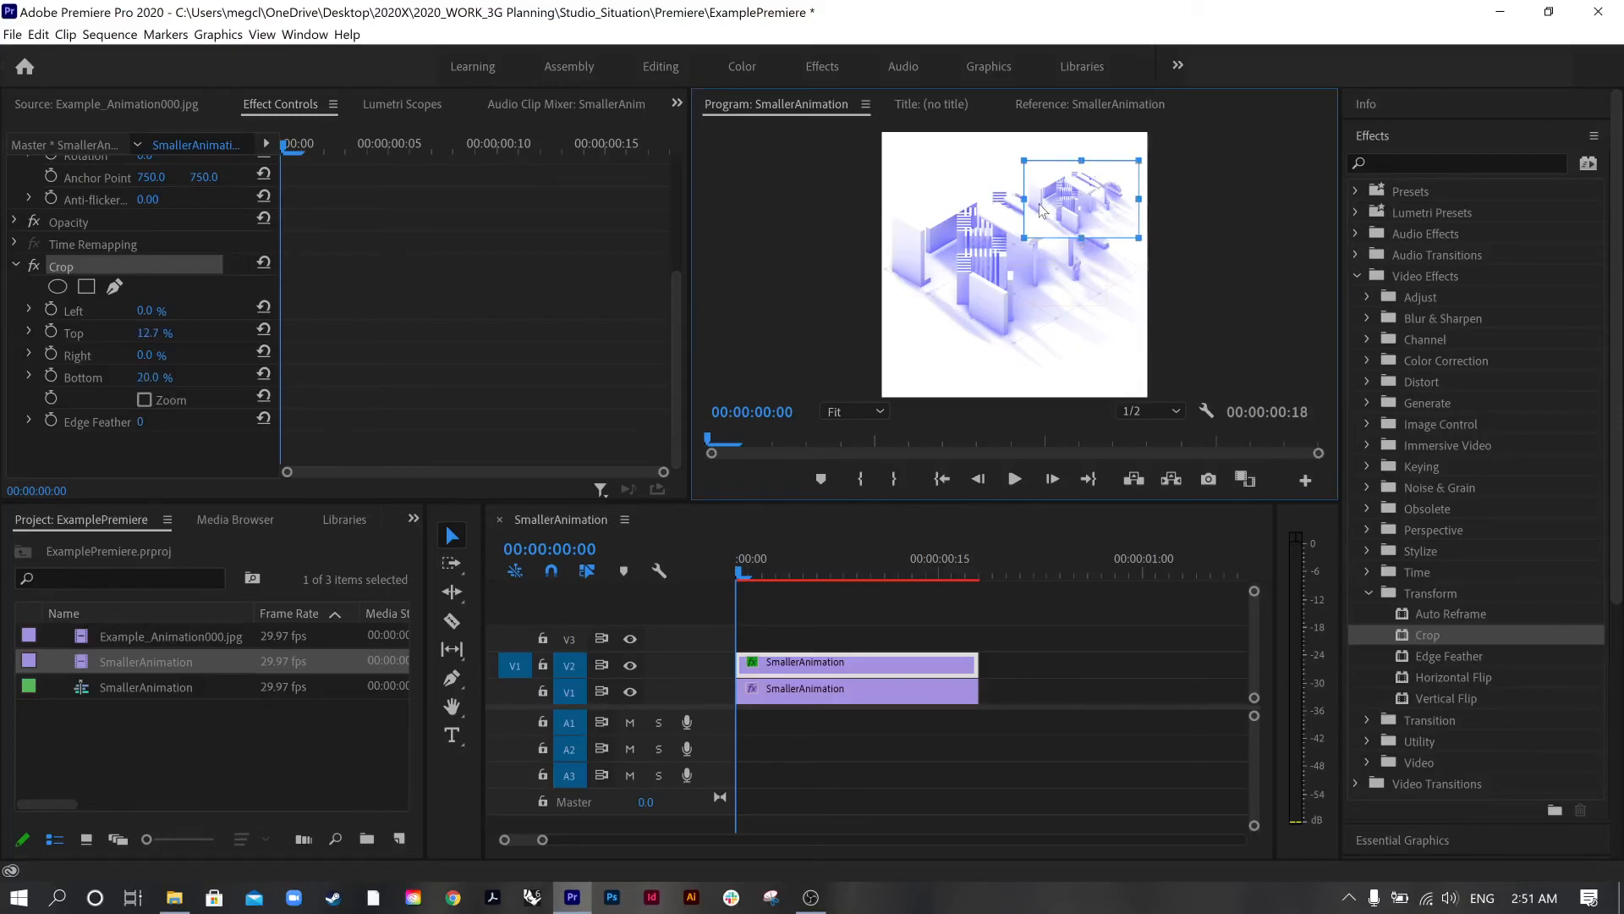
left_click_drag(1025, 198, 1085, 196)
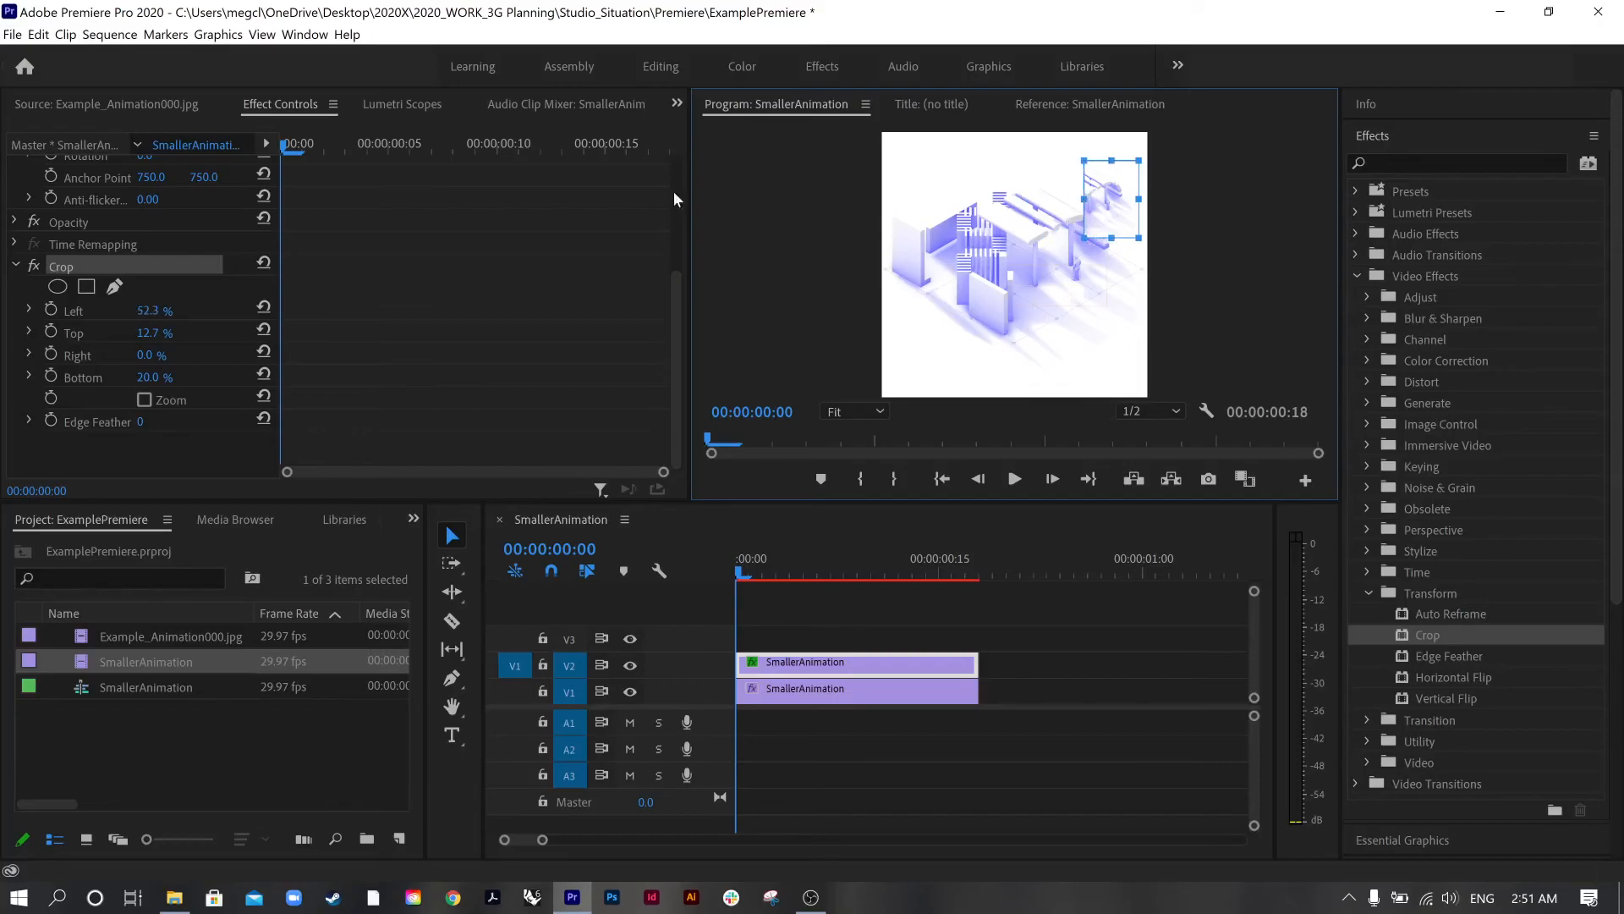
- Move the cropped V2 clip further up and right, to a position of about 1162.4, 307.8
scroll(136, 266, "up", 4)
left_click(88, 217)
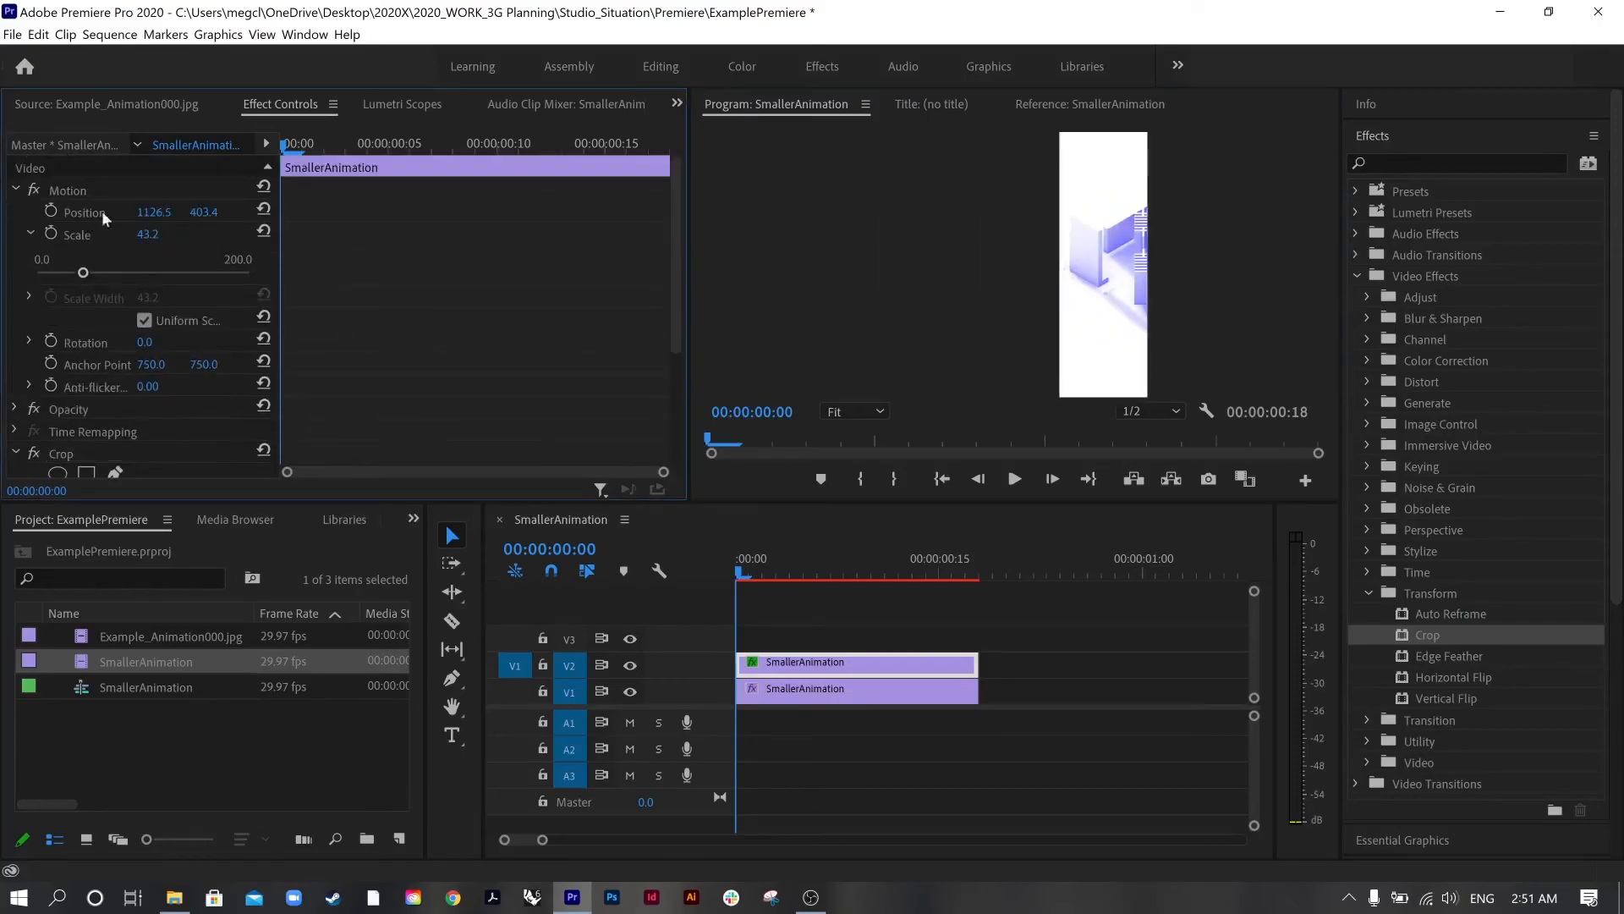
left_click(87, 211)
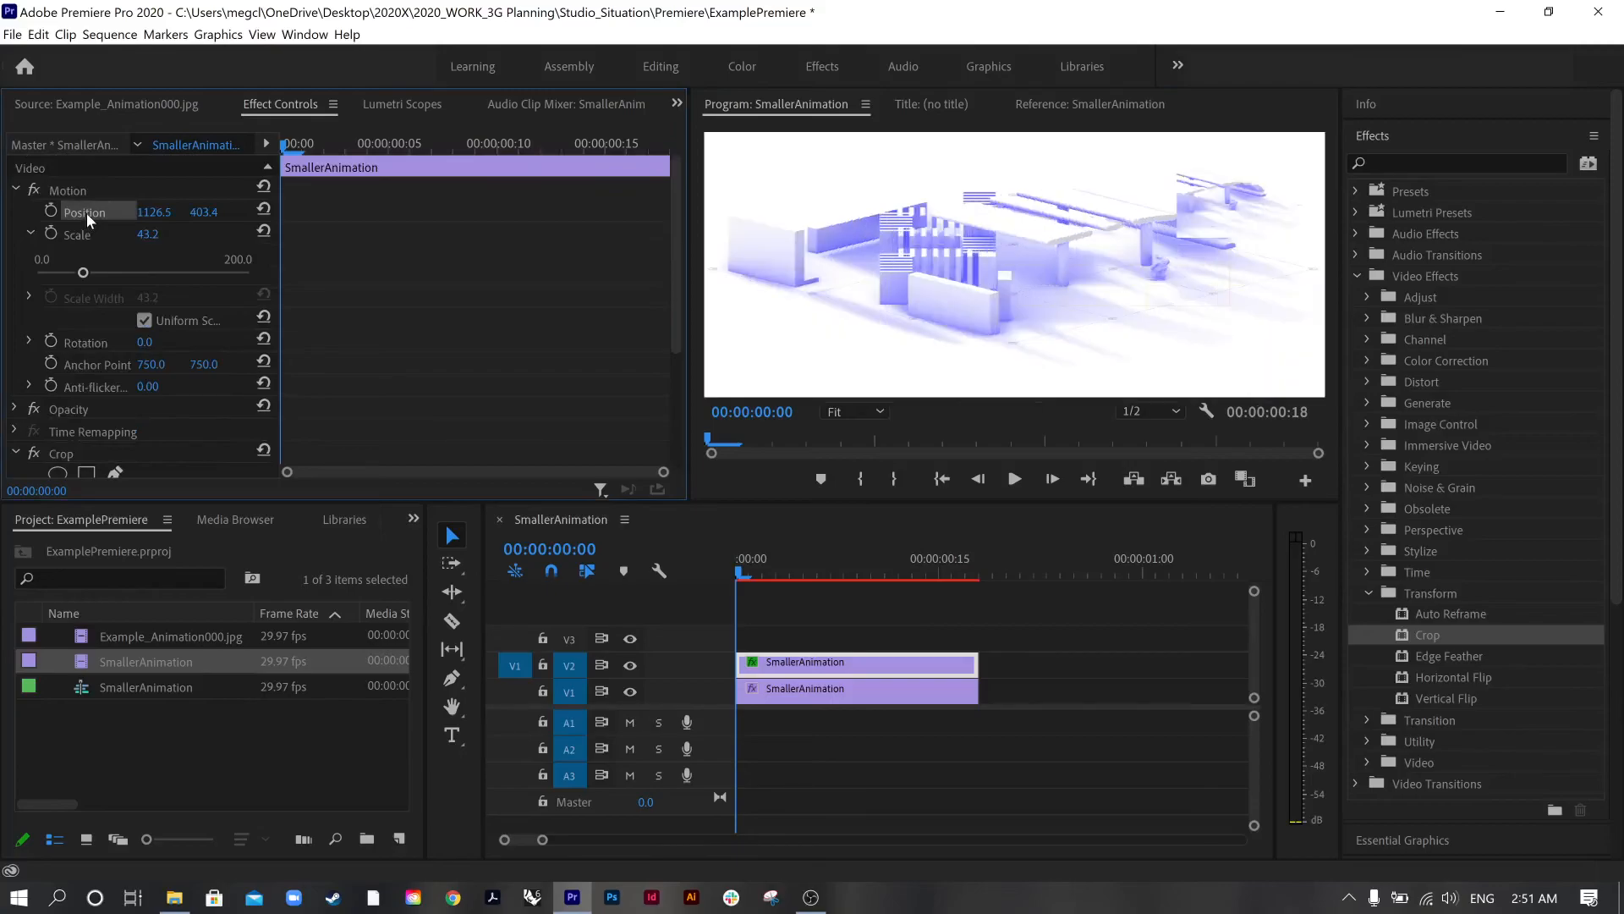
left_click_drag(1112, 227, 1121, 217)
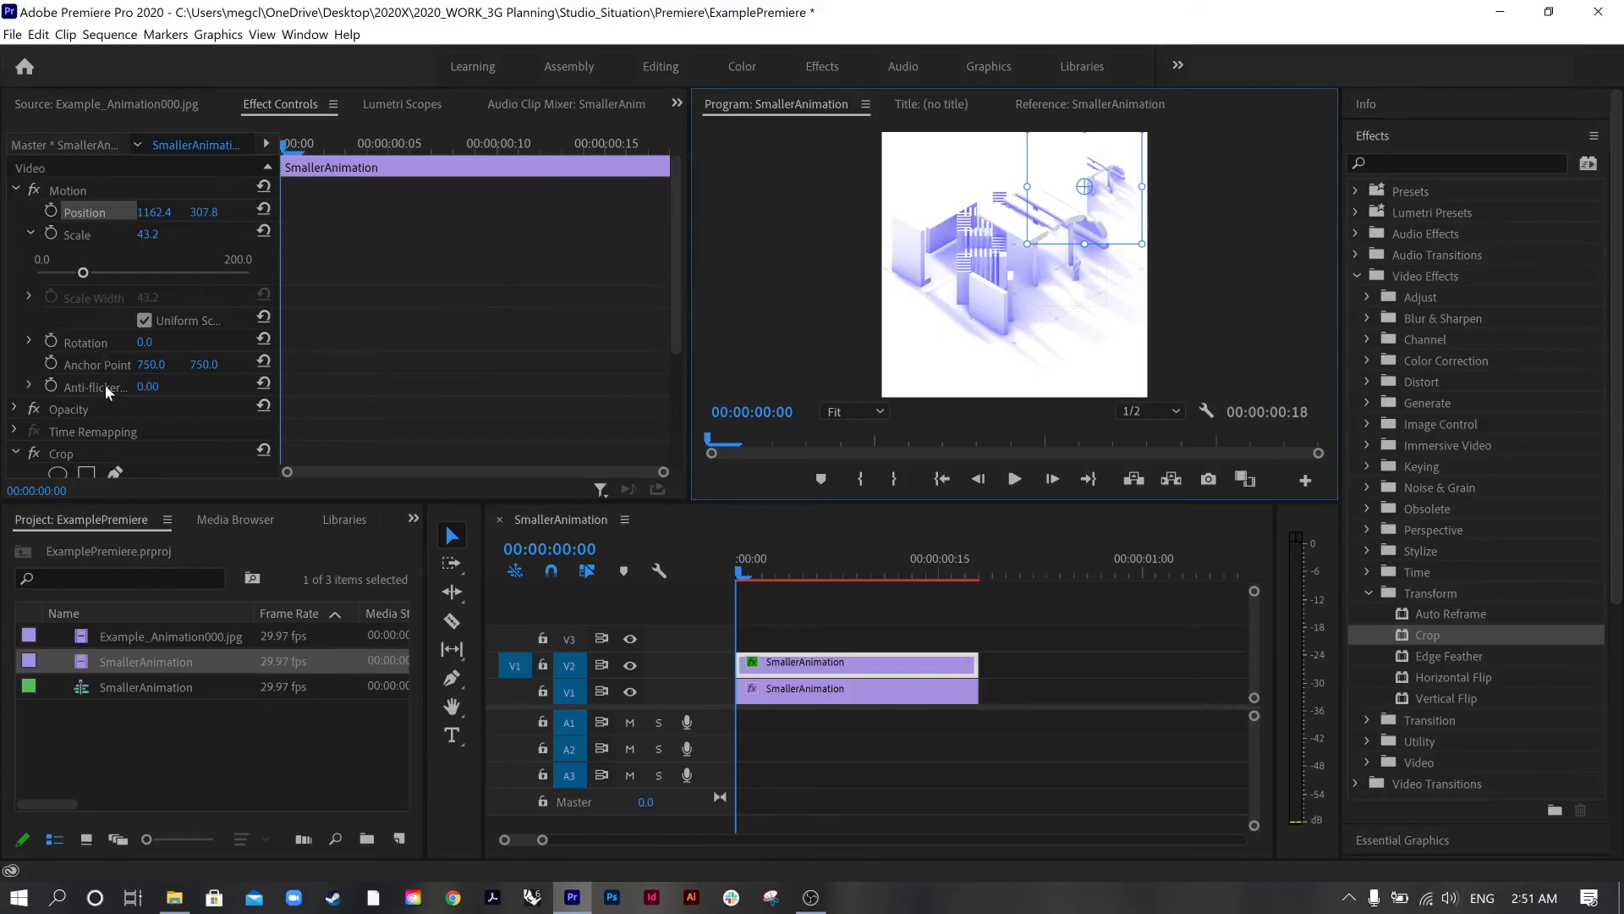
- Collapse the Crop settings and the Scale slider of the V2 clip
scroll(59, 230, "down", 2)
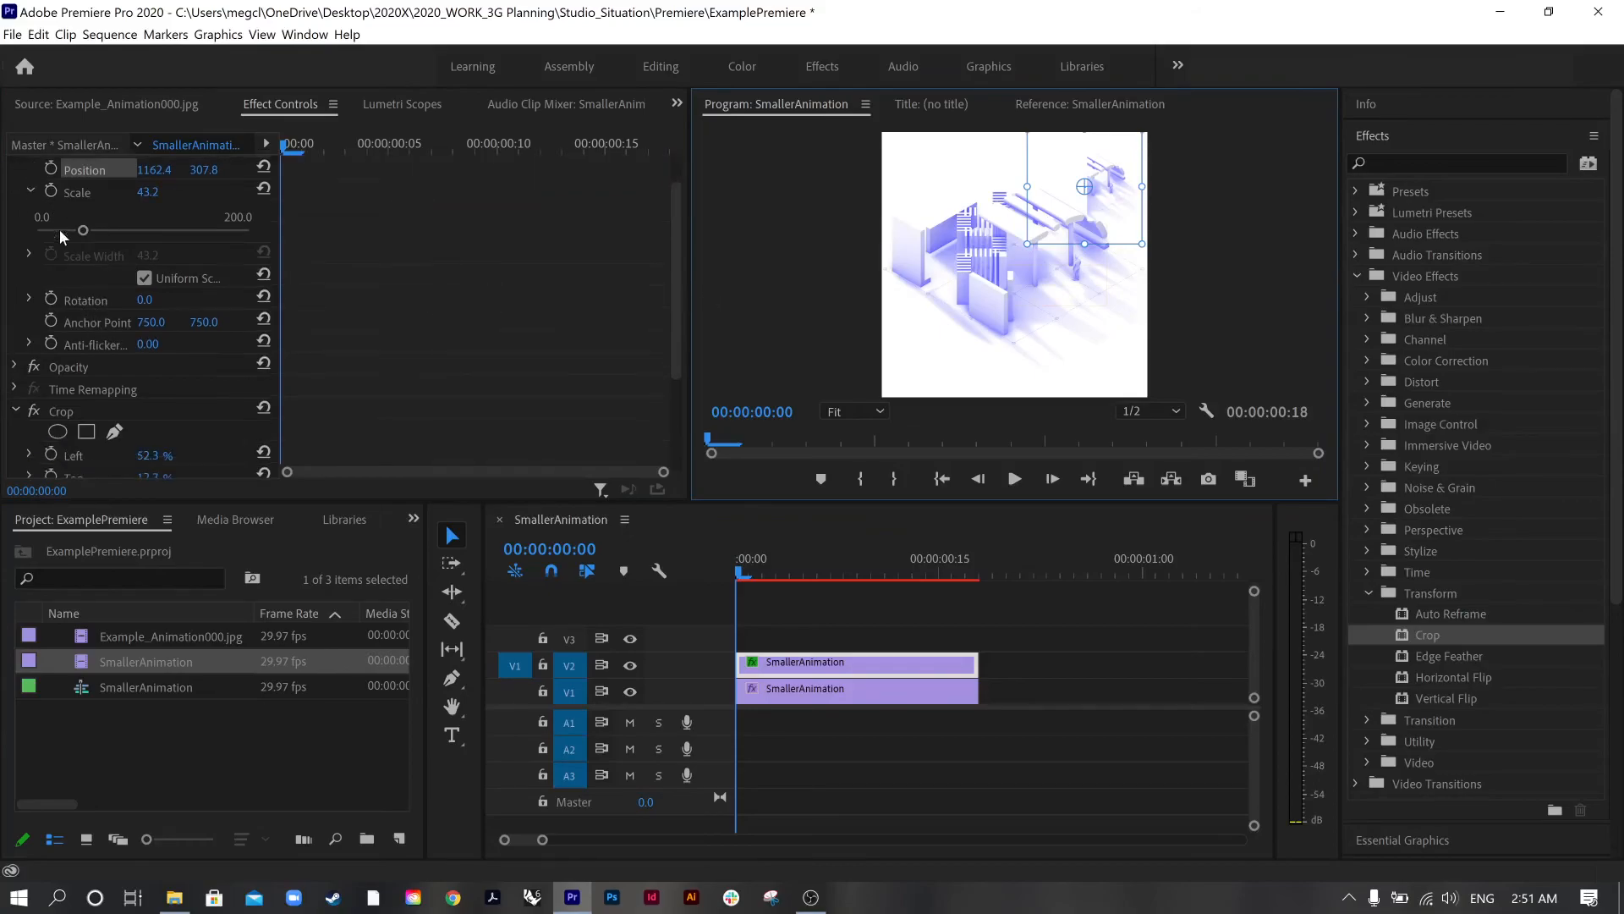
scroll(59, 398, "down", 3)
left_click(16, 346)
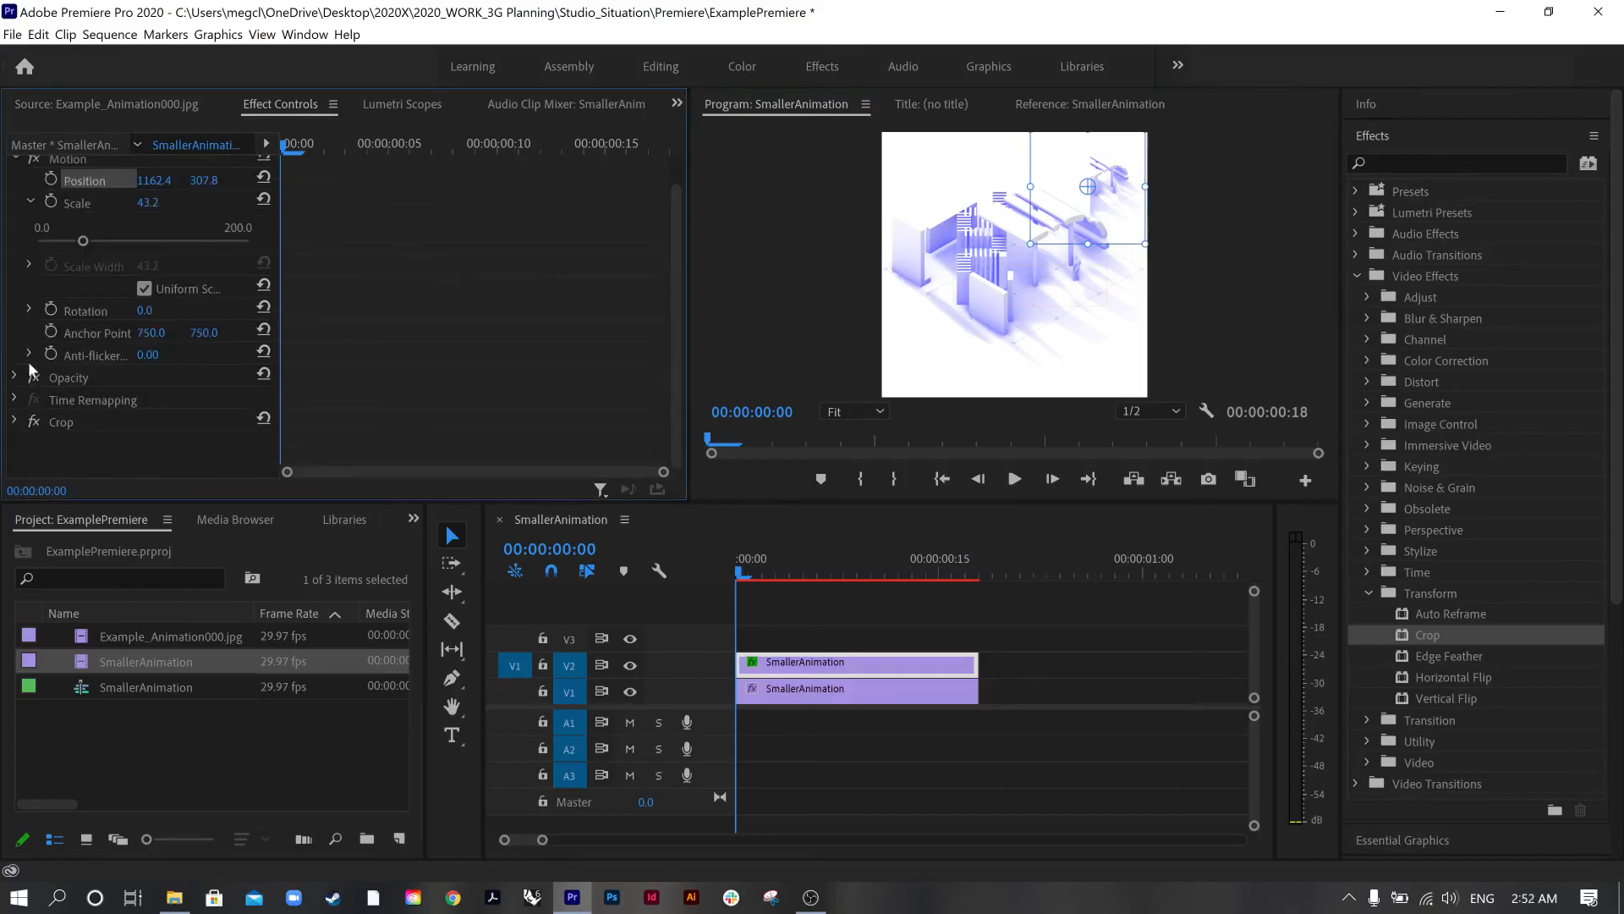
left_click(31, 233)
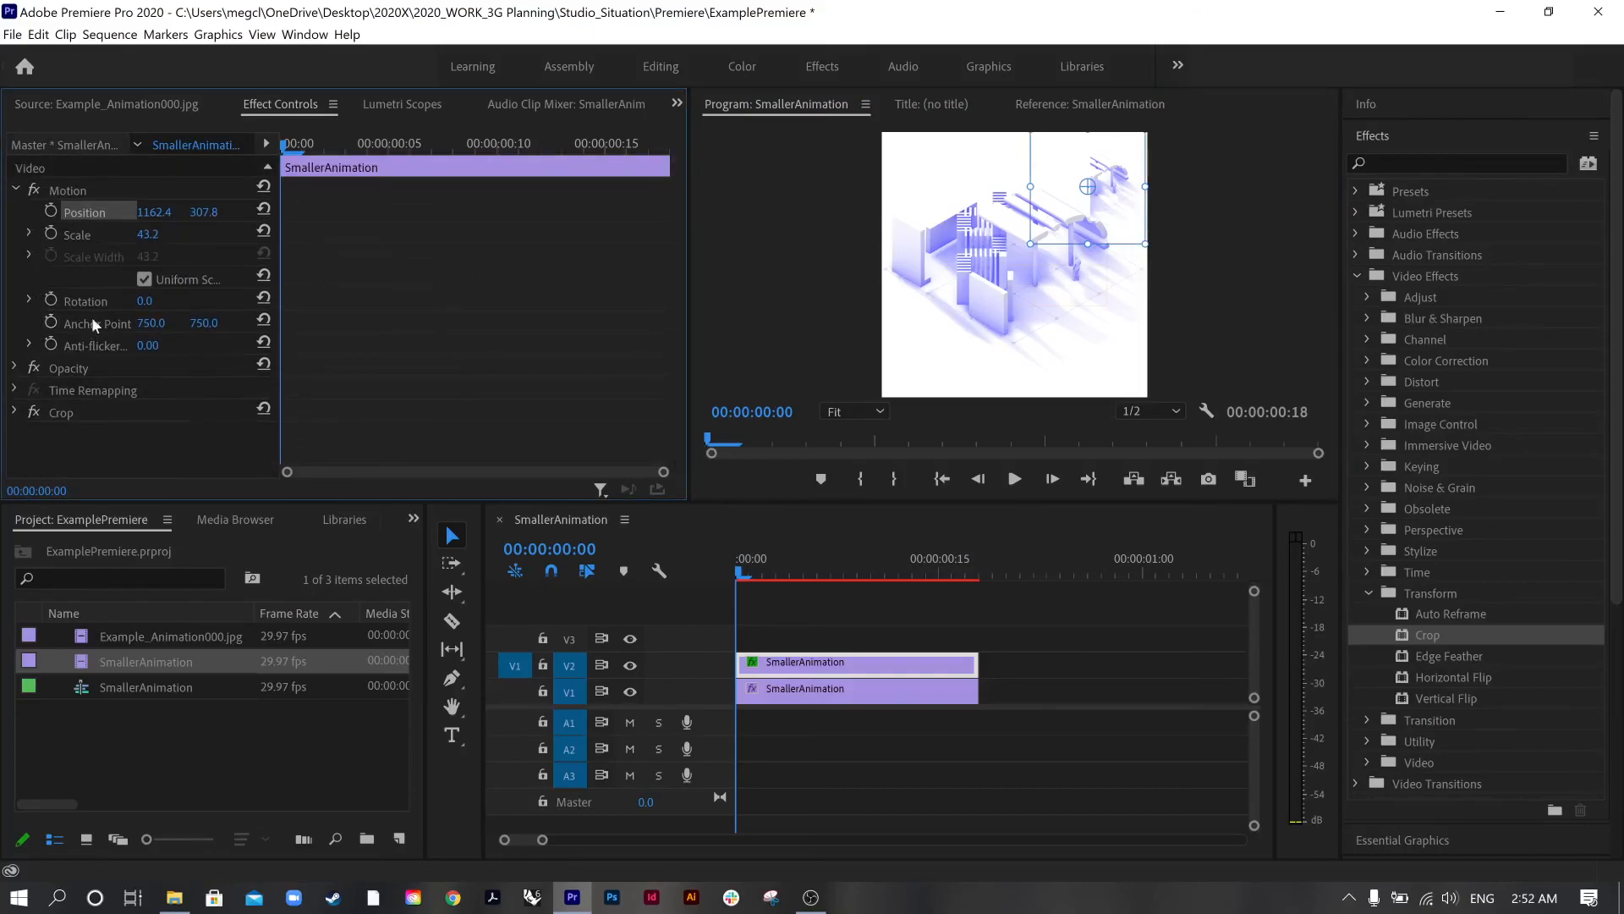